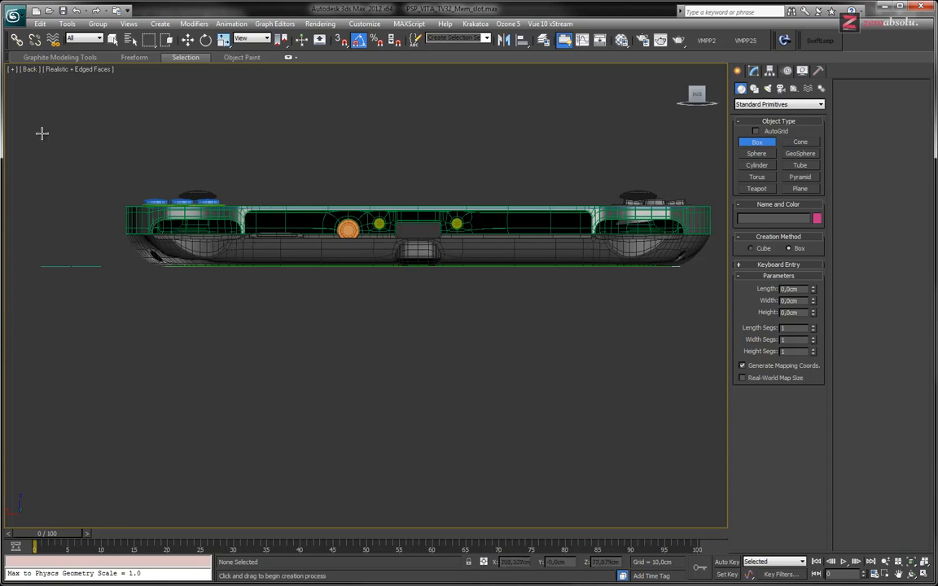
Switch to the Pale Moon browser and examine the shoulder button's shape in the front, side, rear, top and underside PS Vita reference images.
key("alt+Tab")
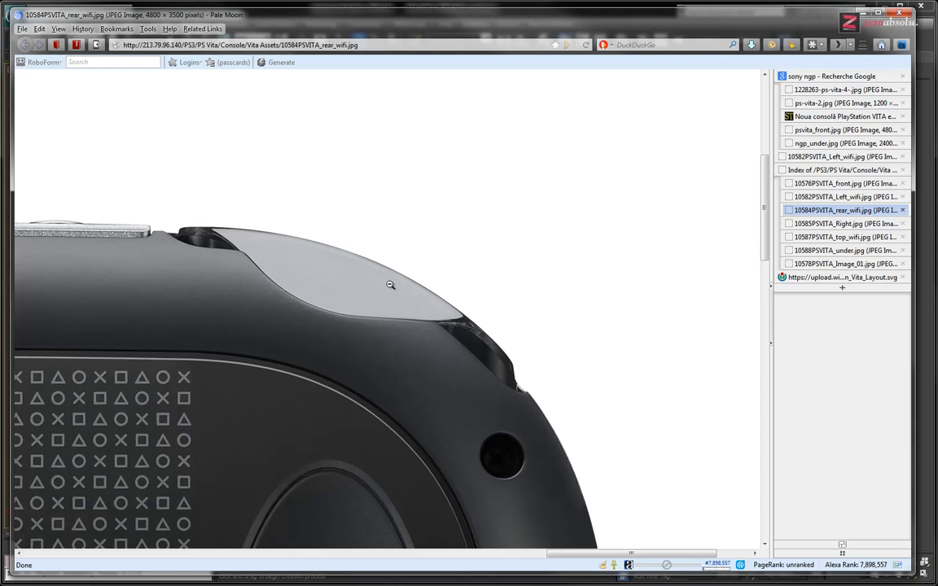
left_click(834, 197)
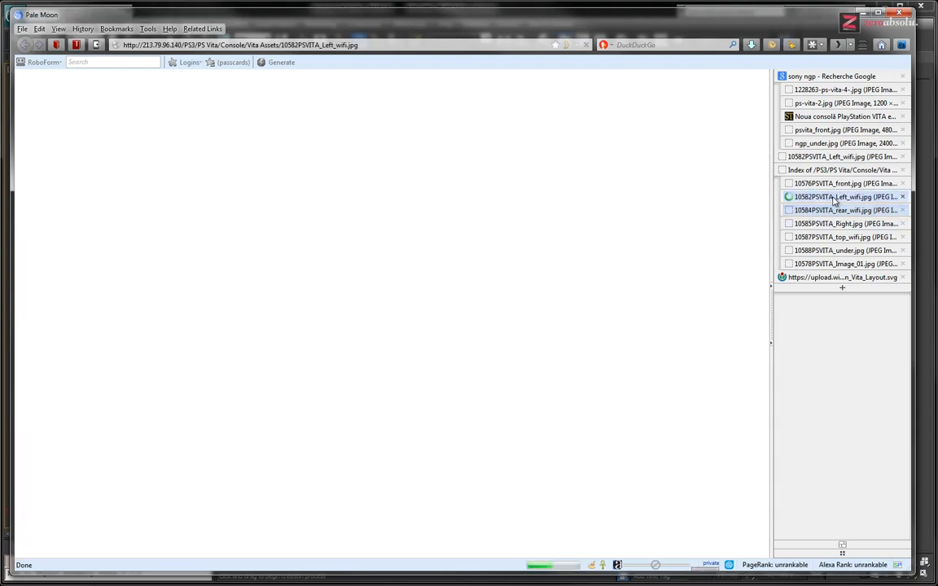
left_click(824, 185)
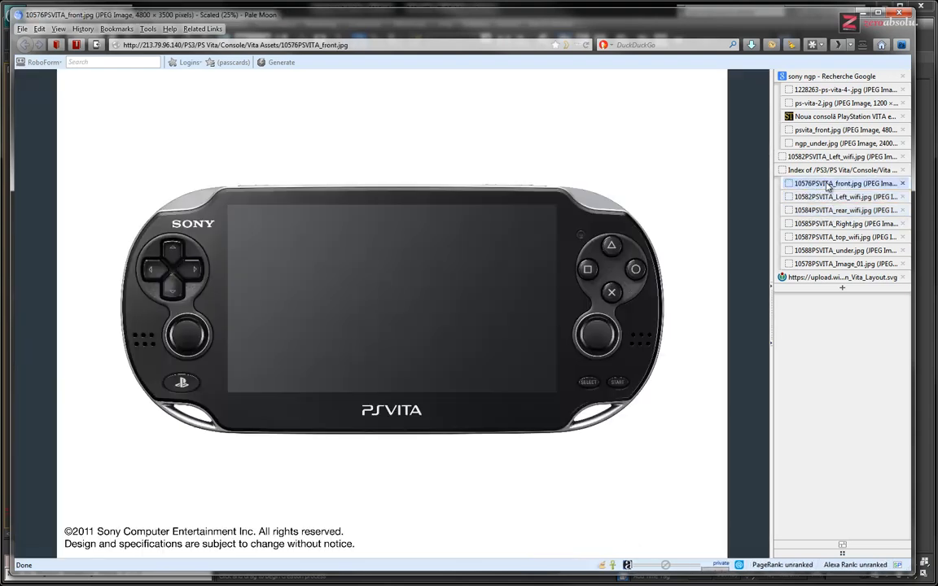
left_click(516, 180)
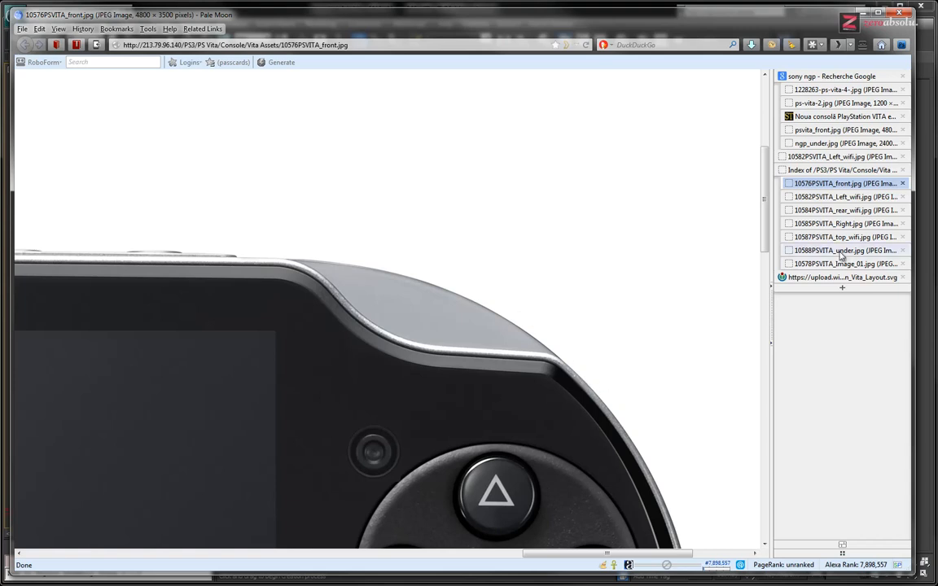
left_click(835, 199)
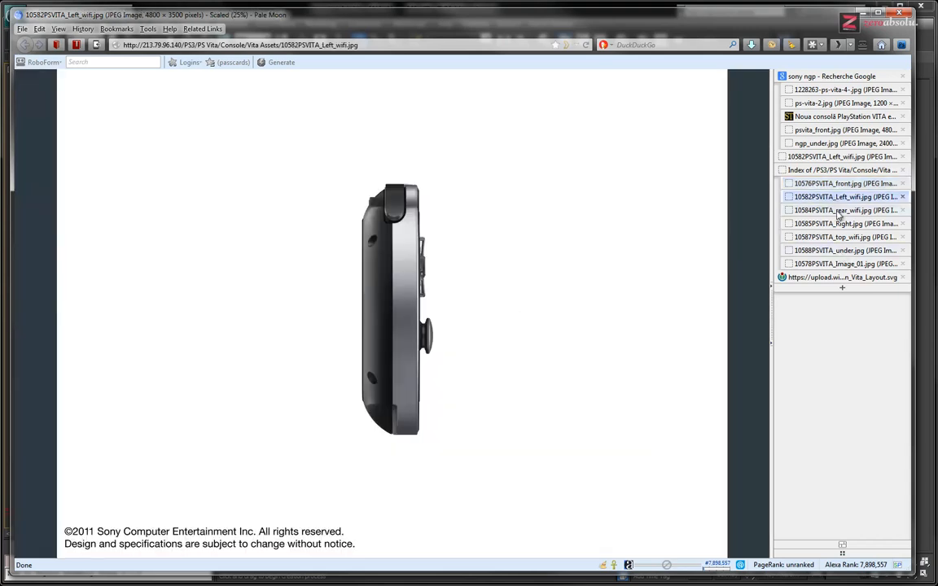
left_click(850, 252)
left_click(843, 264)
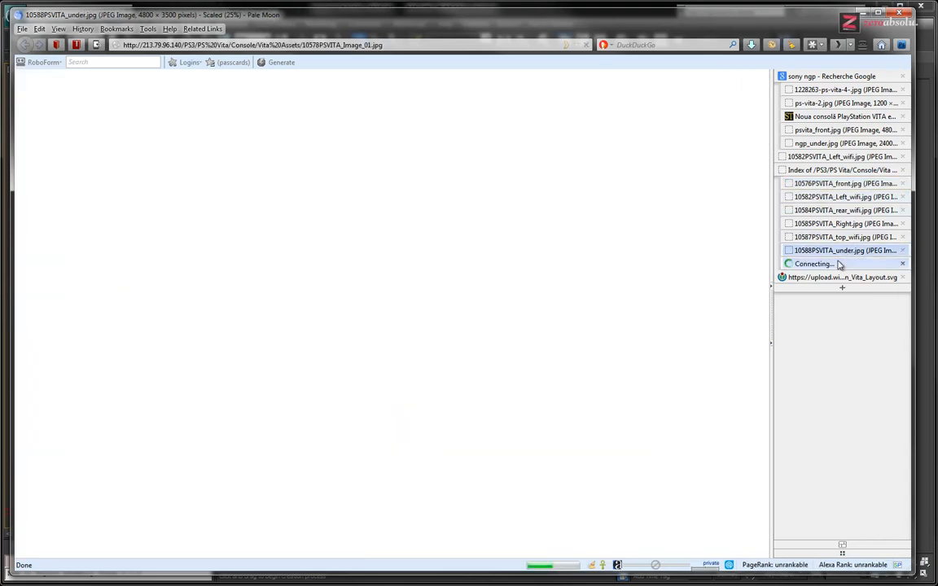
left_click(843, 237)
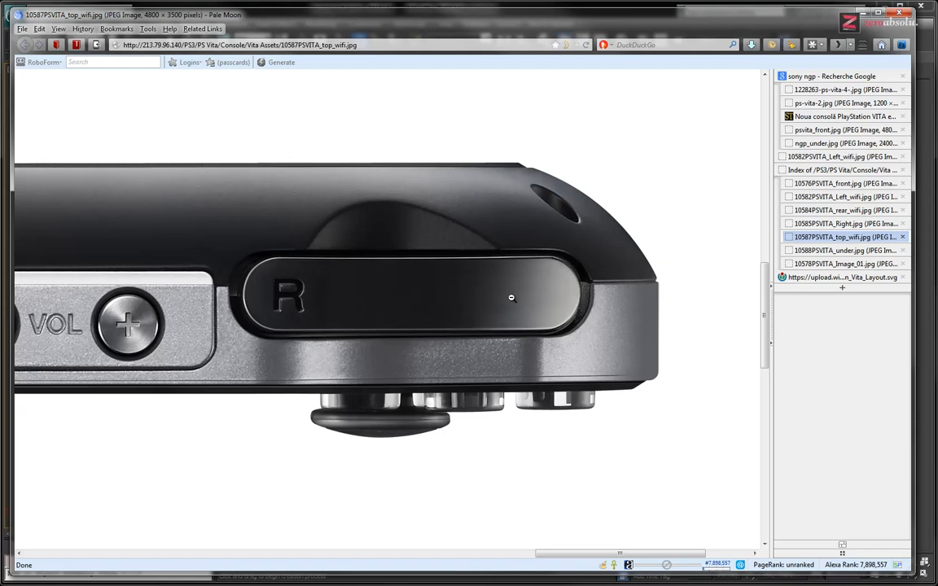
left_click(845, 250)
left_click(845, 237)
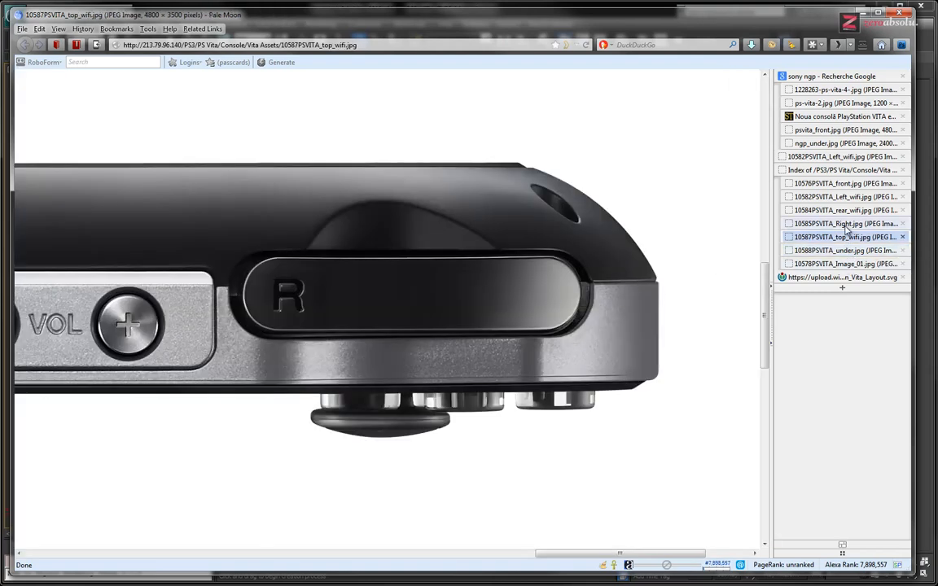
left_click(845, 223)
left_click(845, 210)
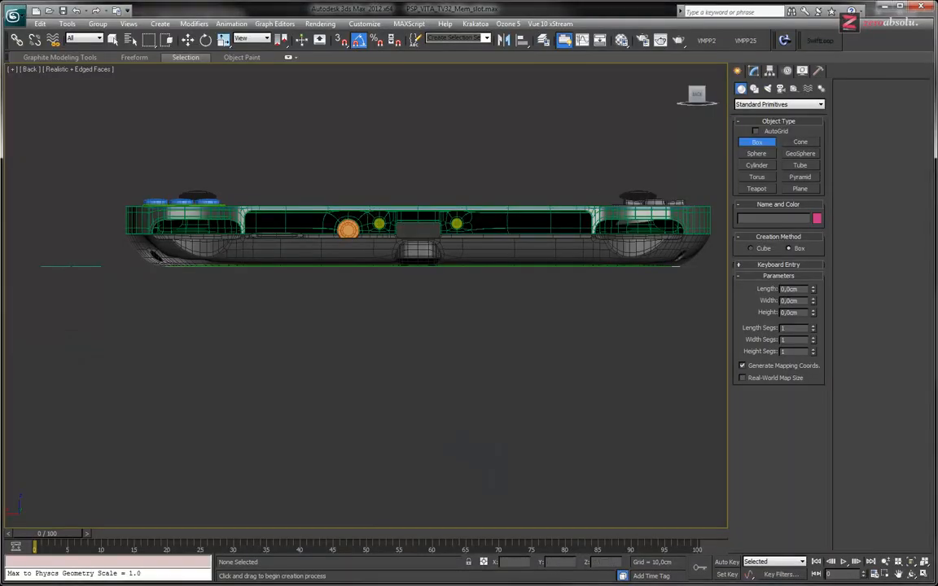
In 3ds Max, draw a box about 8.8 cm long, 46.1 cm wide and 10.9 cm high over the shoulder button opening in the Back view.
scroll(335, 268, "up", 5)
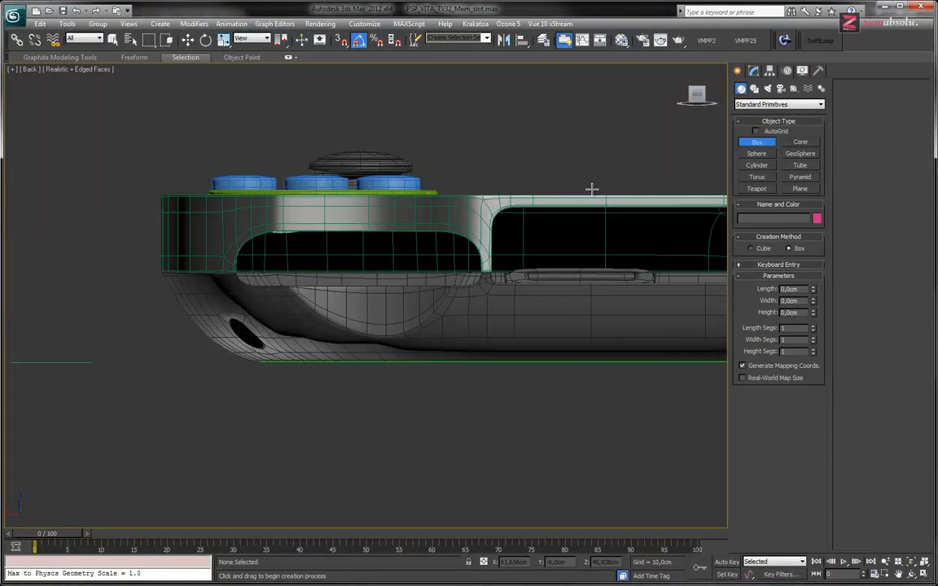
left_click(753, 70)
left_click(737, 72)
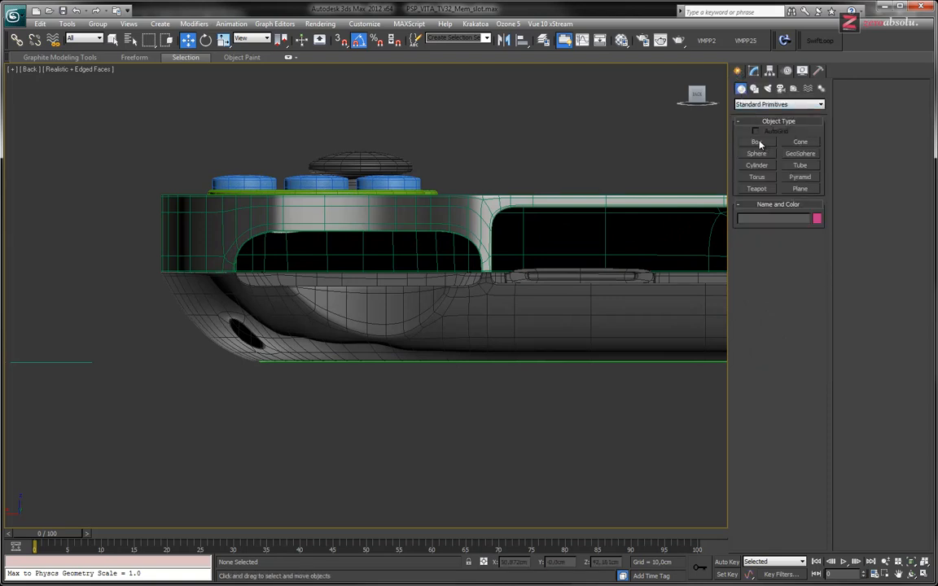
left_click(32, 71)
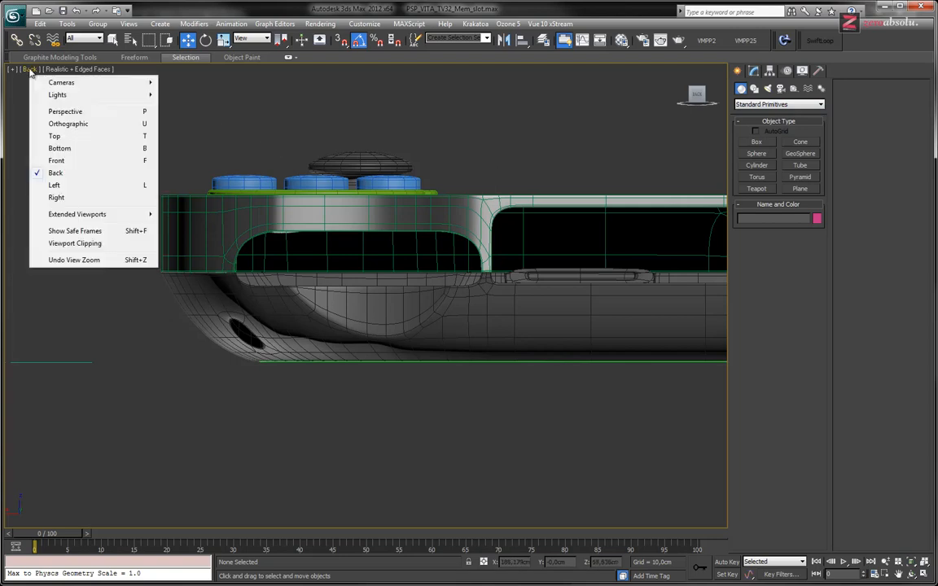
left_click(67, 175)
middle_click_drag(184, 214, 745, 278)
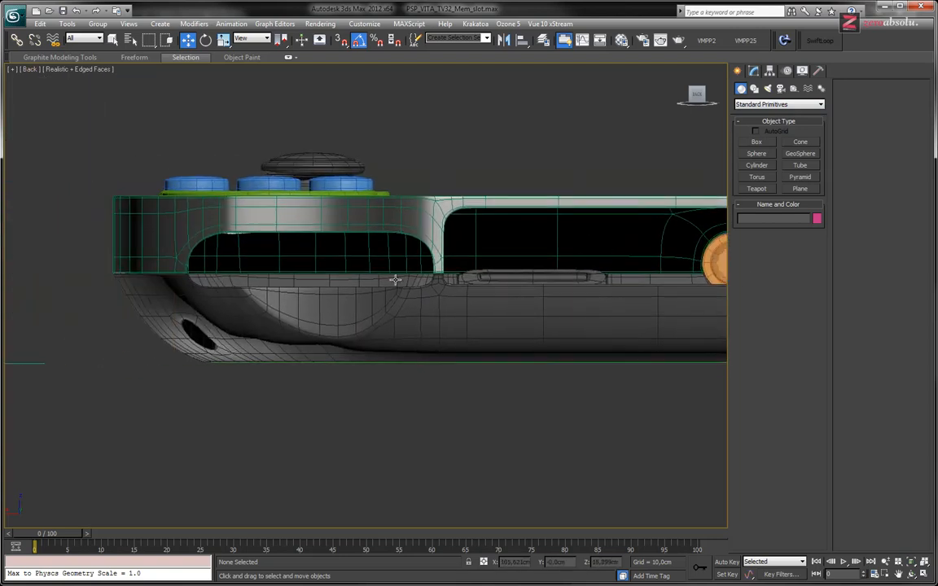
scroll(325, 272, "up", 3)
scroll(312, 272, "down", 1)
middle_click_drag(312, 270, 382, 280)
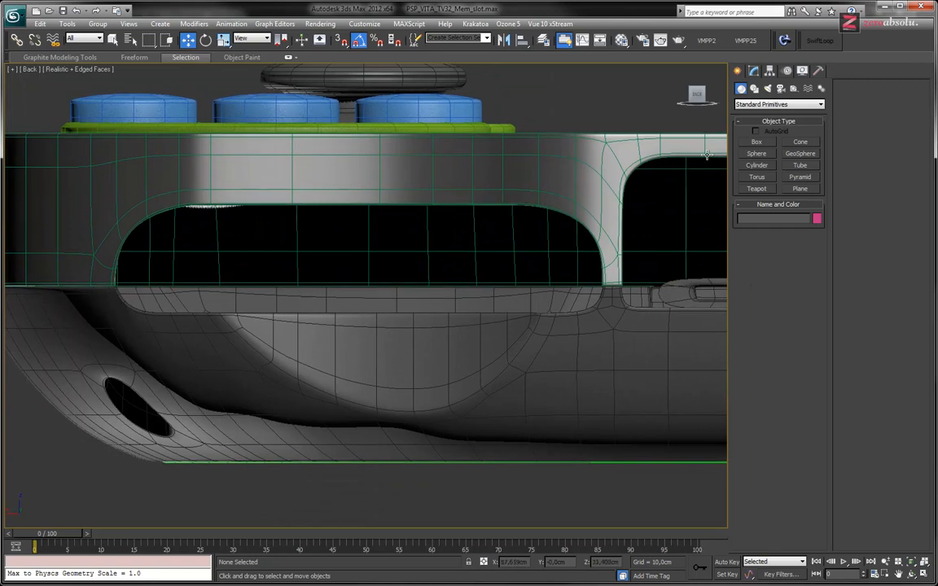
left_click(759, 142)
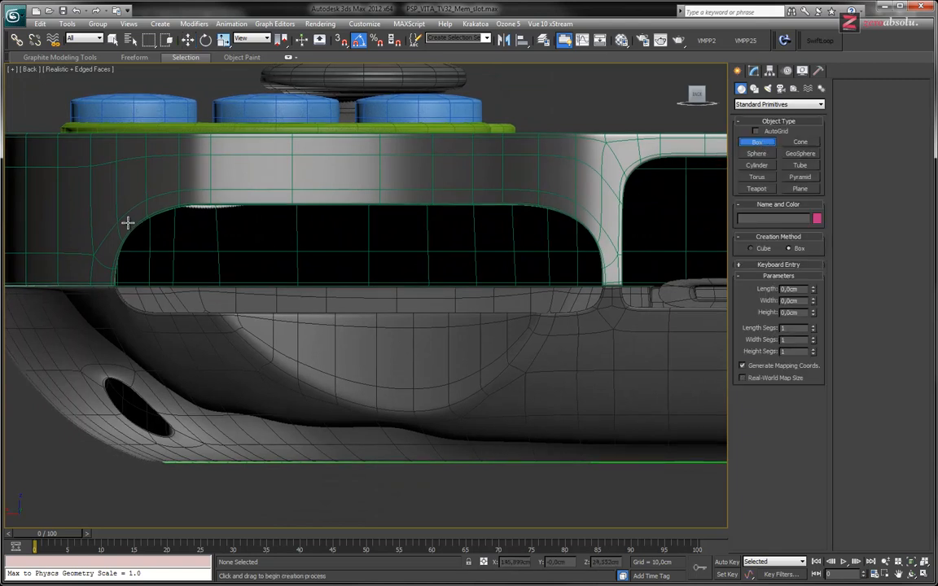
left_click_drag(125, 219, 583, 307)
left_click(583, 307)
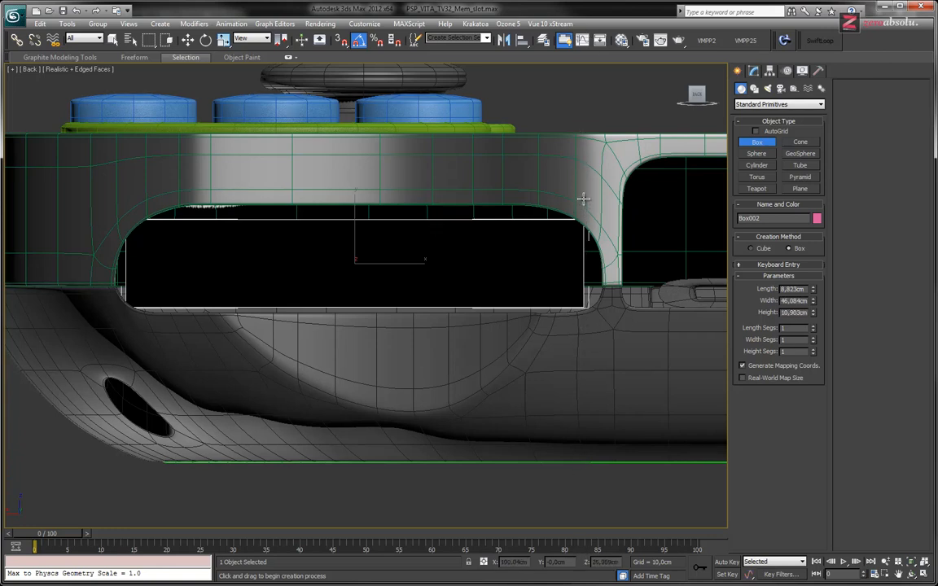
left_click(584, 197)
Move the box along Y to the console's top edge at about Y 62.1 cm, using wireframe display and the Top view.
key("w")
mouse_move(480, 256)
middle_mouse_down("alt")
mouse_move(506, 310)
mouse_move(456, 326)
middle_mouse_up("alt")
key("F3")
scroll(506, 305, "down", 5)
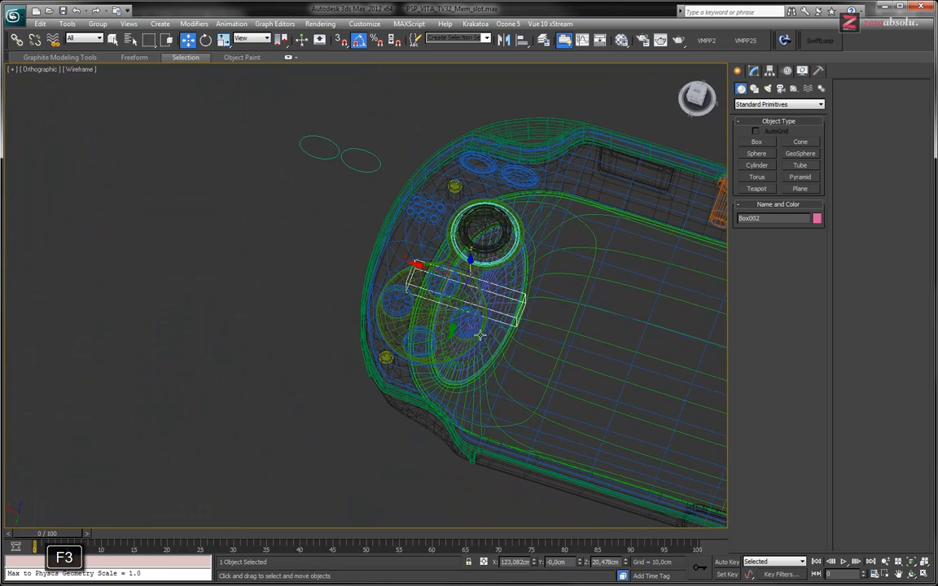
left_click_drag(453, 326, 395, 412)
middle_click_drag(653, 360, 525, 306)
key("t")
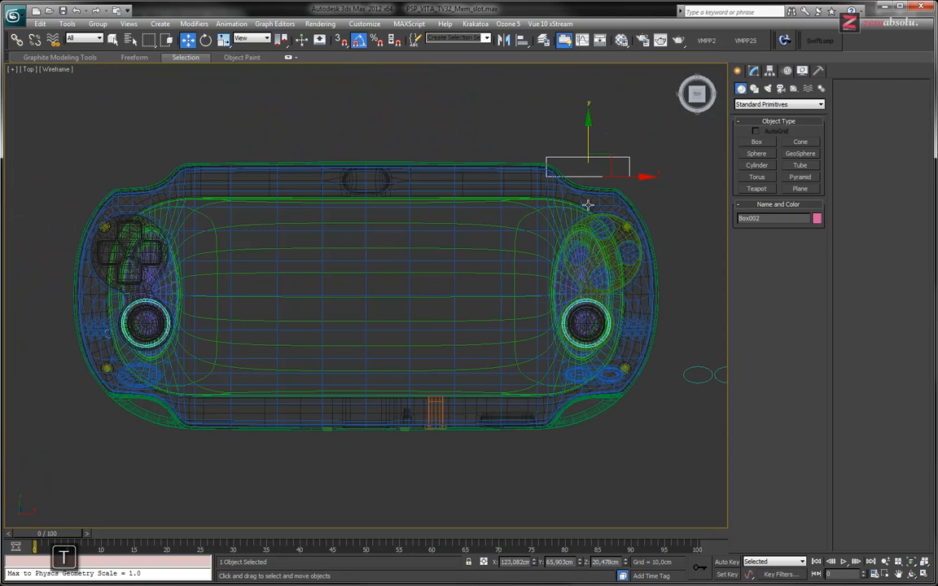
middle_click_drag(588, 205, 423, 249)
scroll(423, 241, "up", 5)
scroll(425, 241, "up", 2)
left_click_drag(446, 207, 446, 245)
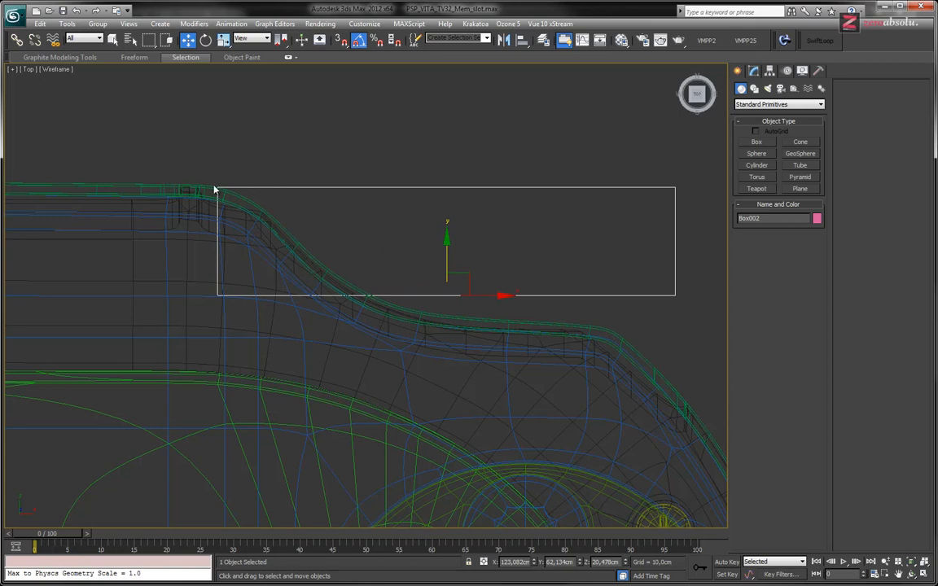
Move the box into the console body to about Y 45.6 cm and increase its height to about 27.5 cm.
middle_click_drag(675, 364, 531, 323)
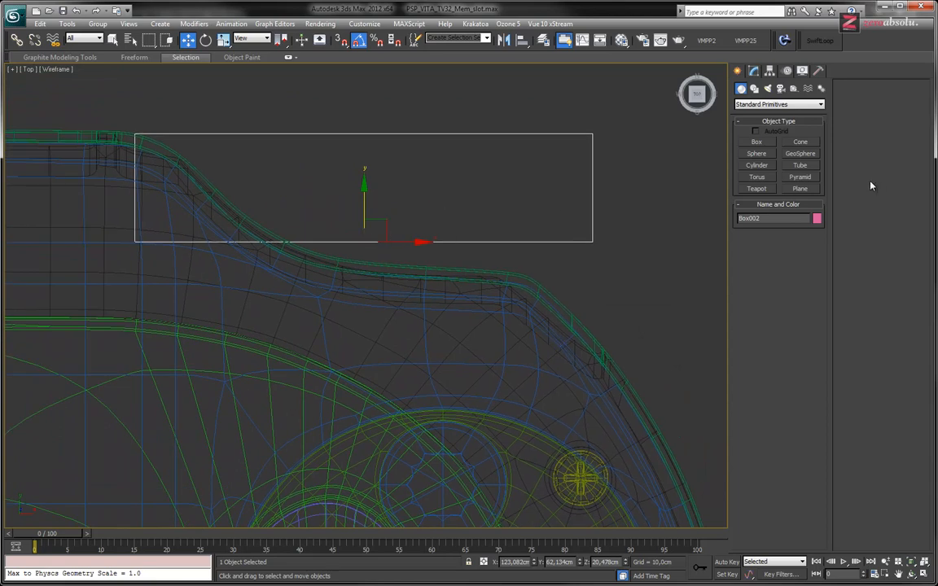
left_click(753, 70)
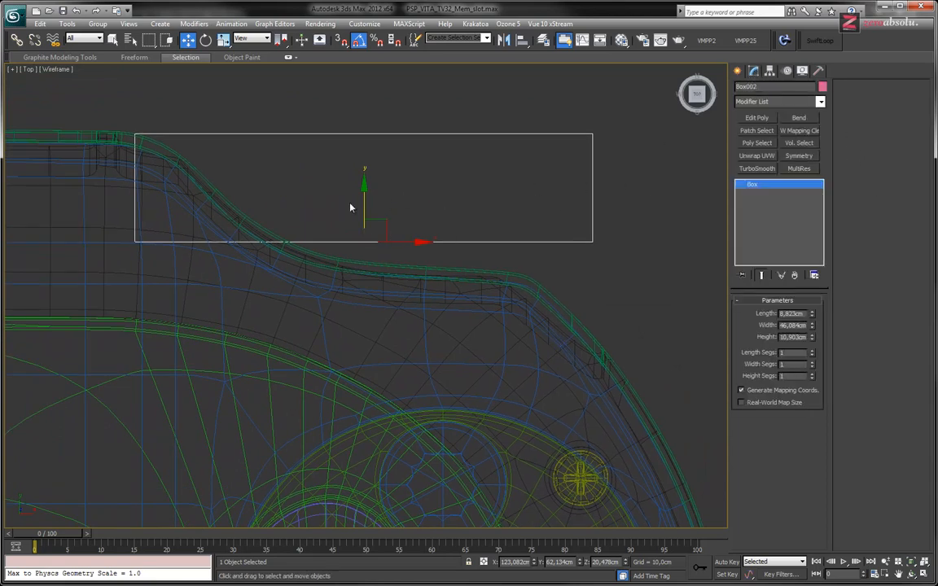
left_click_drag(363, 195, 363, 360)
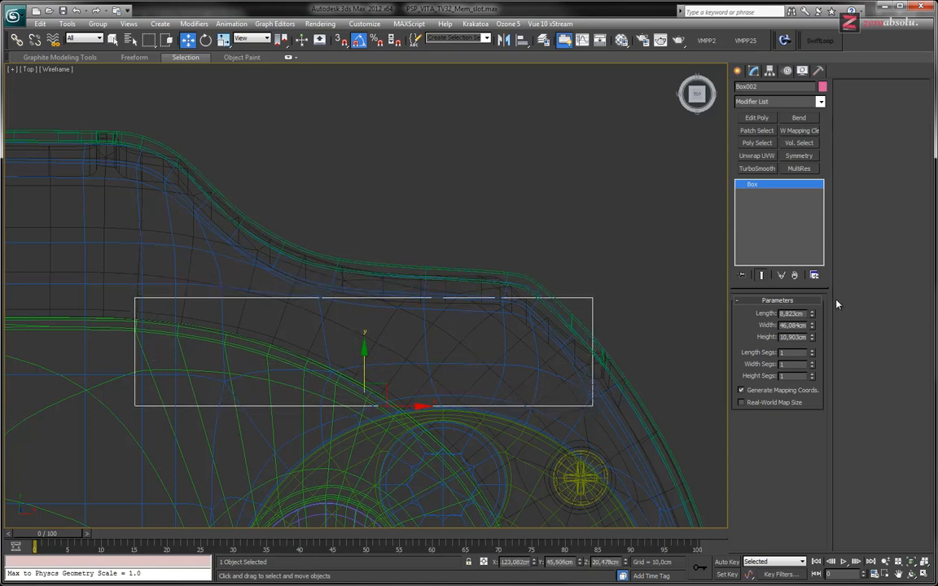
left_click_drag(813, 338, 810, 258)
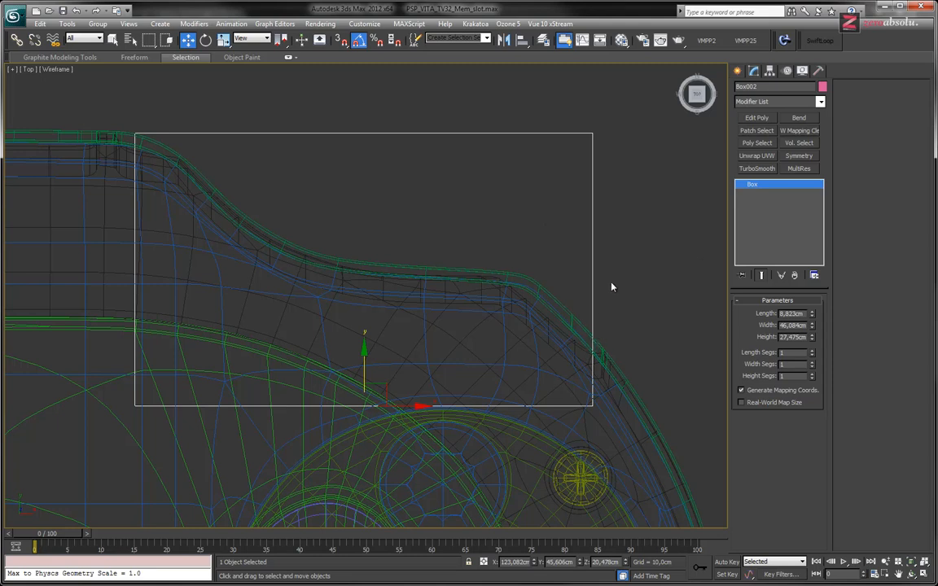
Fit the shaded box to the shoulder opening in the Back view, nudging its position and setting width to about 47.01 cm and length to 9.37 cm.
left_click(28, 70)
left_click(54, 173)
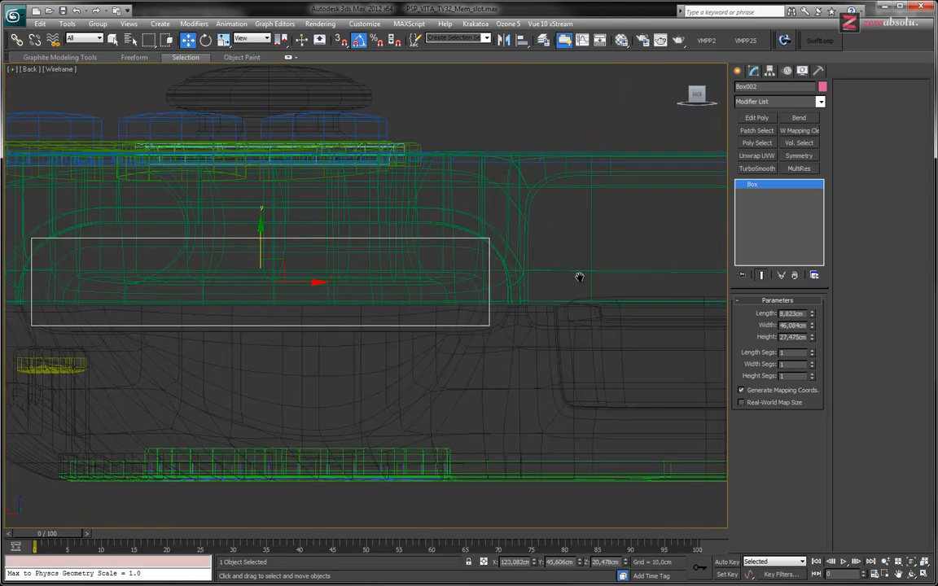
middle_click_drag(475, 264, 355, 251)
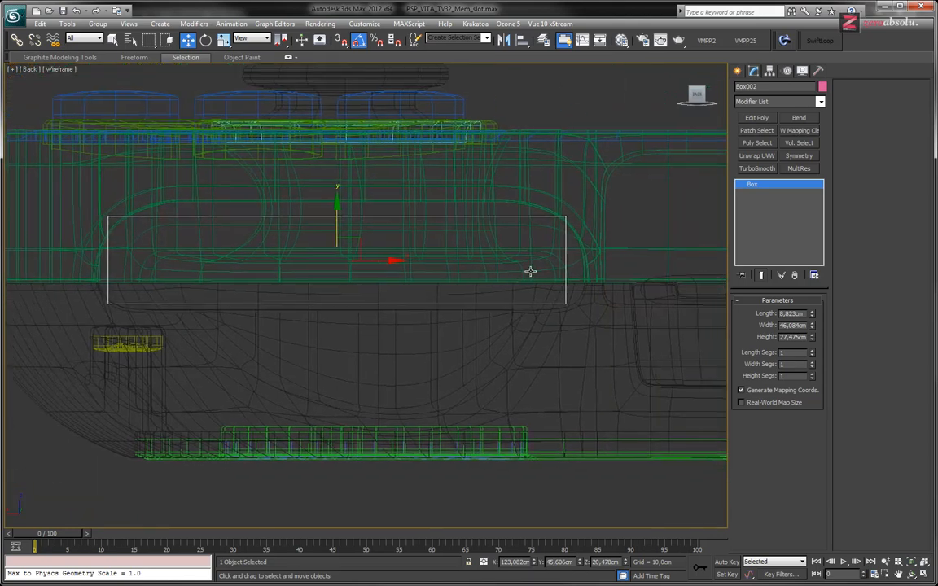
middle_click_drag(295, 225, 315, 218)
key("F3")
left_click_drag(357, 214, 357, 211)
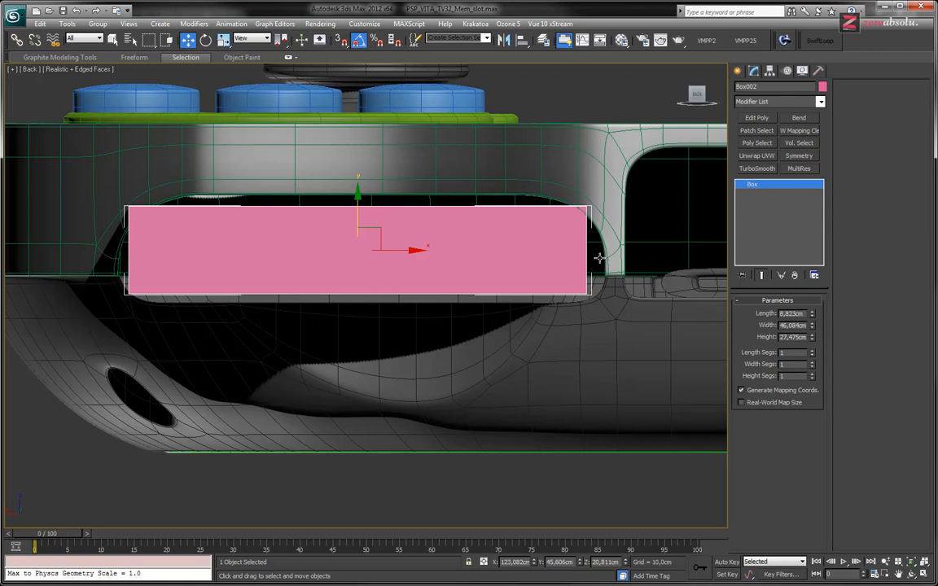
left_click_drag(810, 326, 811, 324)
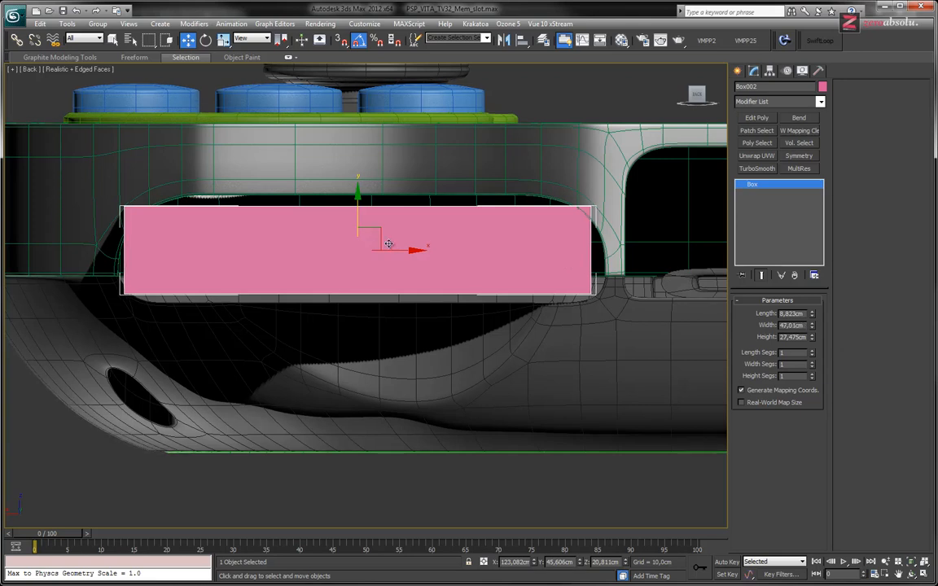
left_click_drag(392, 249, 398, 250)
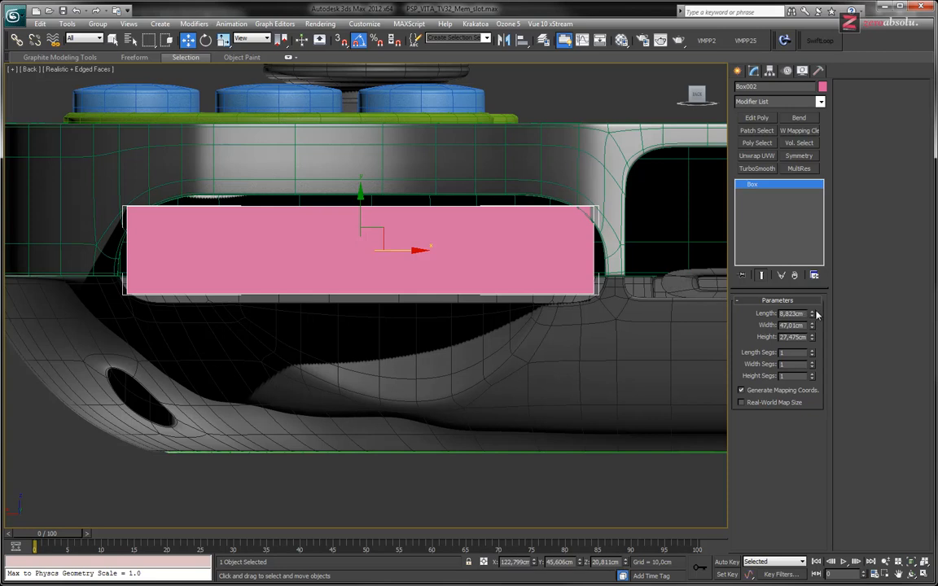
left_click_drag(813, 314, 812, 313)
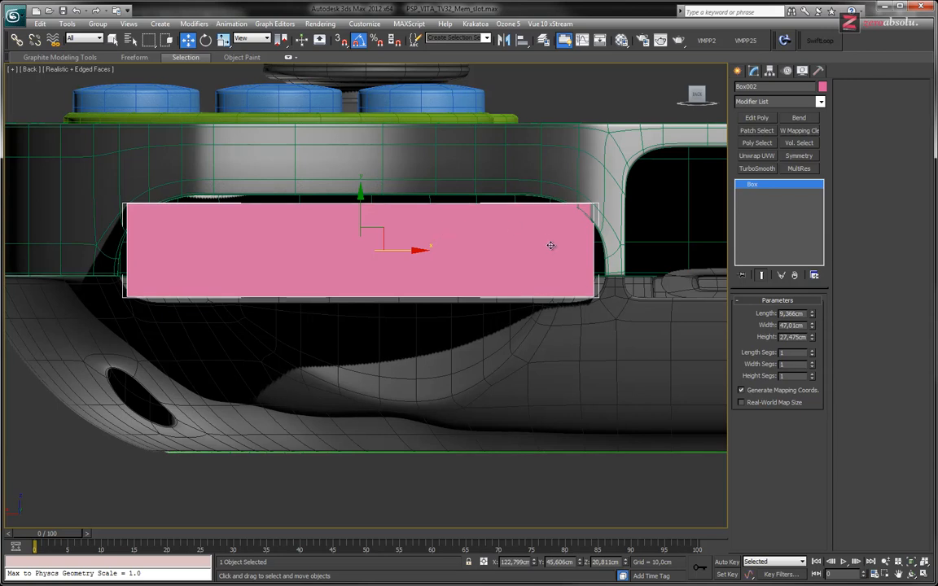
Hide the selection brackets, inspect the box against the curved shell, and set its length segments to 2.
middle_click_drag(254, 211, 265, 281, "alt")
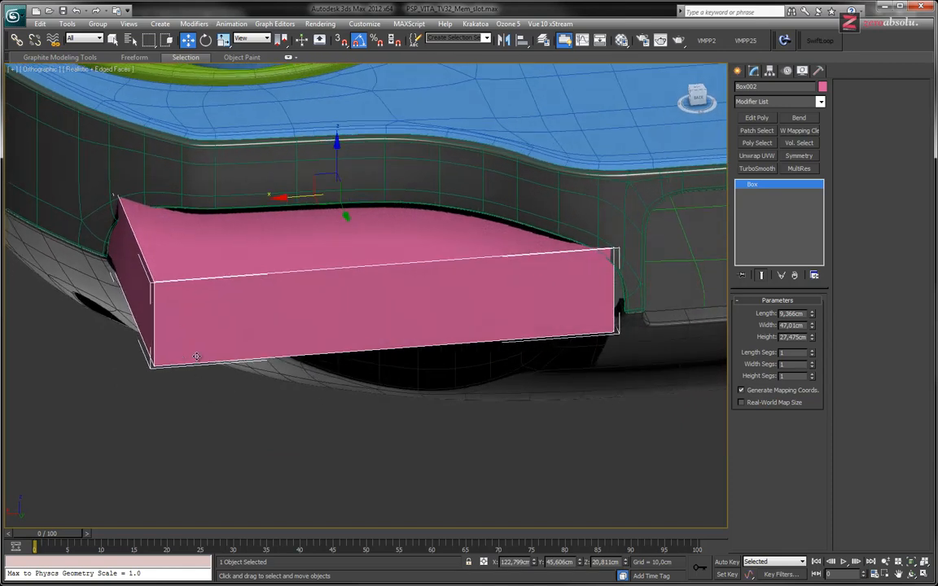
key("j")
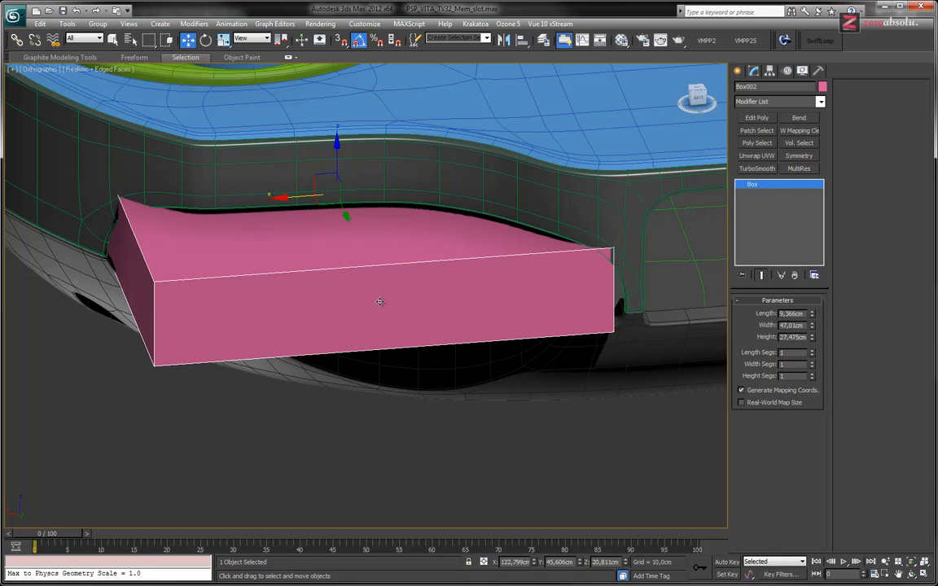
middle_click_drag(397, 300, 368, 372, "alt")
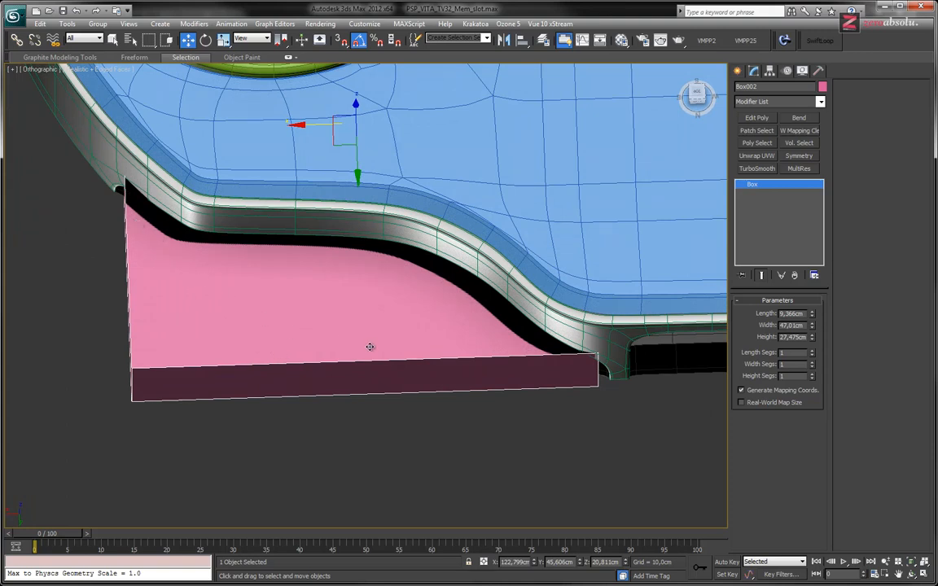
middle_click_drag(202, 258, 653, 144, "alt")
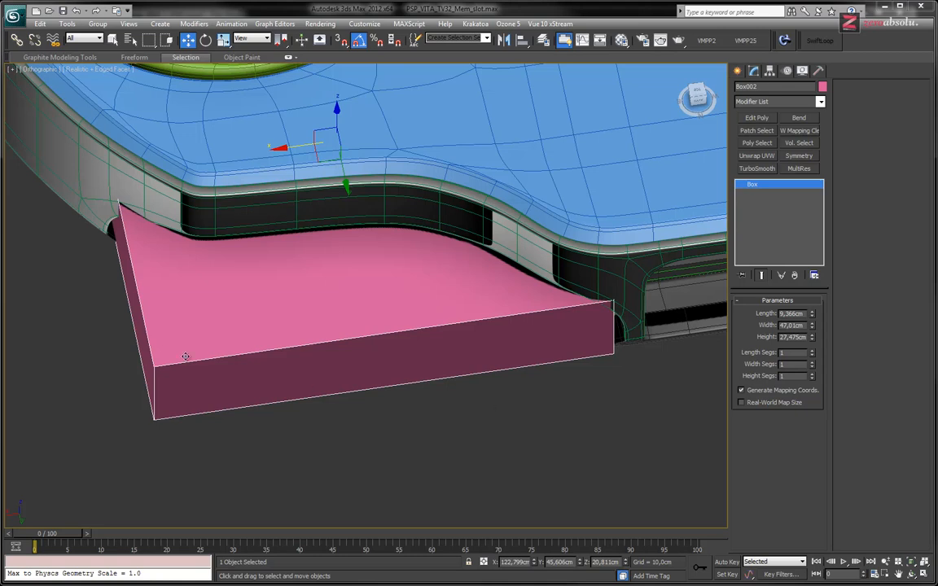
middle_click_drag(498, 331, 525, 319, "alt")
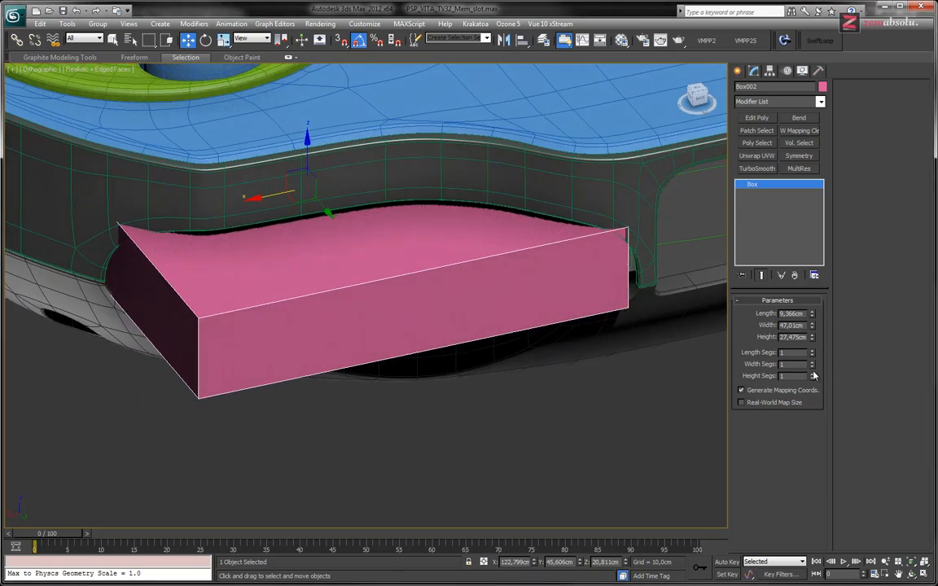
left_click(812, 351)
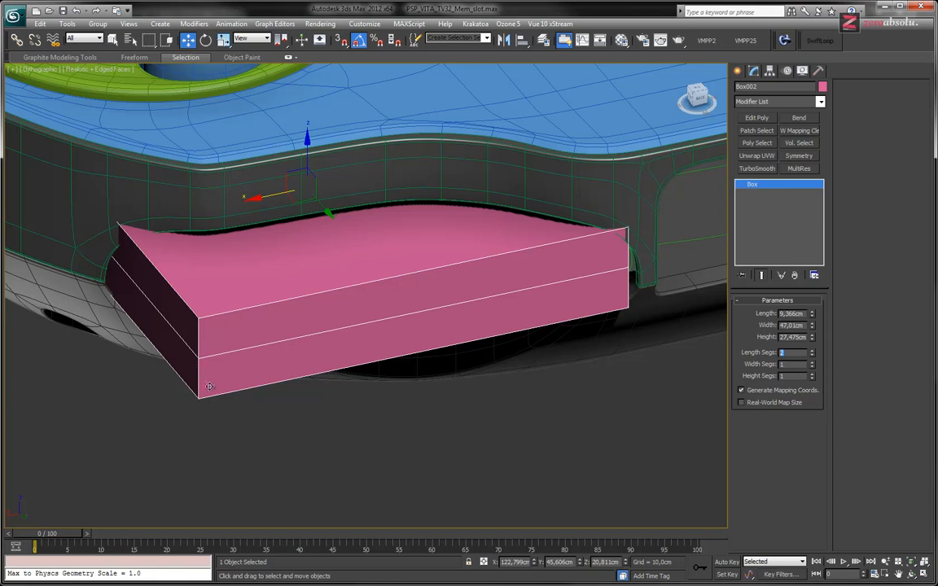
Check the box against the shell opening and convert it to an Editable Poly.
middle_click_drag(253, 382, 218, 344, "alt")
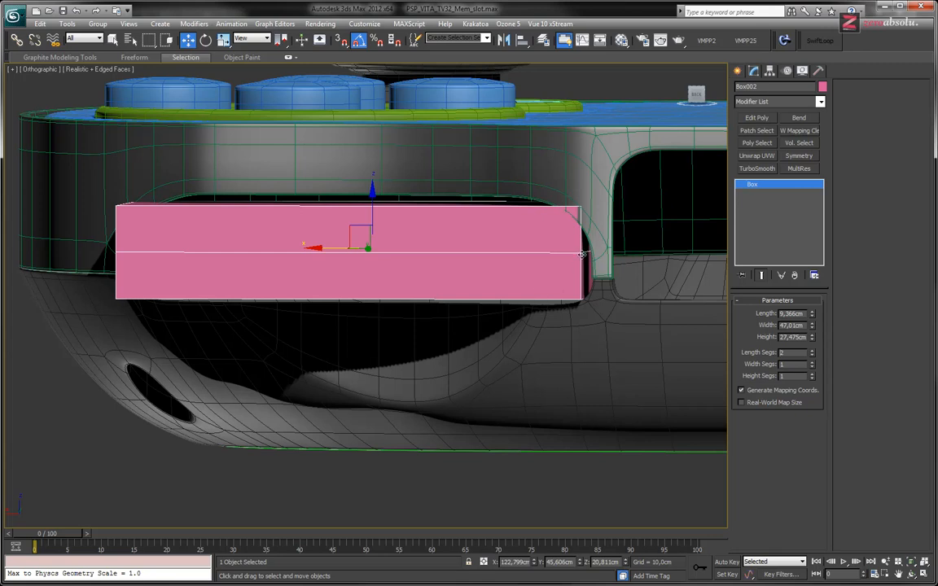
middle_click_drag(423, 294, 387, 273, "alt")
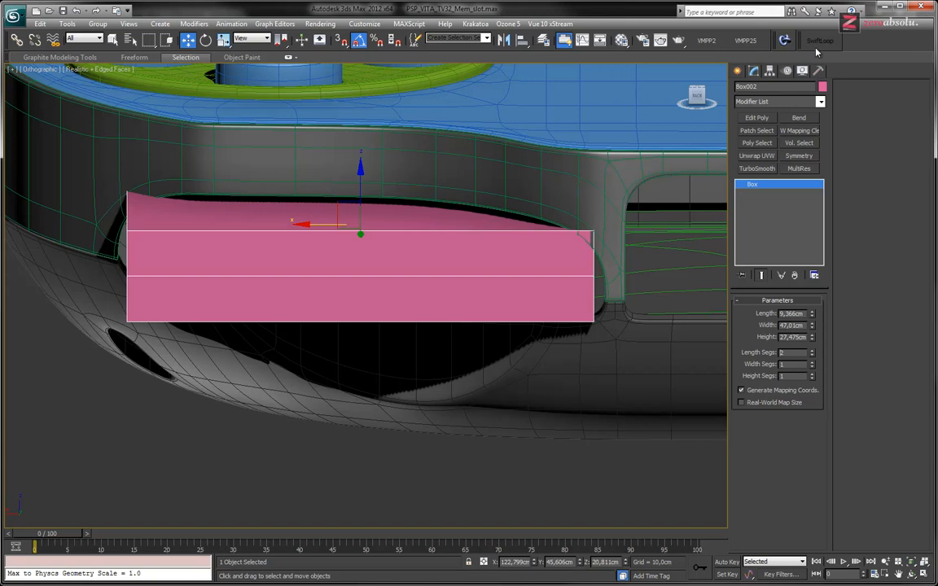
right_click(751, 187)
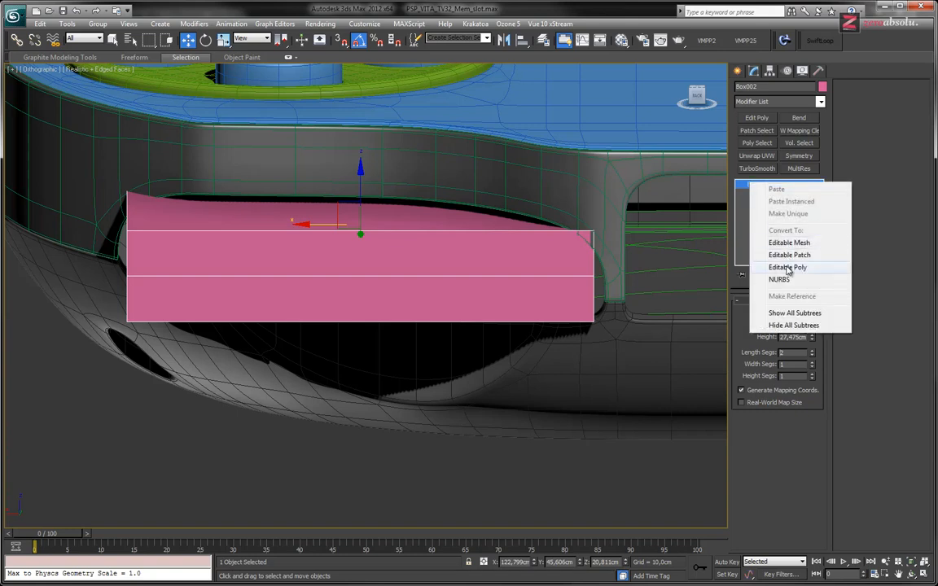
left_click(742, 185)
right_click(741, 183)
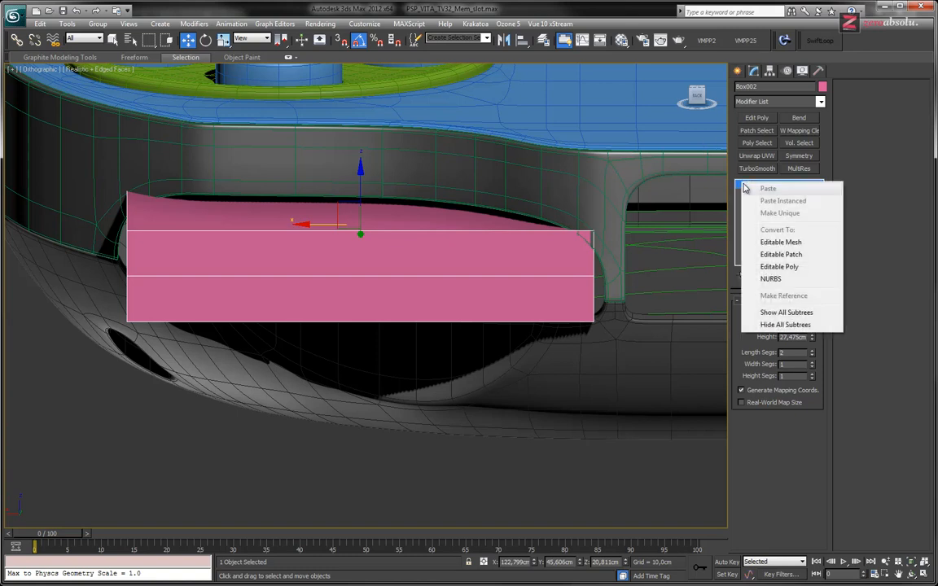
left_click(781, 268)
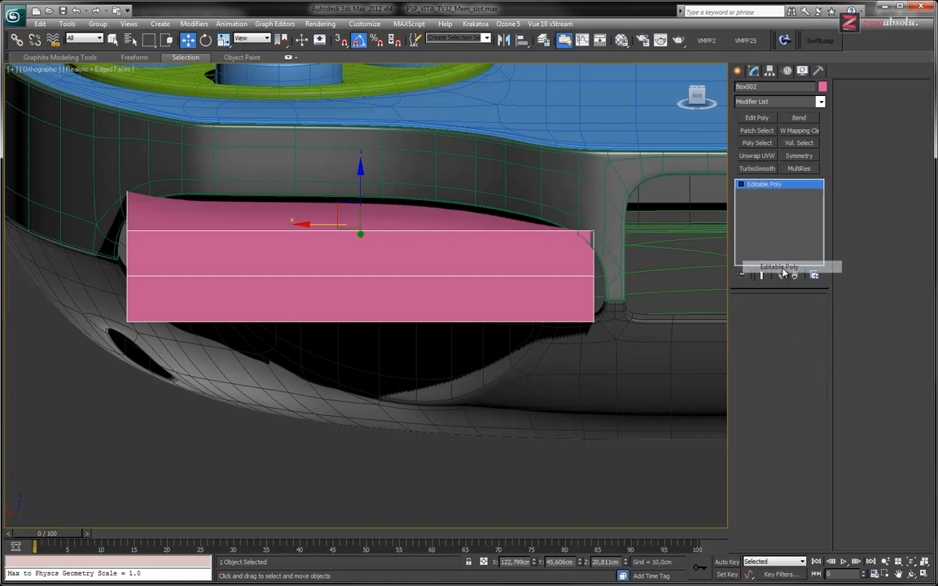
left_click(740, 185)
left_click(740, 185)
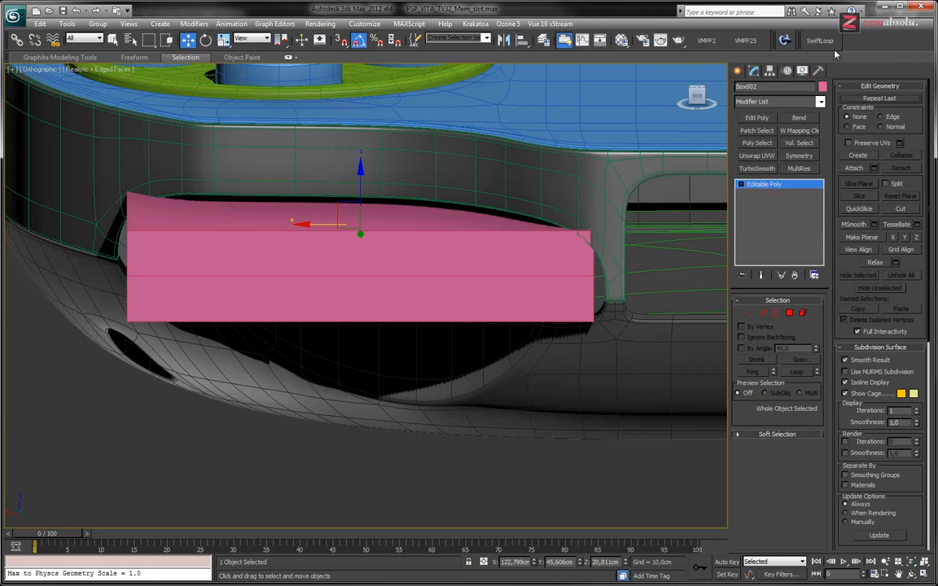
Try to add two vertical edge loops near each end of the box with Swift Loop.
left_click(63, 58)
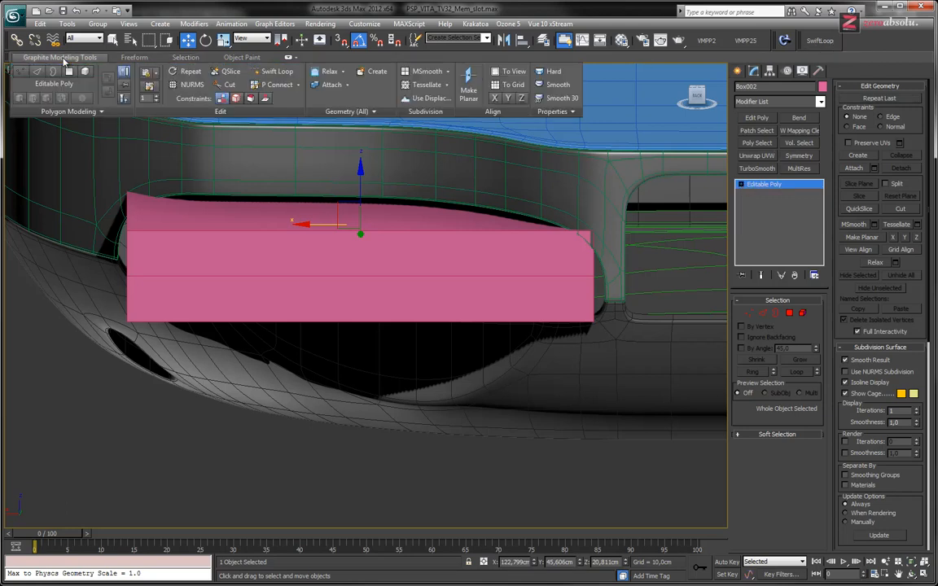
left_click(271, 73)
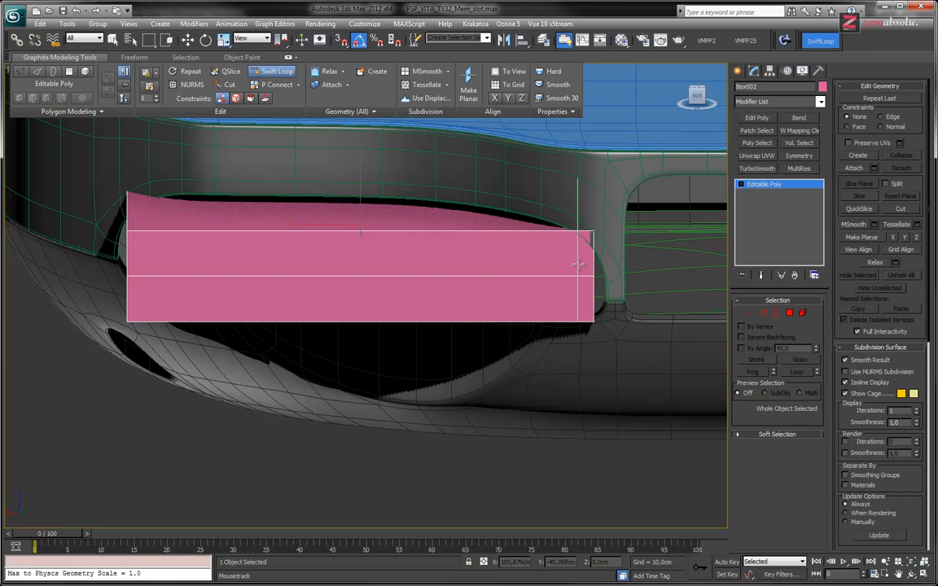
middle_click_drag(578, 264, 588, 291, "alt")
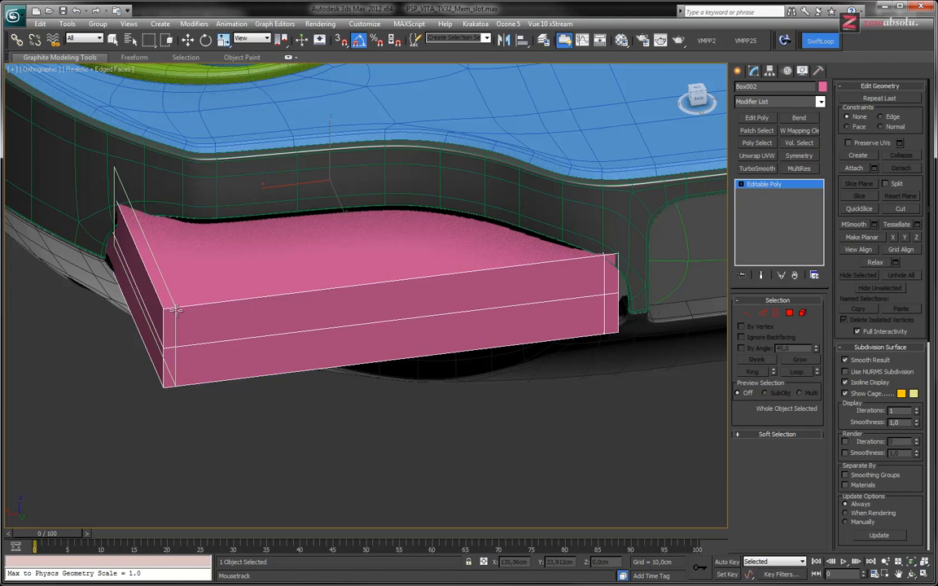
left_click(178, 312)
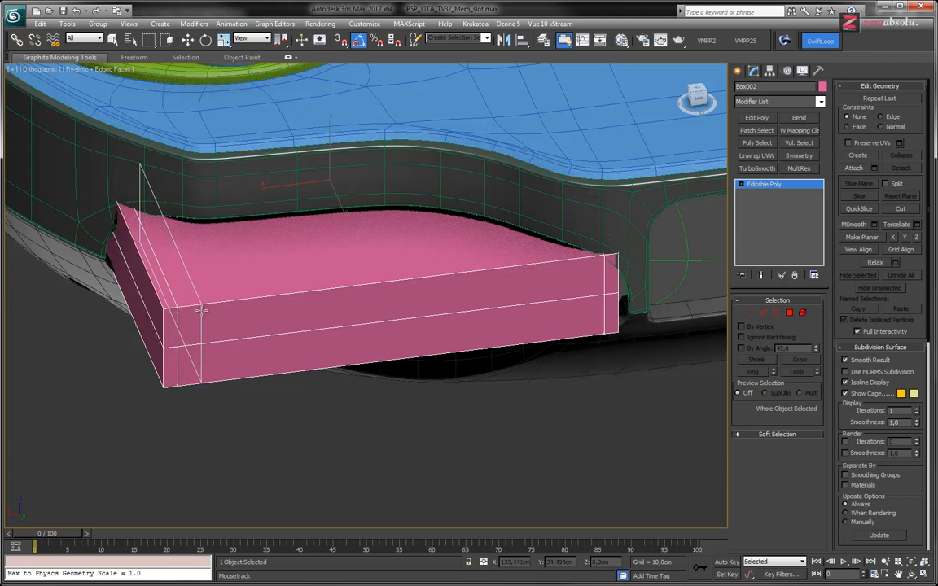
left_click(583, 269)
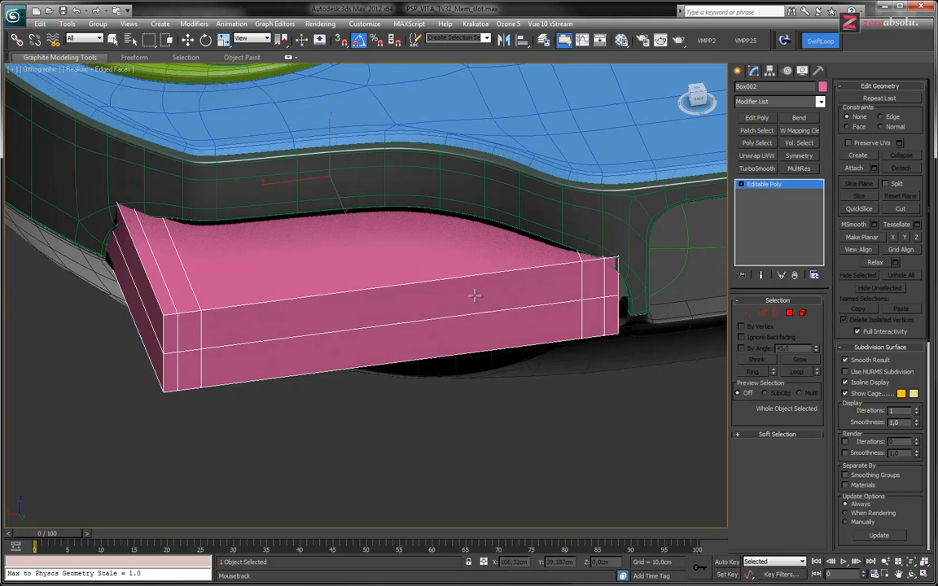
scroll(477, 296, "up", 5)
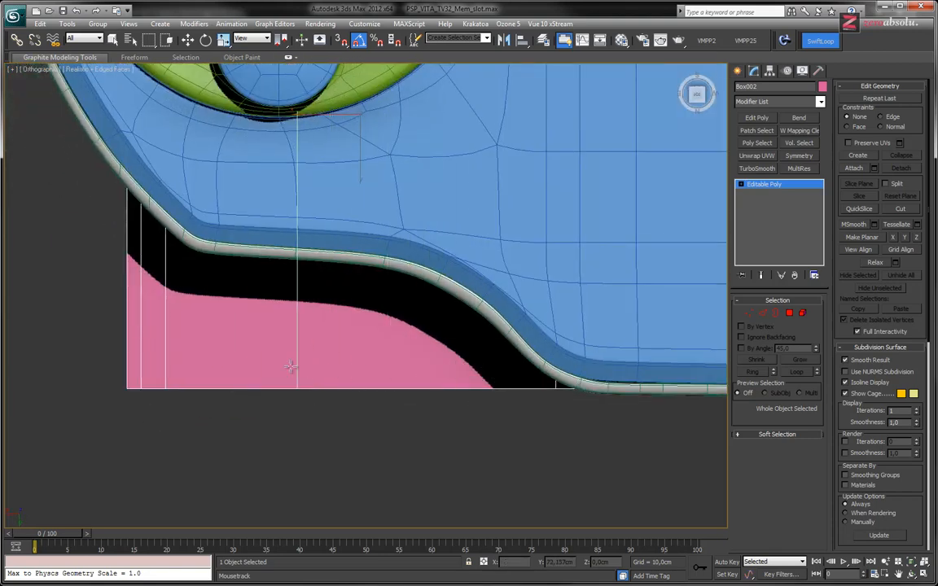
middle_click_drag(434, 378, 355, 289, "alt")
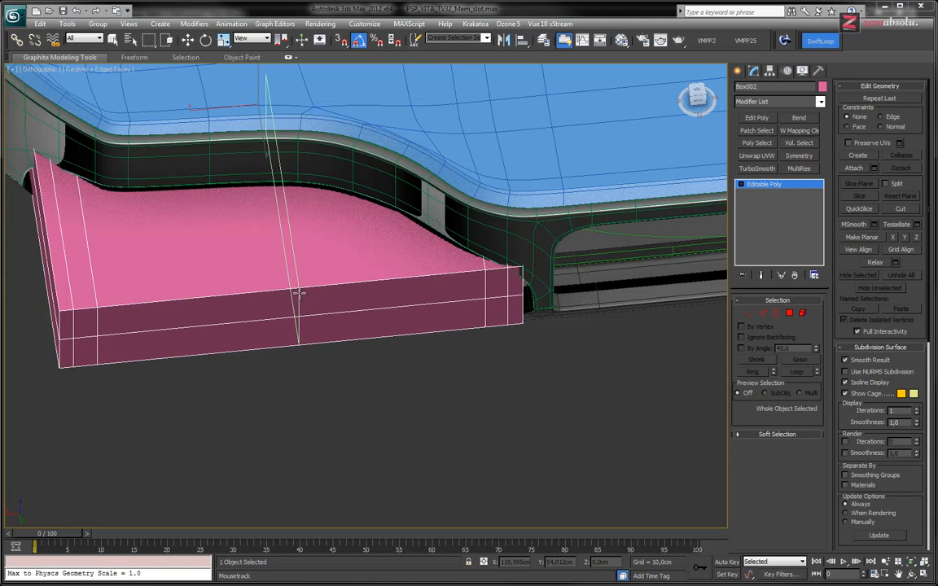
right_click(285, 321)
middle_click_drag(323, 300, 388, 297)
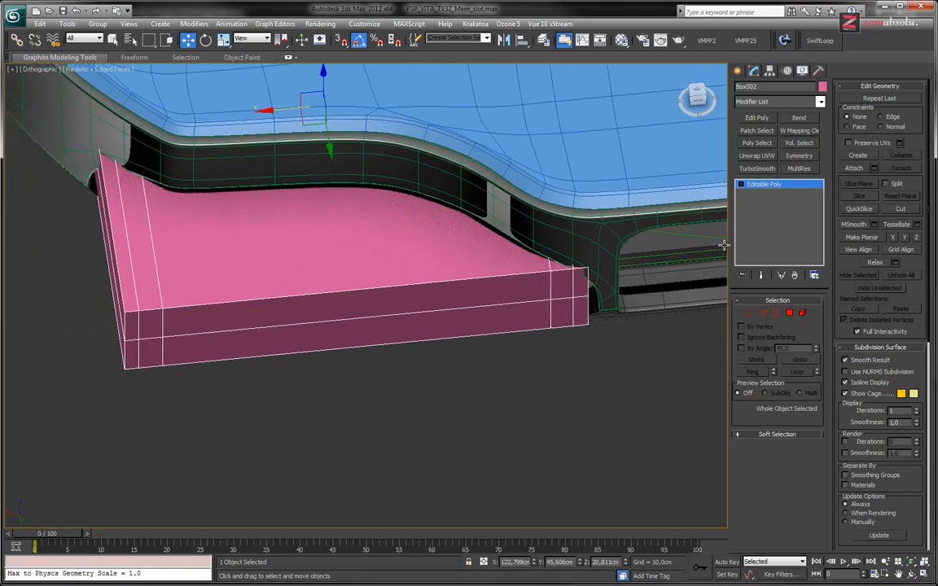
Select the ring of long edges between the inner loops and inspect the box in isolation.
key("2")
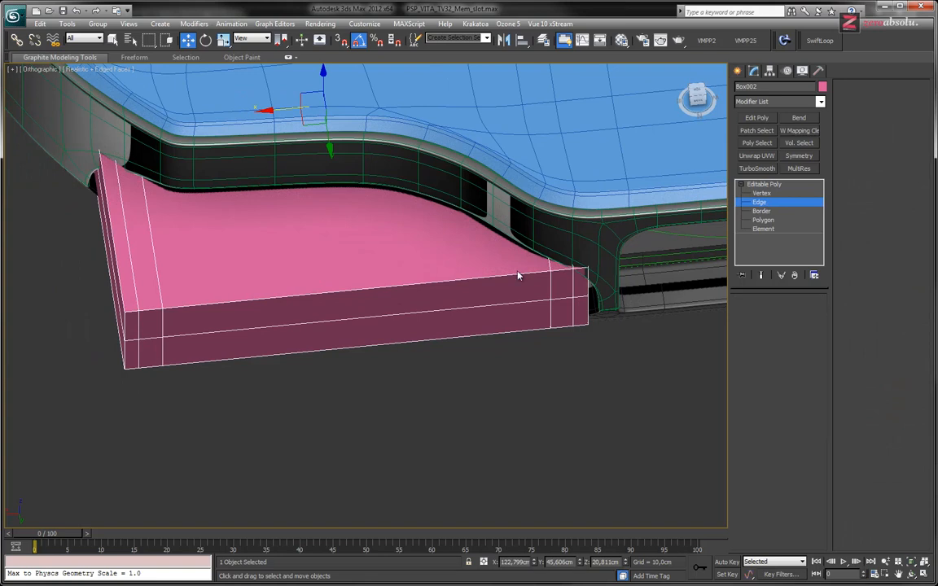
left_click(344, 292)
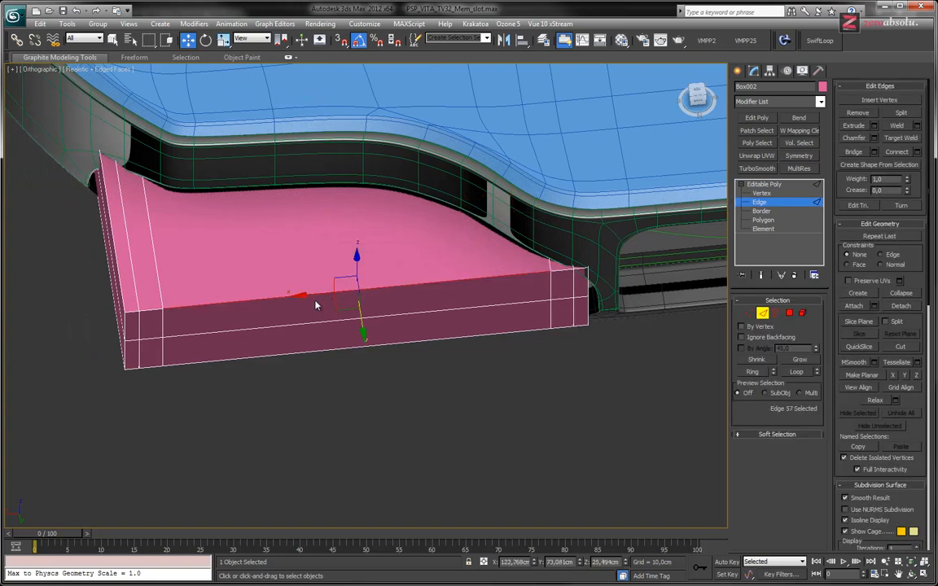
scroll(344, 309, "up", 5)
scroll(345, 309, "down", 5)
left_click(755, 371)
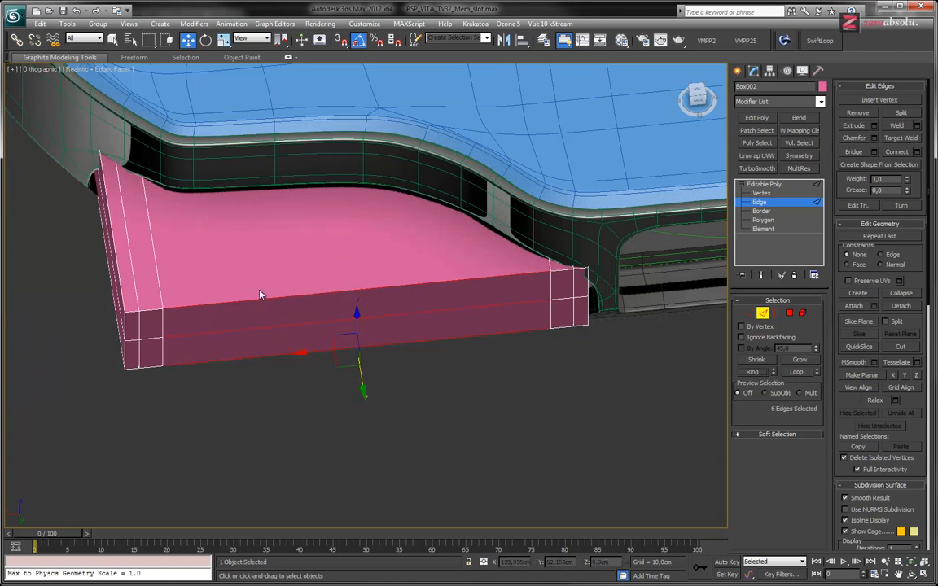
key("alt+q")
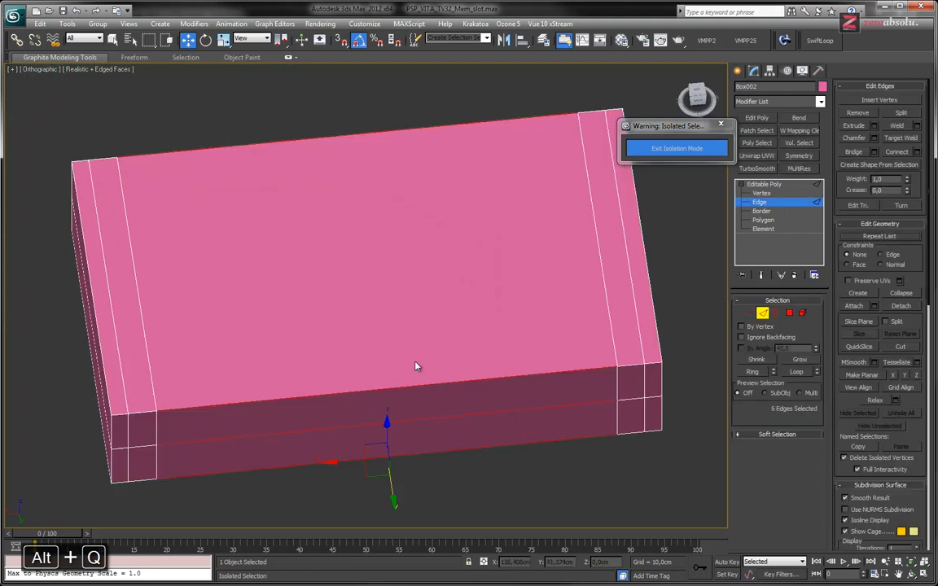
middle_click_drag(416, 367, 429, 242, "alt")
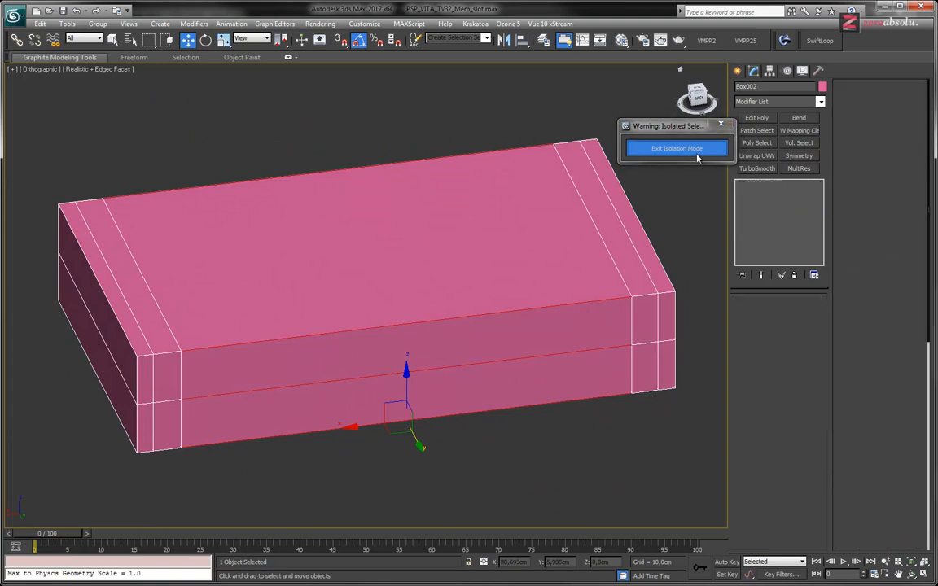
left_click(662, 149)
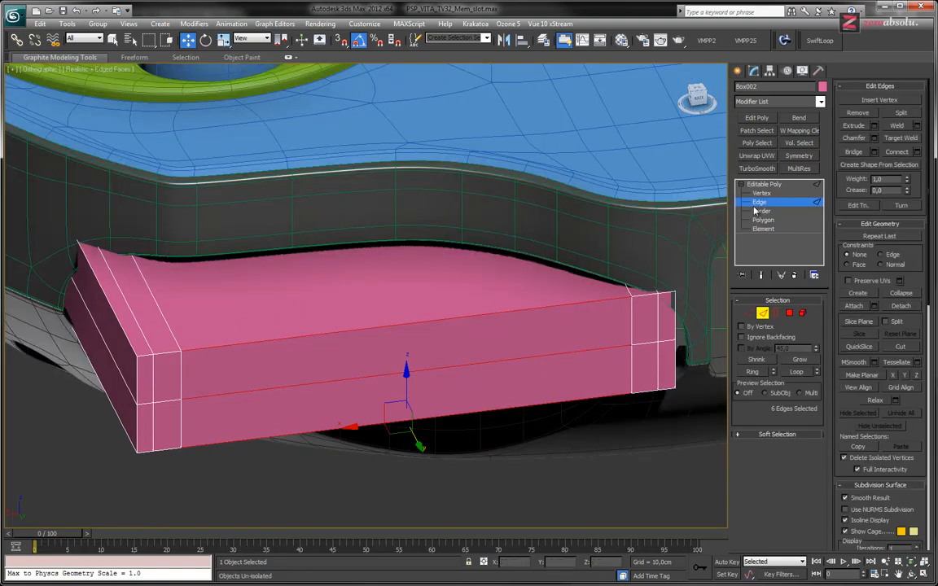
Try to connect the selected long edges with 5 segments.
left_click(917, 152)
left_click(559, 284)
left_click(559, 284)
left_click(560, 284)
left_click(559, 284)
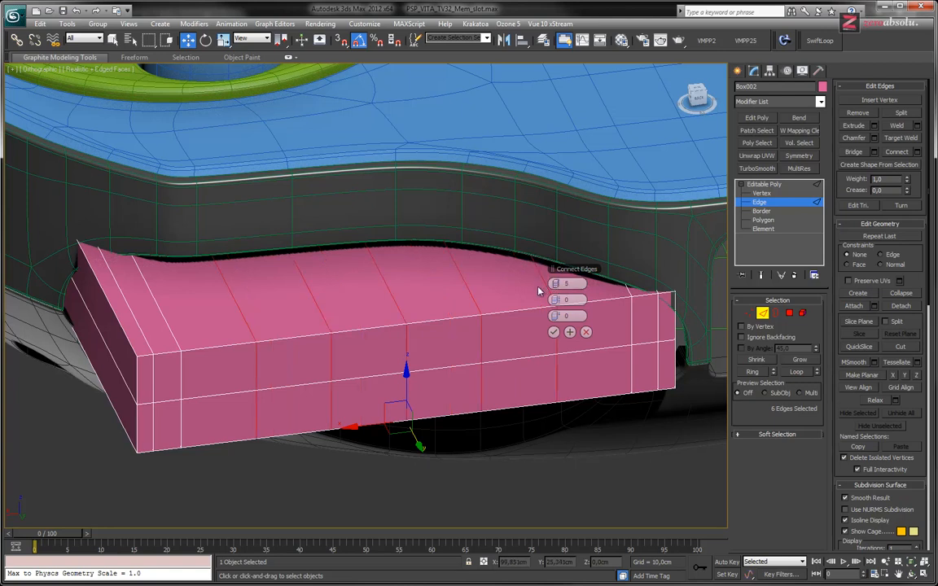
mouse_move(475, 312)
middle_mouse_down("alt")
mouse_move(462, 373)
mouse_move(461, 317)
middle_mouse_up("alt")
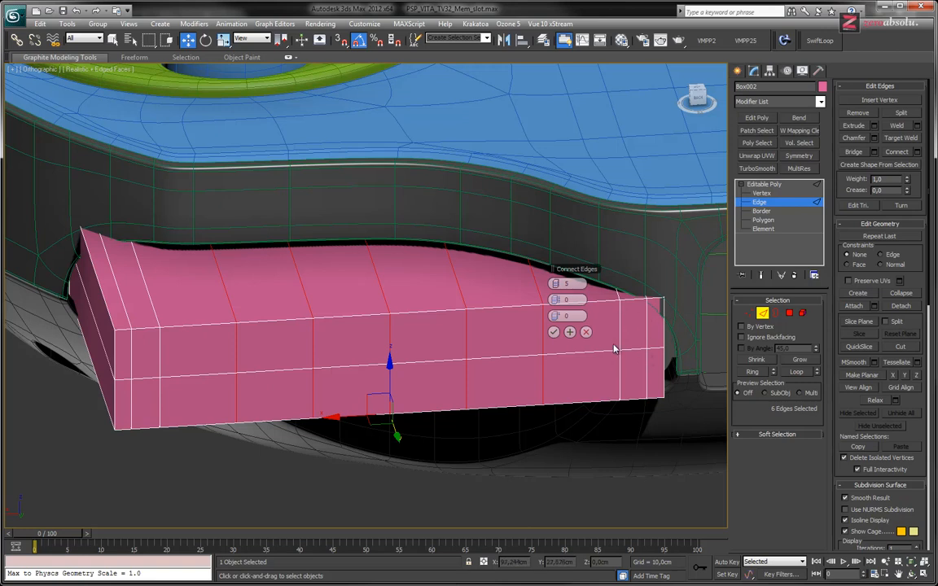
left_click(586, 332)
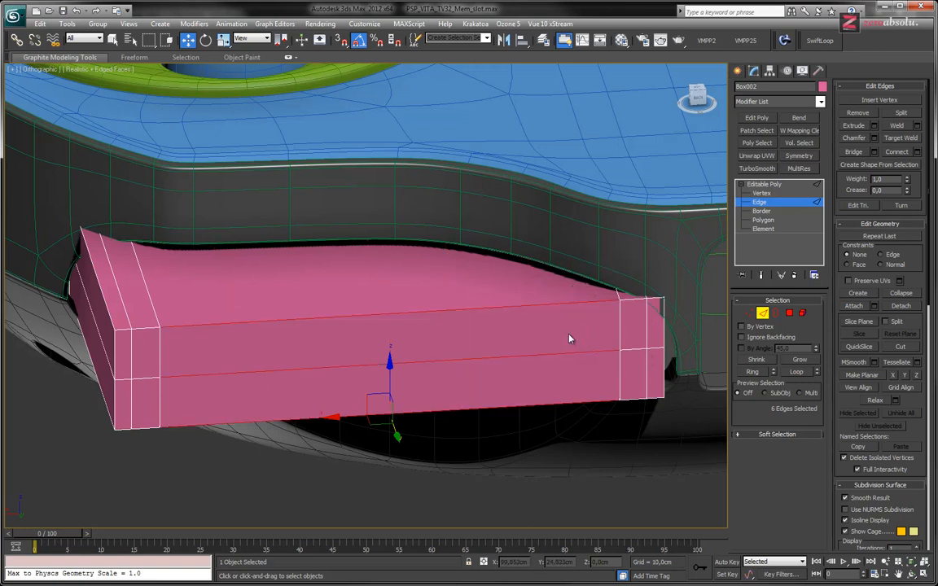
Undo the edge selections and the Swift Loop cuts near both ends of the box.
key("ctrl")
left_click(501, 339)
key("ctrl+z")
key("ctrl+z")
key("ctrl+z")
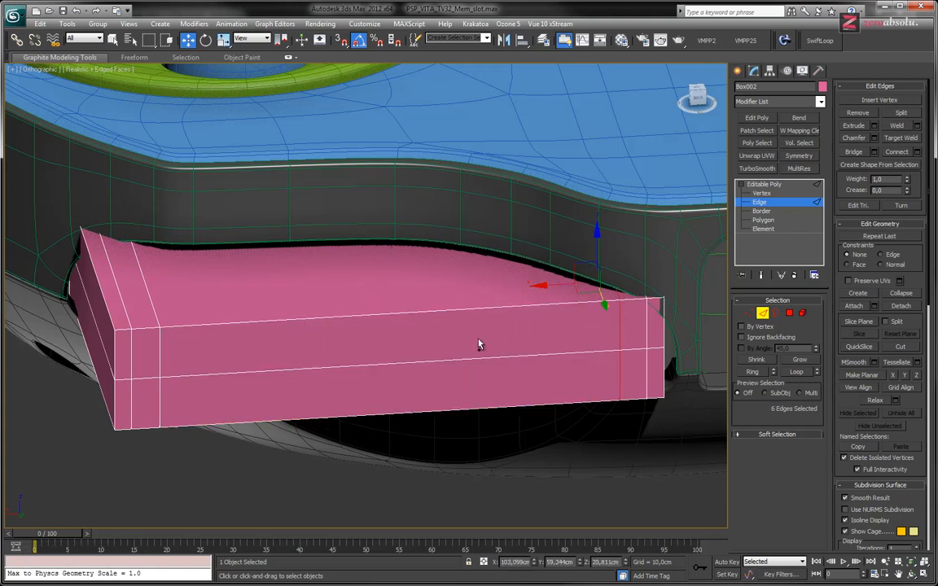
key("ctrl+z")
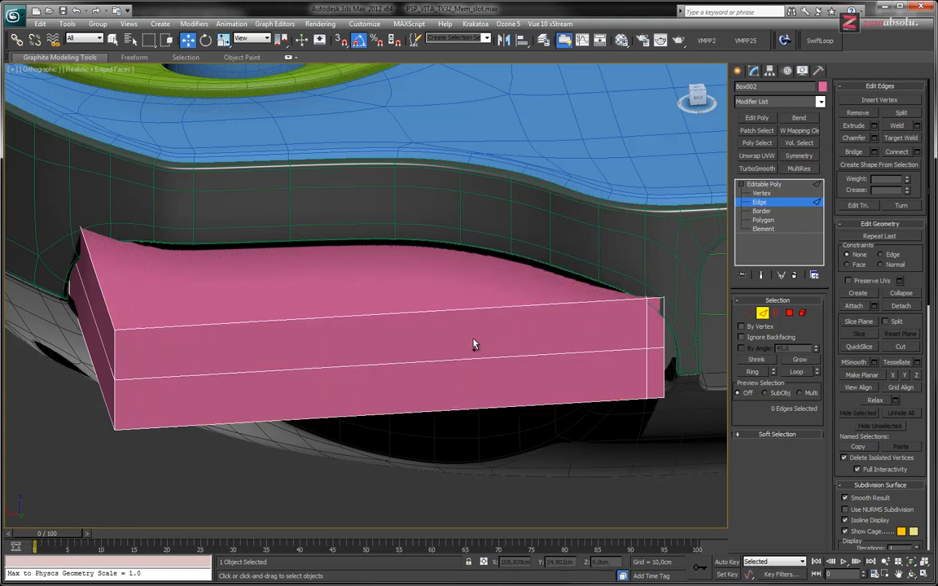
Connect the full ring of the box's long edges with 2 segments and a pinch of 91.
left_click(431, 315)
left_click(754, 373)
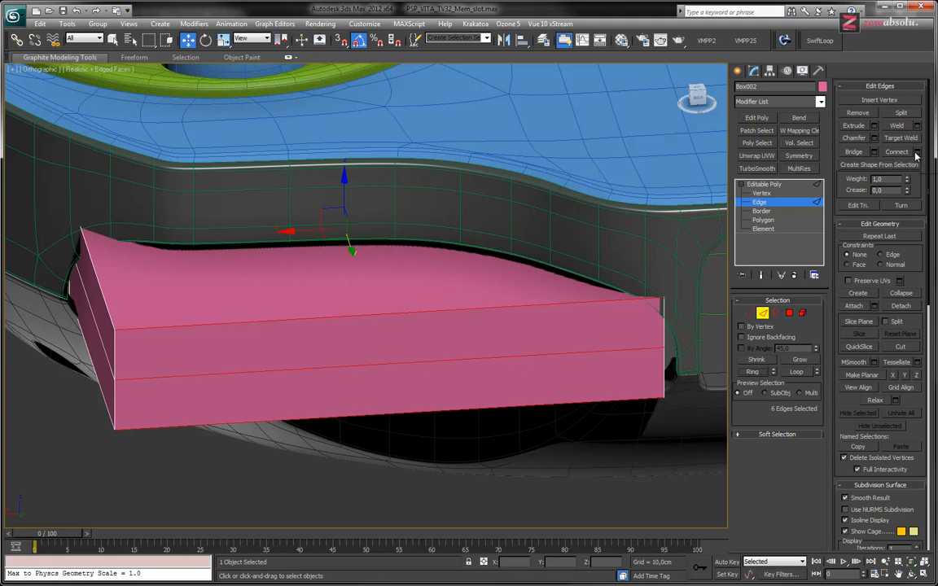
left_click(558, 285)
left_click_drag(557, 317, 555, 319)
type("0")
left_click(558, 298)
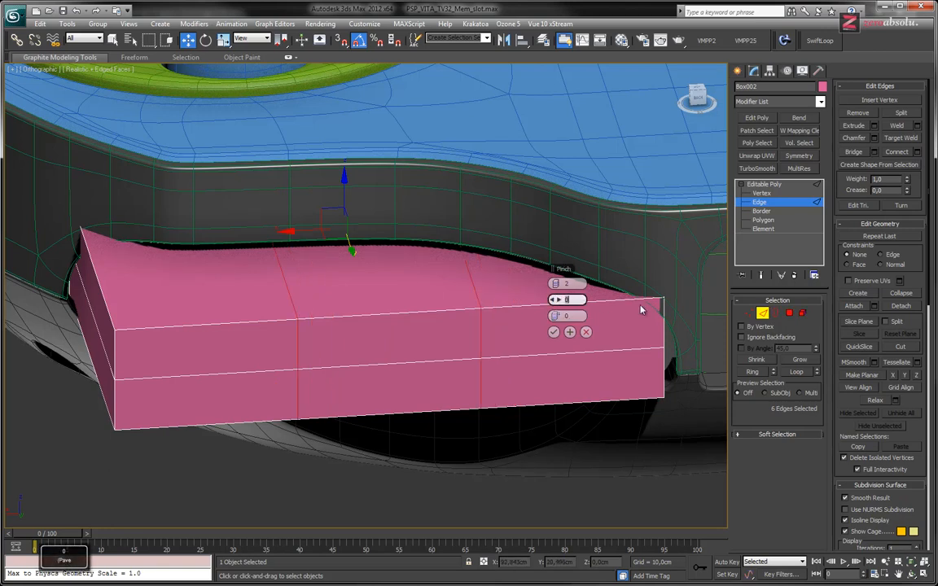
type("16")
key("Return")
left_click_drag(593, 300, 757, 306)
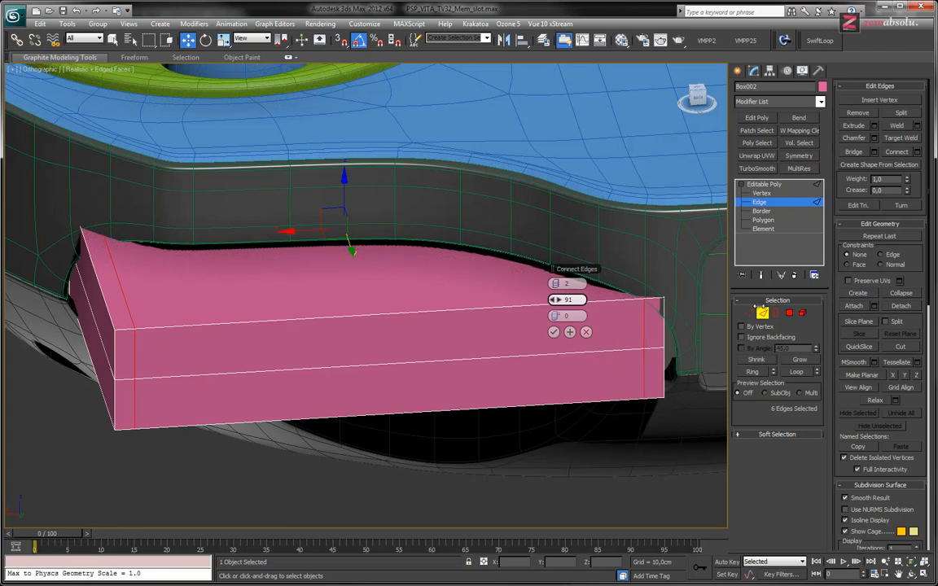
left_click(570, 333)
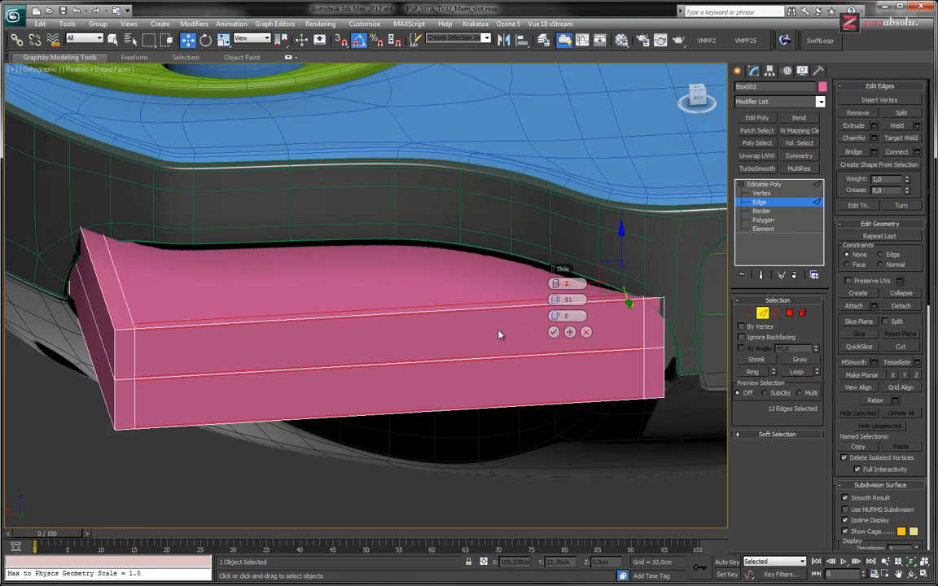
left_click(432, 312)
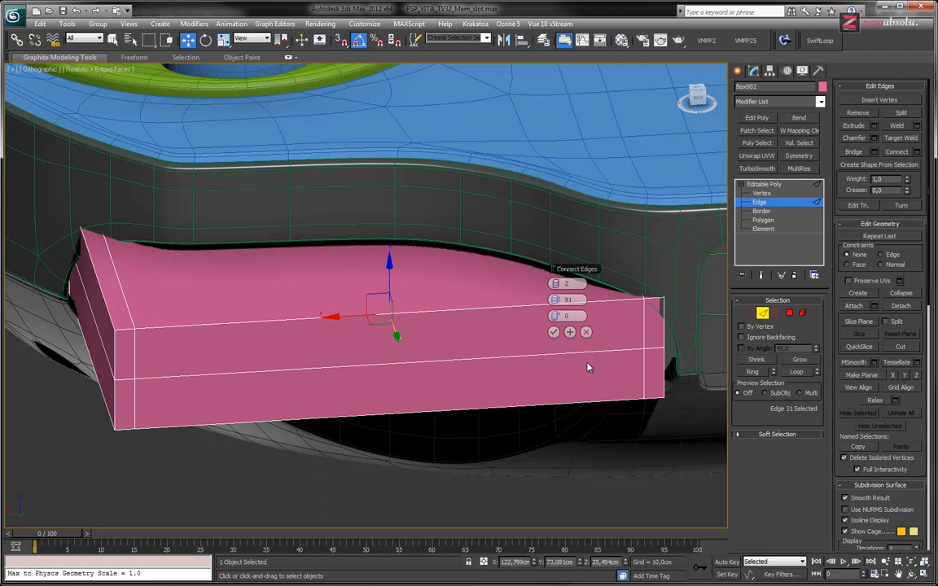
left_click(553, 331)
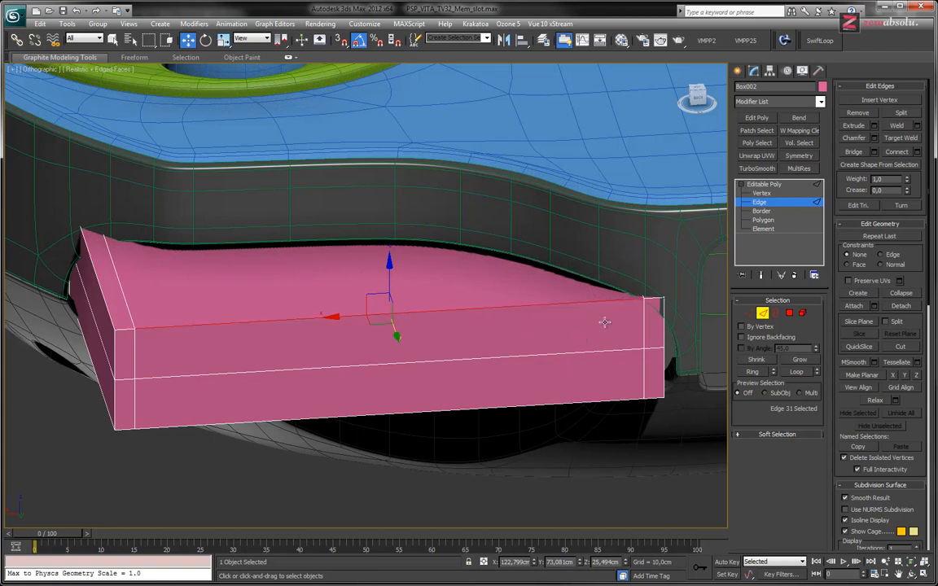
Connect the ring of long edges between the two end loops with 2 segments and a pinch of 87.
key("alt+l")
left_click(917, 151)
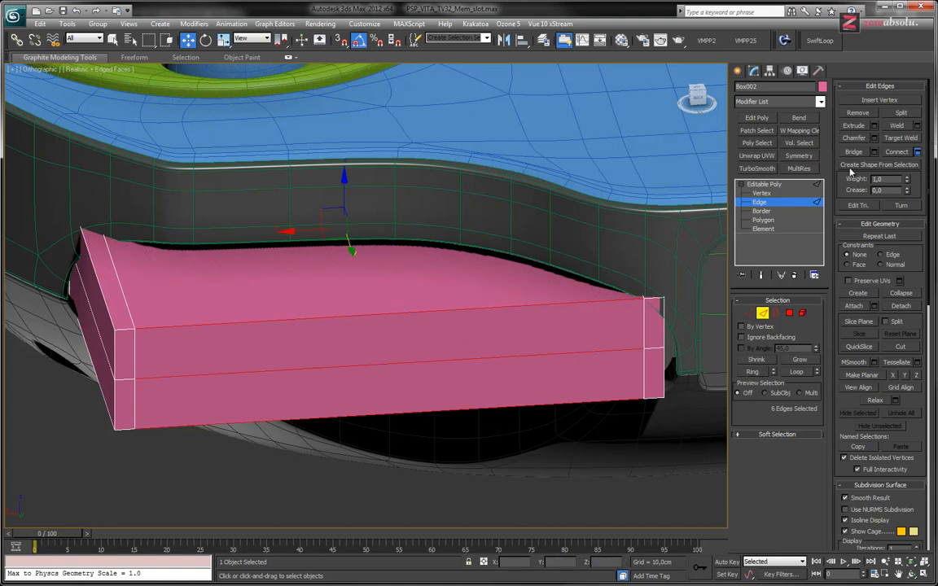
mouse_move(559, 299)
left_mouse_down()
mouse_move(527, 298)
mouse_move(543, 299)
left_mouse_up()
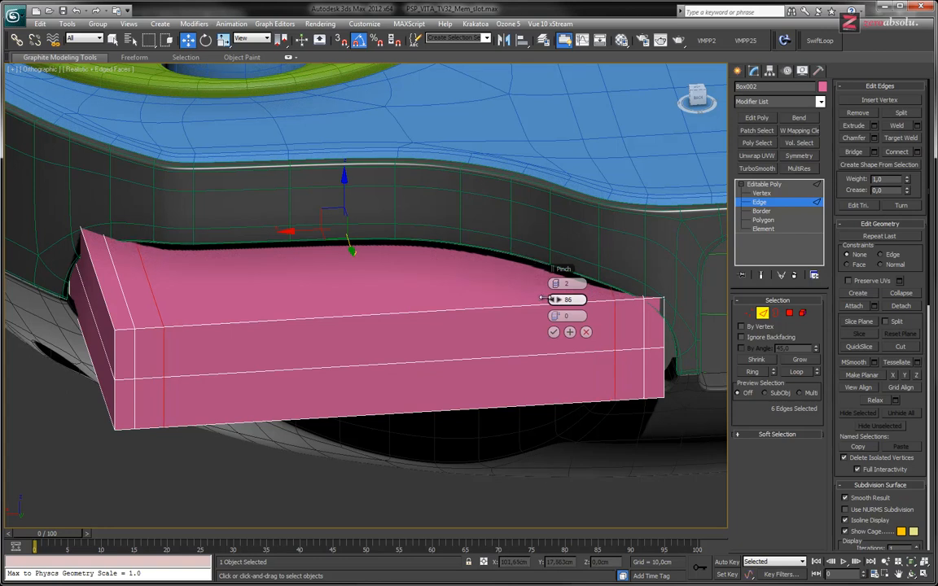
left_click_drag(543, 299, 543, 299)
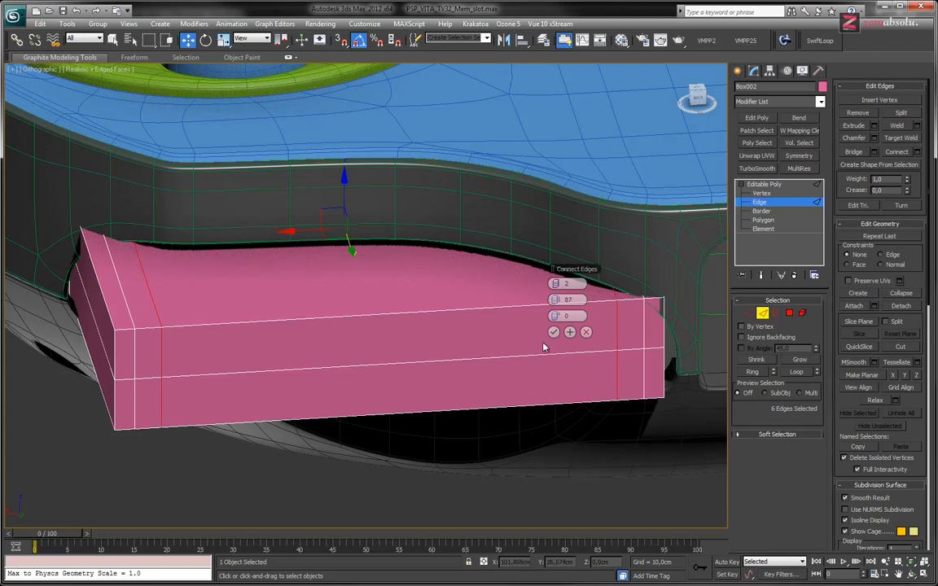
left_click(555, 332)
Connect the ring of long edges between the inner end loops with 5 segments, pinch 0 and slide 0.
left_click(432, 311)
left_click(797, 371)
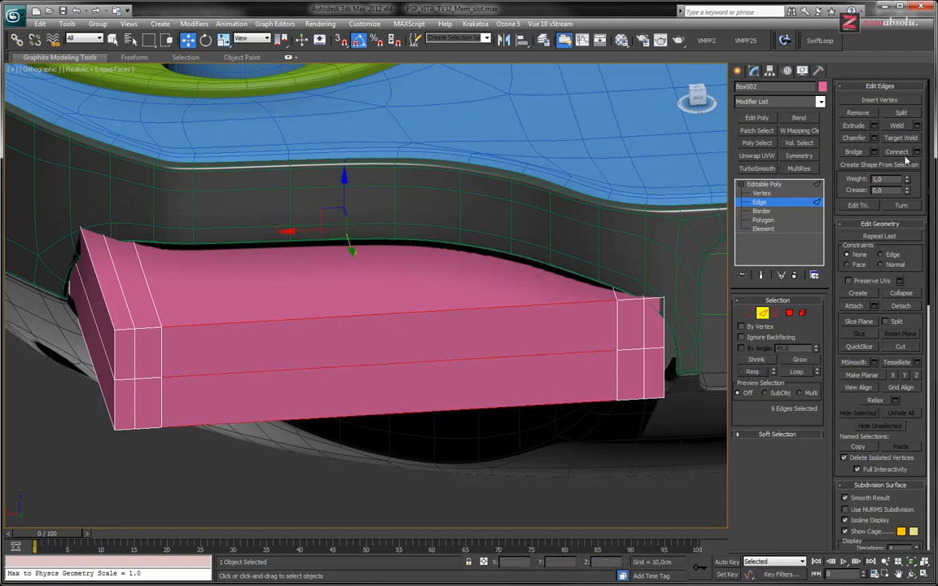
left_click_drag(576, 300, 561, 300)
type("0")
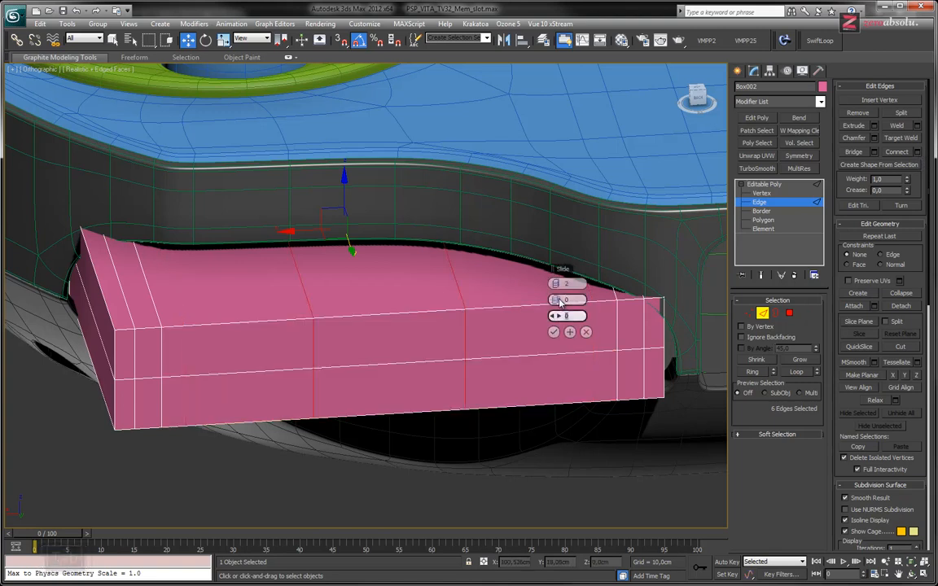
key("Tab")
left_click(561, 285)
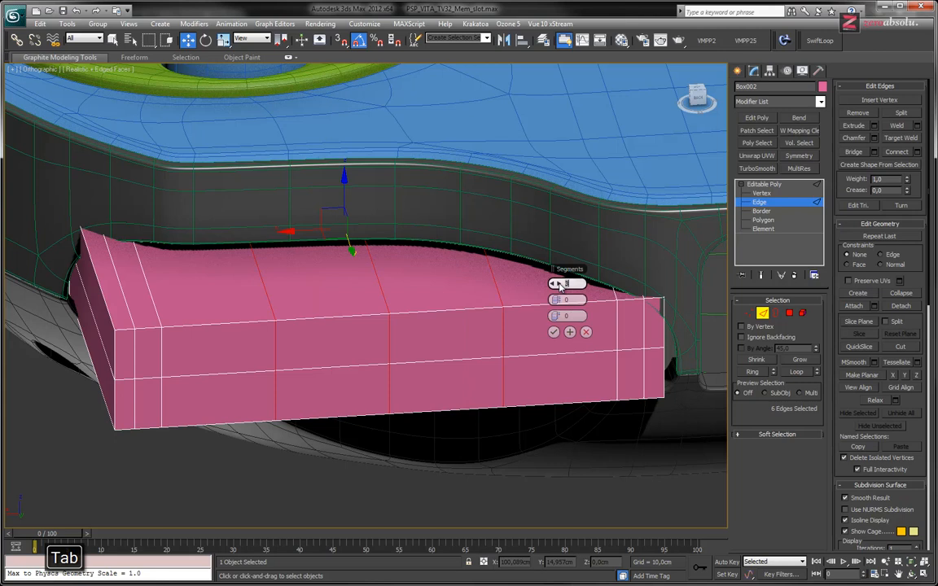
left_click(560, 285)
left_click(558, 284)
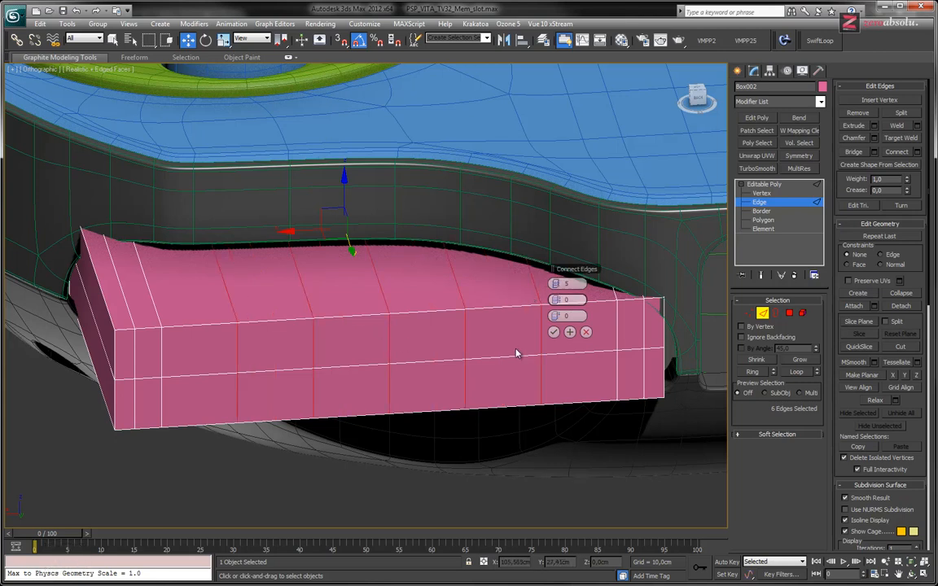
left_click(552, 332)
In the Back view, scale the outermost vertex columns at both ends of the box vertically inward to taper the ends.
middle_click_drag(451, 338, 370, 285, "alt")
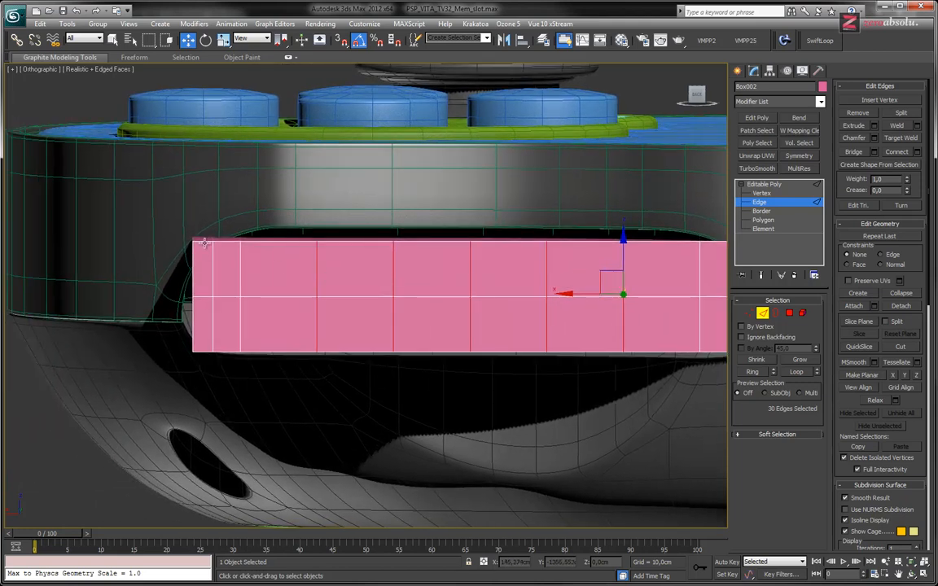
middle_click_drag(230, 344, 268, 305, "alt")
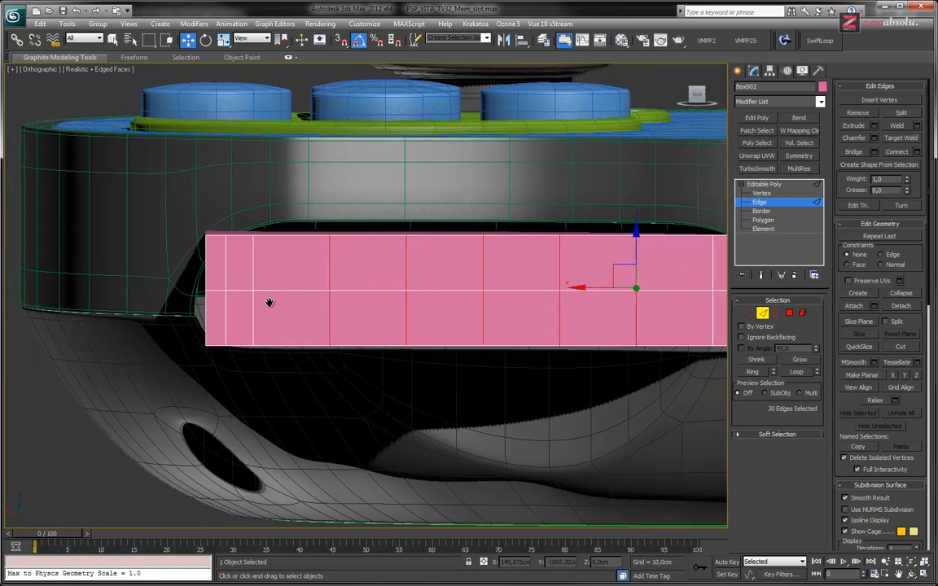
left_click(39, 68)
left_click(64, 156)
middle_click_drag(112, 283, 326, 280)
key("z")
middle_click_drag(256, 291, 623, 302)
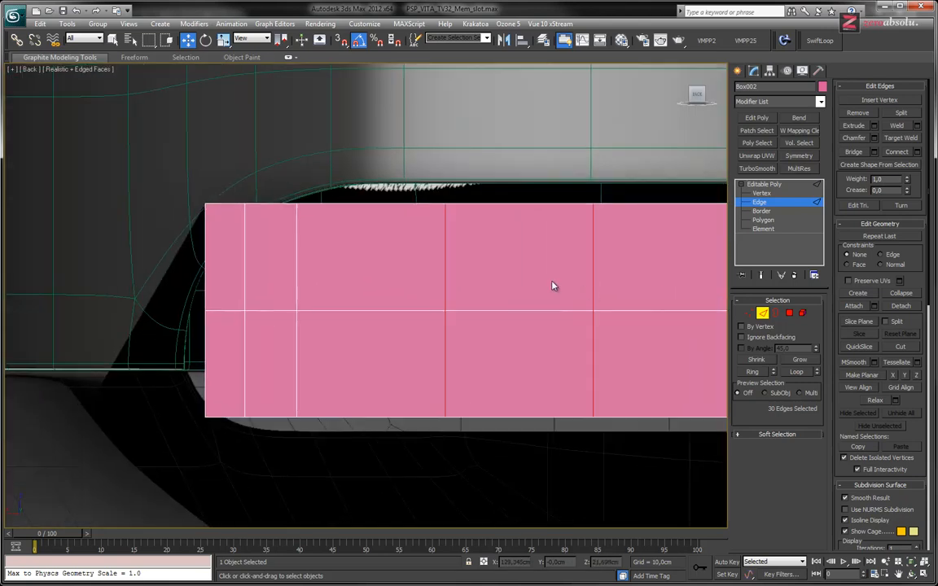
middle_click_drag(266, 268, 278, 257)
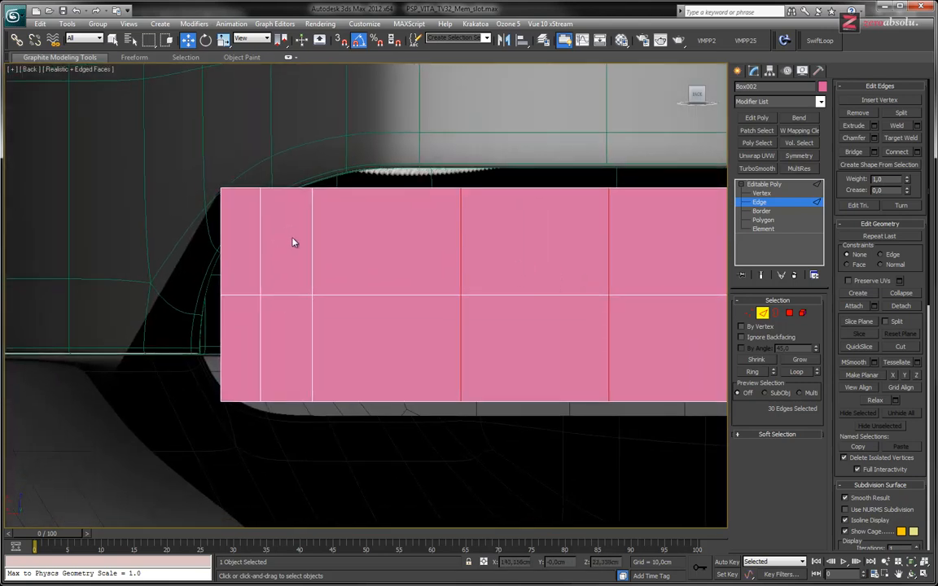
left_click(761, 193)
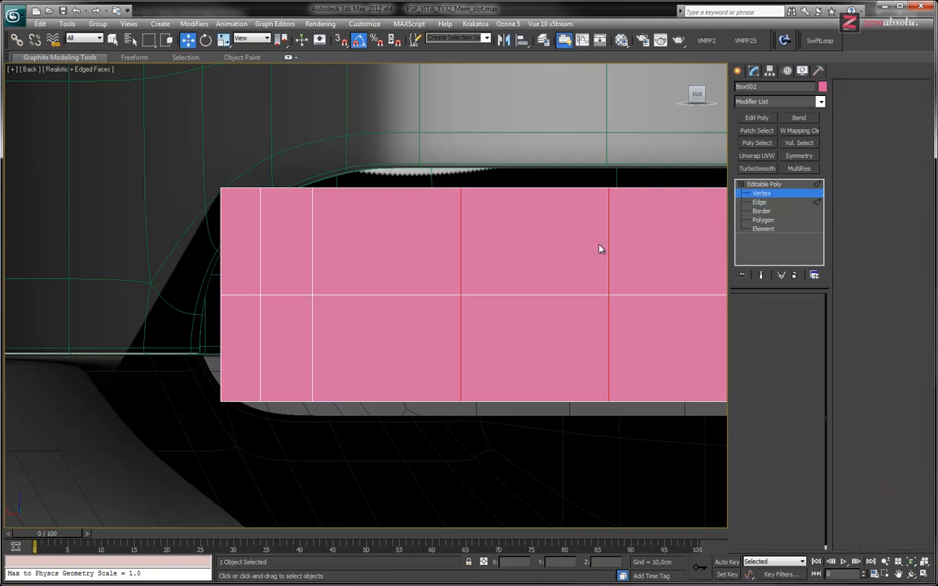
middle_click_drag(601, 246, 440, 247)
scroll(437, 253, "down", 4)
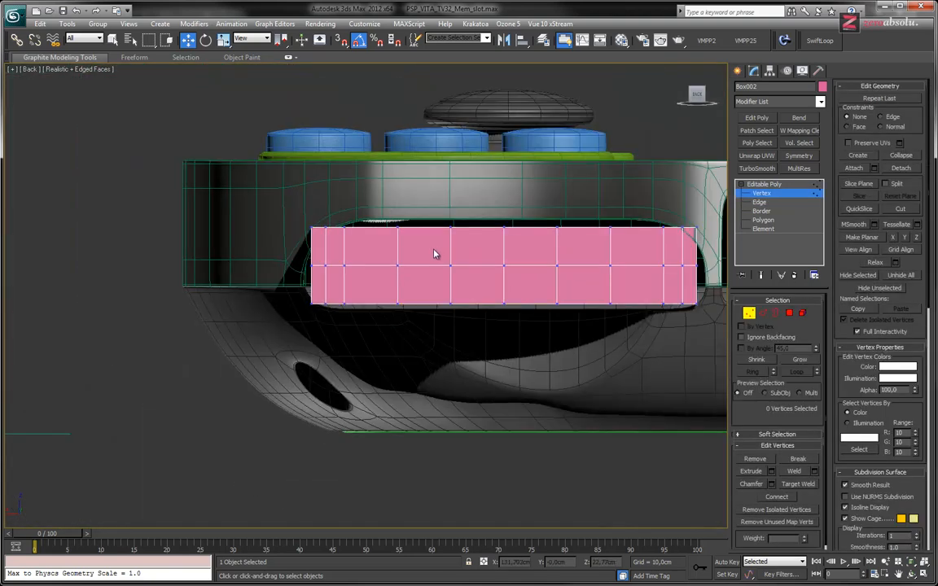
left_click_drag(319, 324, 320, 329)
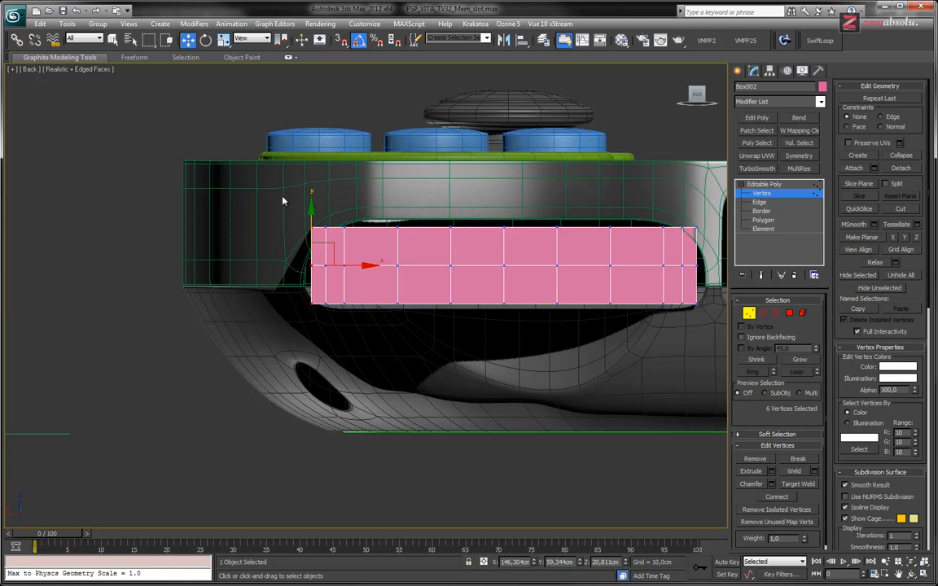
left_click_drag(314, 308, 319, 324)
middle_click_drag(548, 295, 429, 306)
left_click_drag(595, 225, 573, 332, "ctrl")
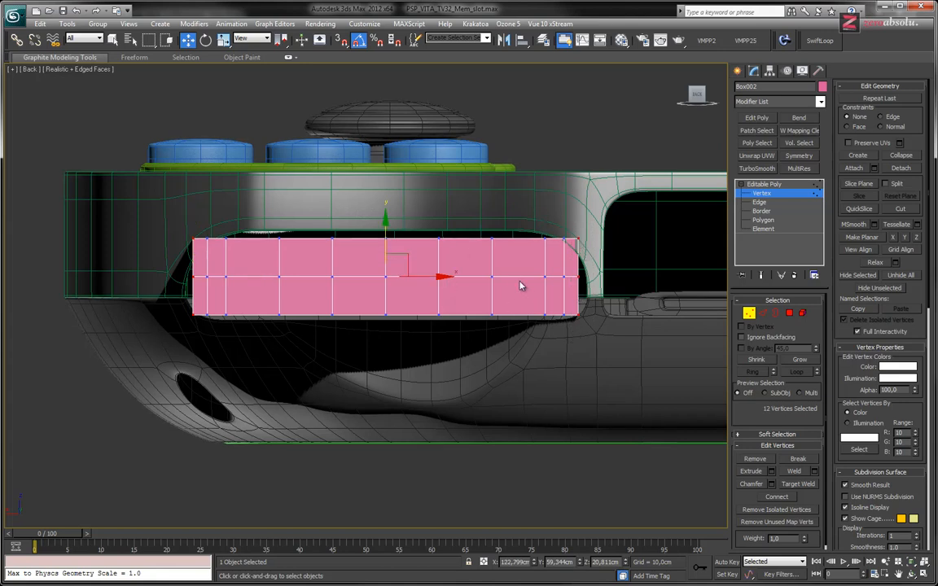
key("r")
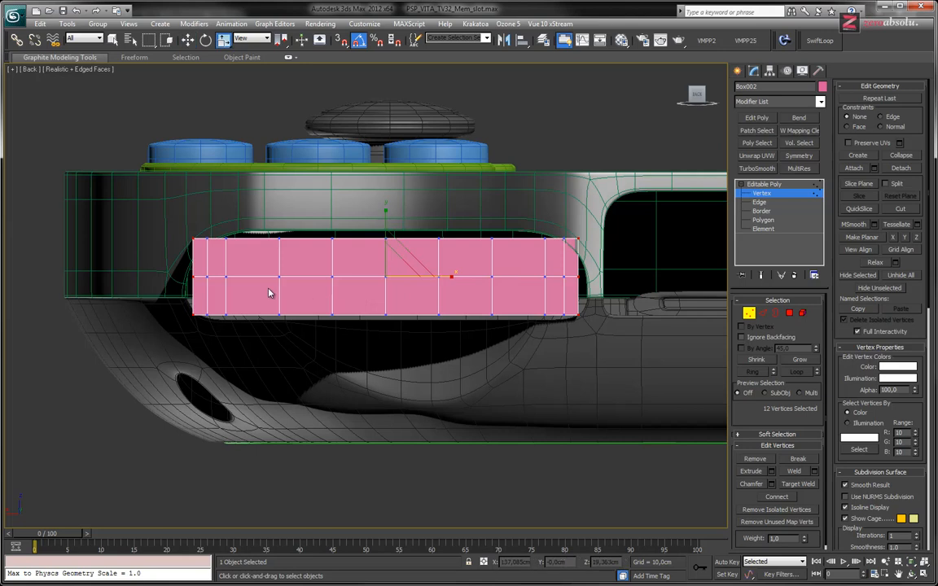
left_click_drag(385, 209, 392, 295)
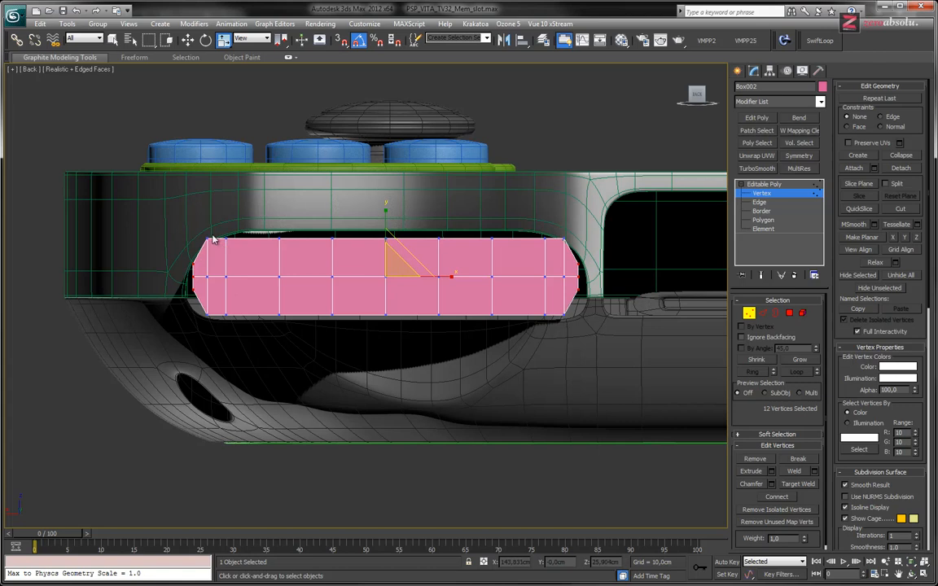
Scale the upper and lower vertices of the second column at each end vertically inward to round the corners.
left_click_drag(197, 223, 217, 254)
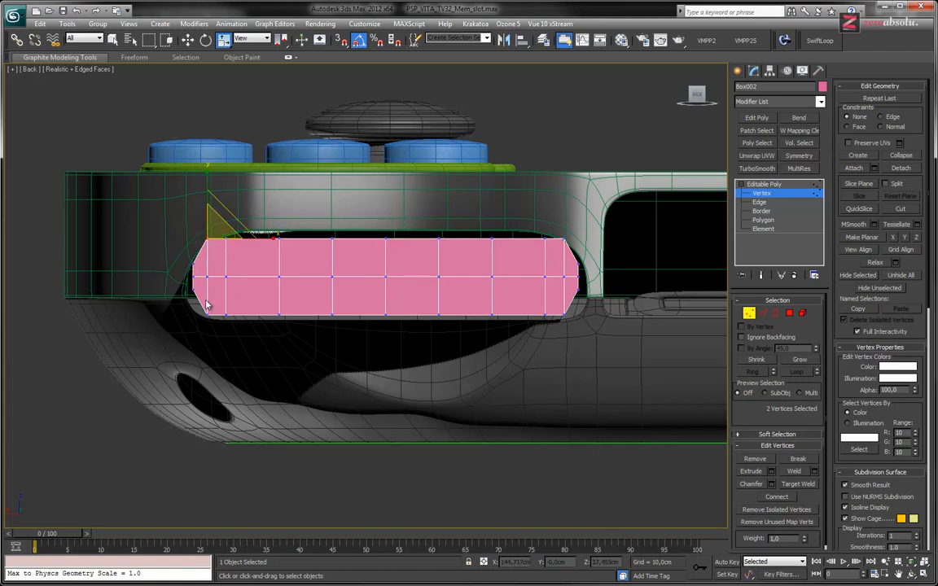
left_click_drag(197, 308, 217, 330, "ctrl")
left_click_drag(561, 234, 557, 311, "ctrl")
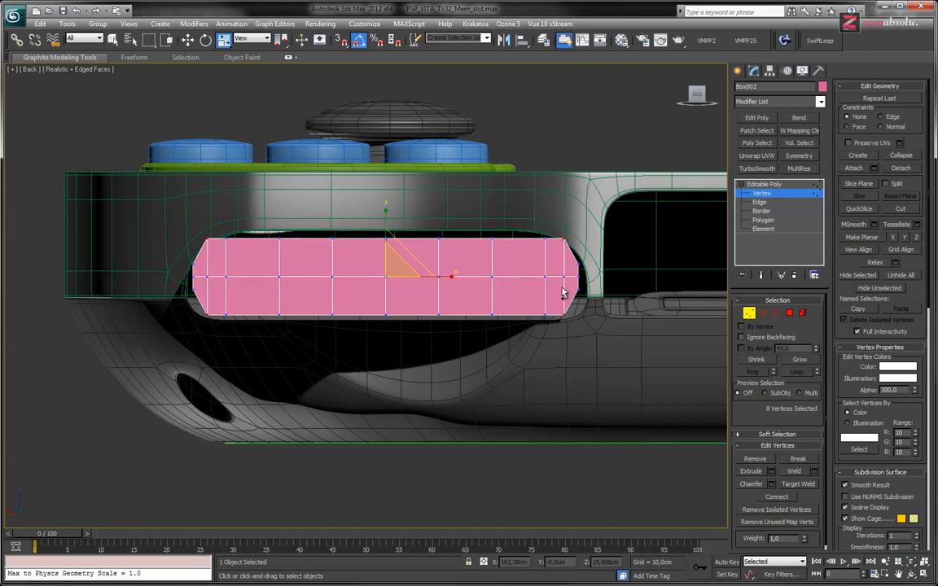
scroll(570, 278, "up", 4)
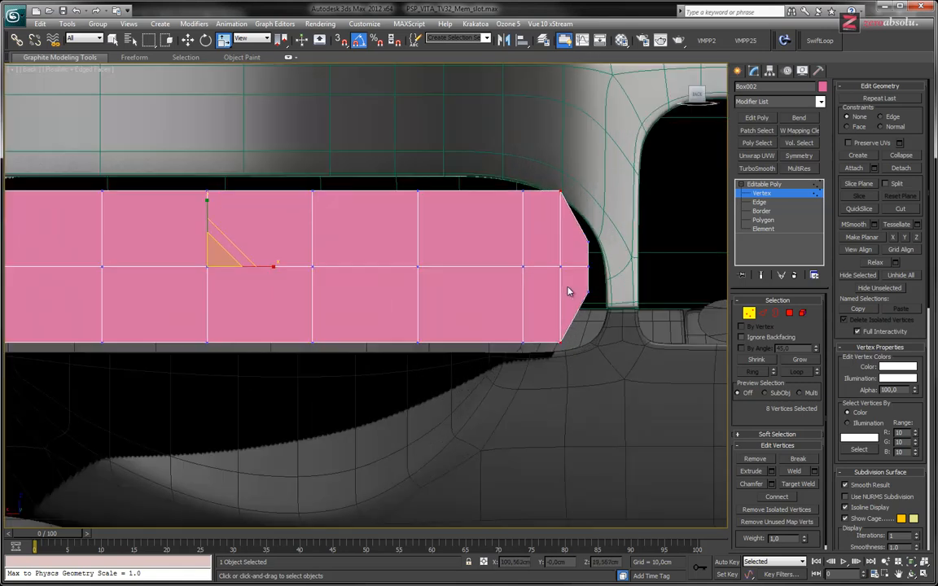
middle_click_drag(360, 282, 437, 282)
scroll(437, 283, "down", 2)
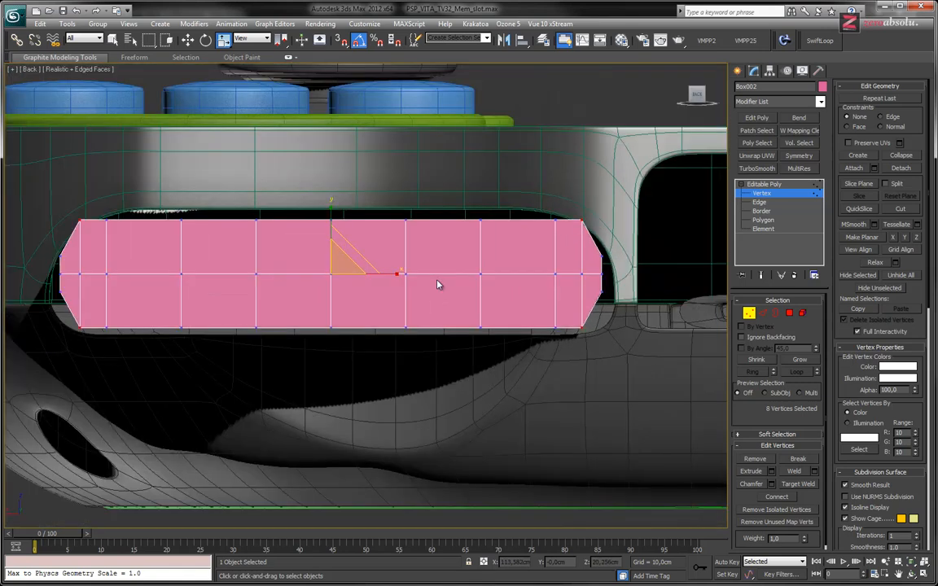
left_click_drag(330, 213, 332, 219)
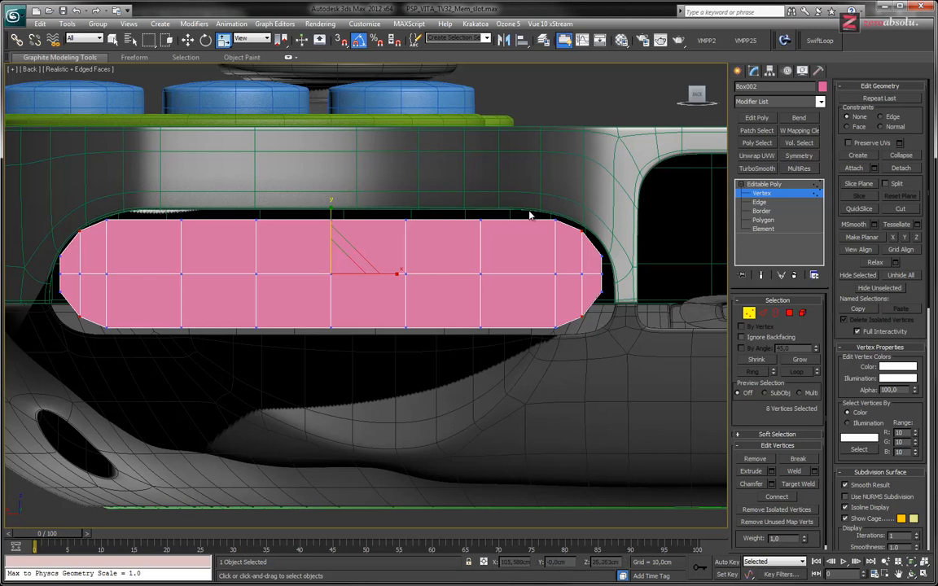
middle_click_drag(266, 236, 295, 234)
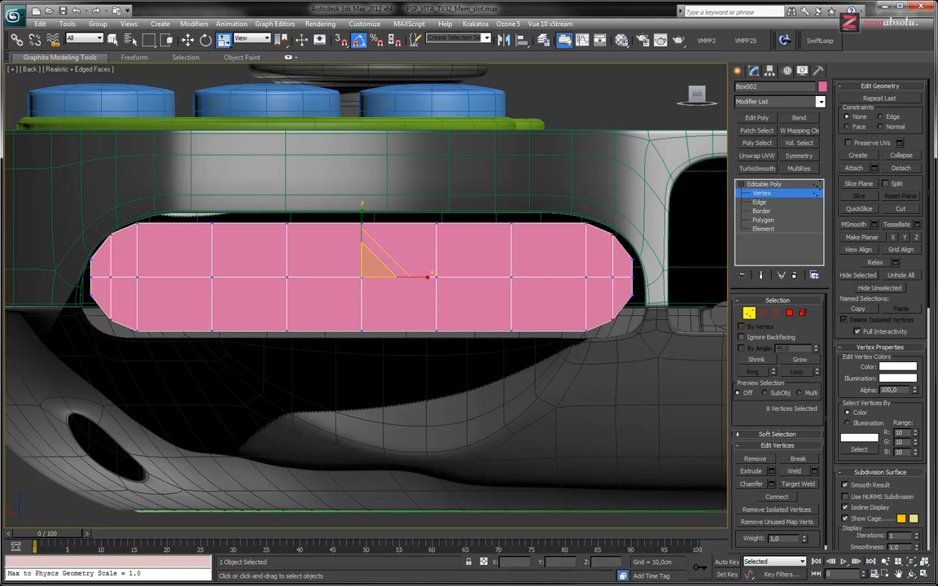
Switch to the Pale Moon browser and examine the shoulder button's shape in the under, front and top PS Vita reference images.
key("alt+Tab")
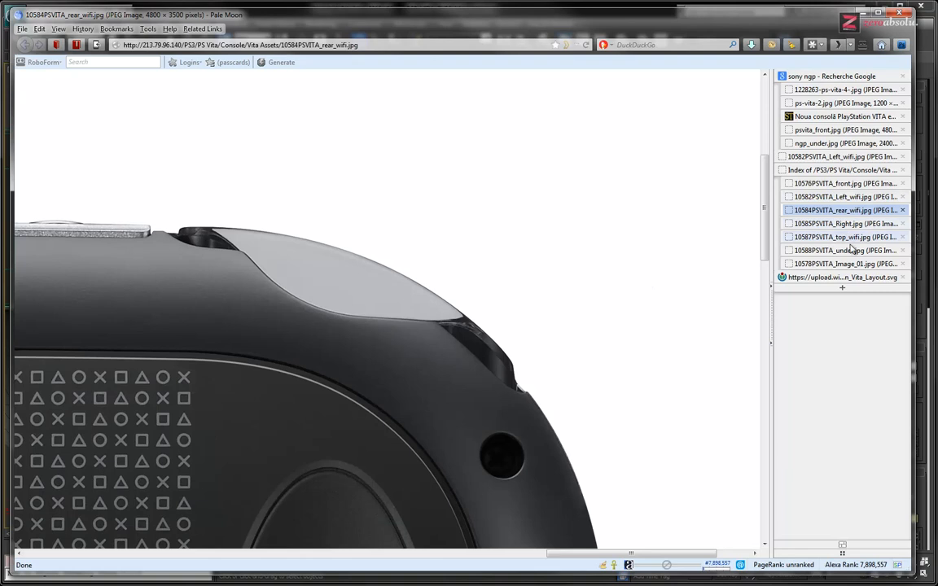
left_click(849, 250)
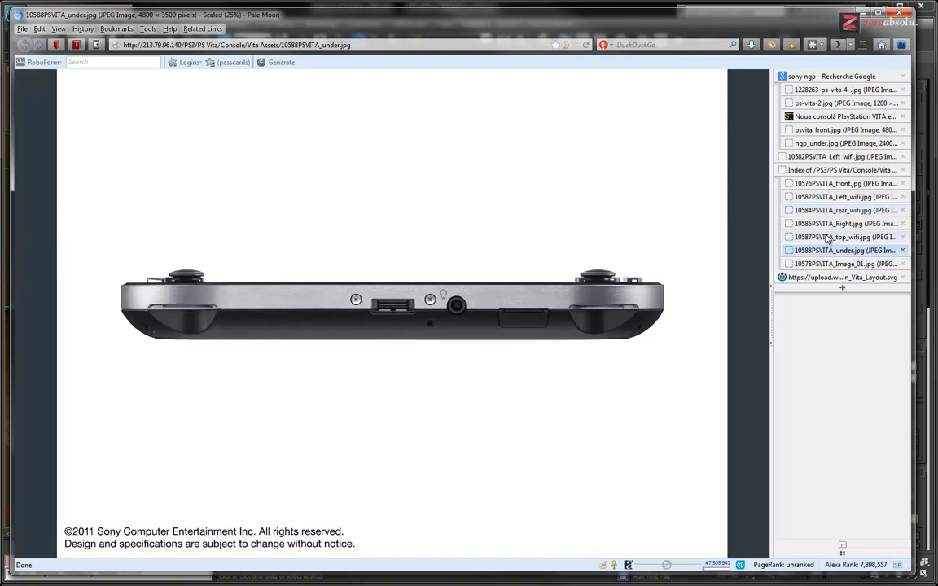
left_click(851, 185)
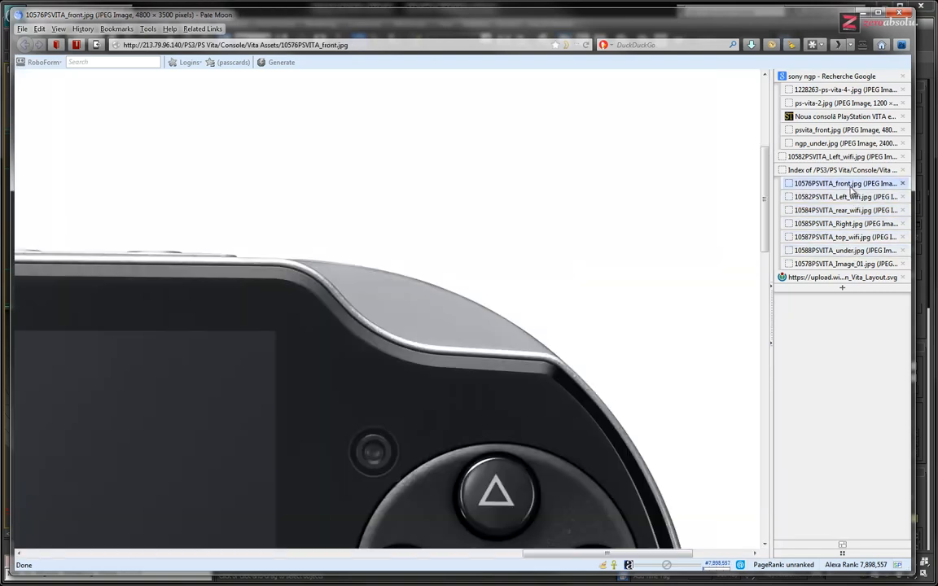
left_click(852, 237)
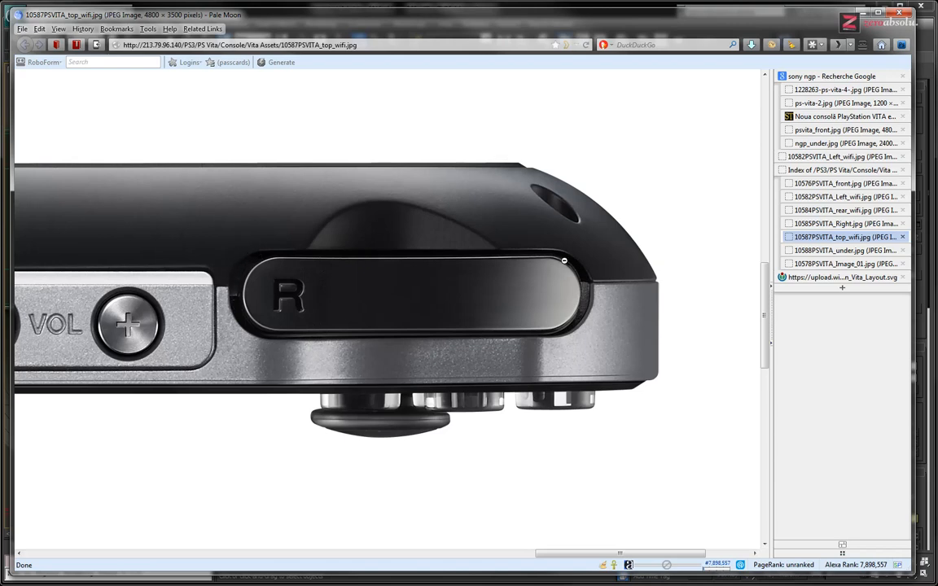
left_click(934, 265)
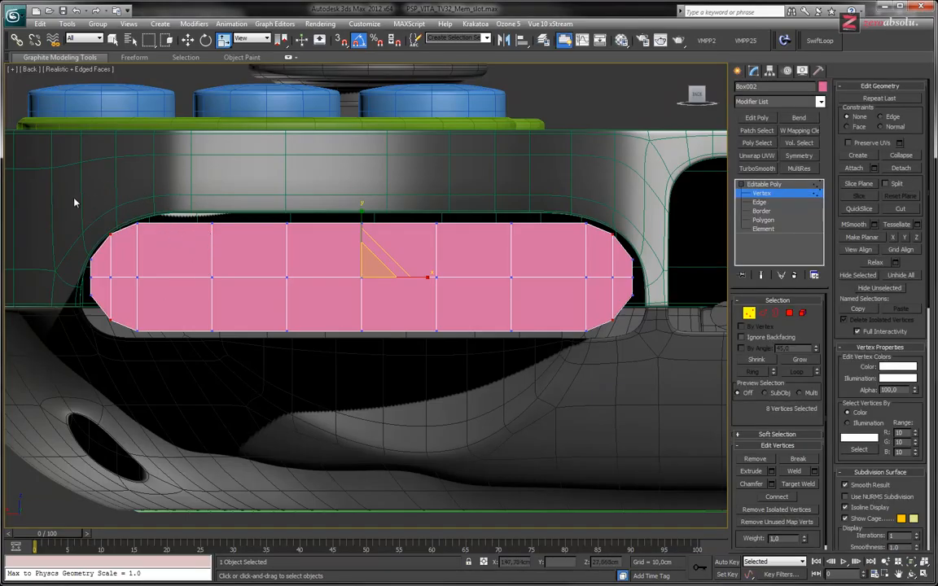
Scale all the button's vertices slightly narrower horizontally and move them to centre the button in the shell's opening.
left_click_drag(388, 353, 700, 384)
left_click_drag(419, 278, 419, 279)
key("w")
left_click_drag(381, 258, 386, 260)
left_click(476, 276)
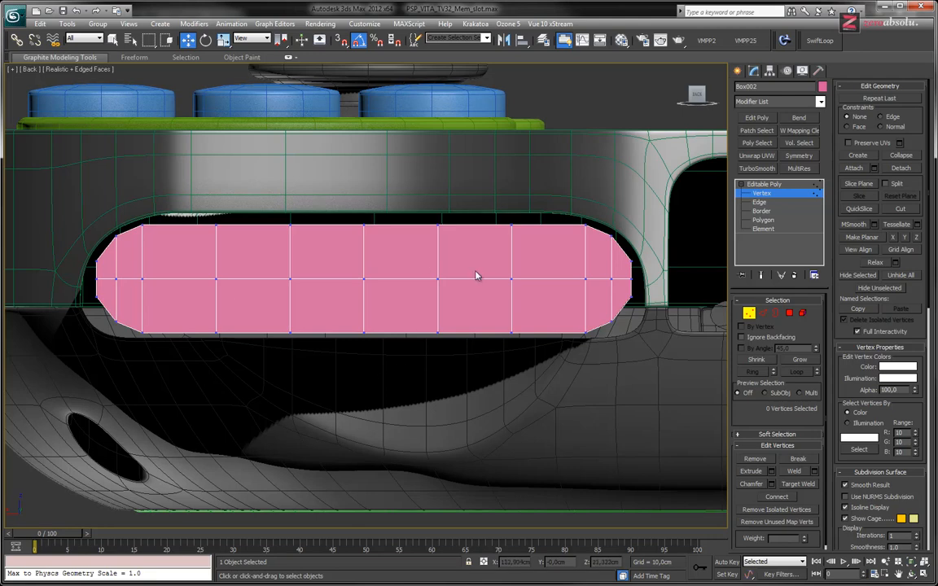
Show the button and the surrounding shell corner from the Top view in wireframe.
middle_click_drag(360, 262, 565, 377, "alt")
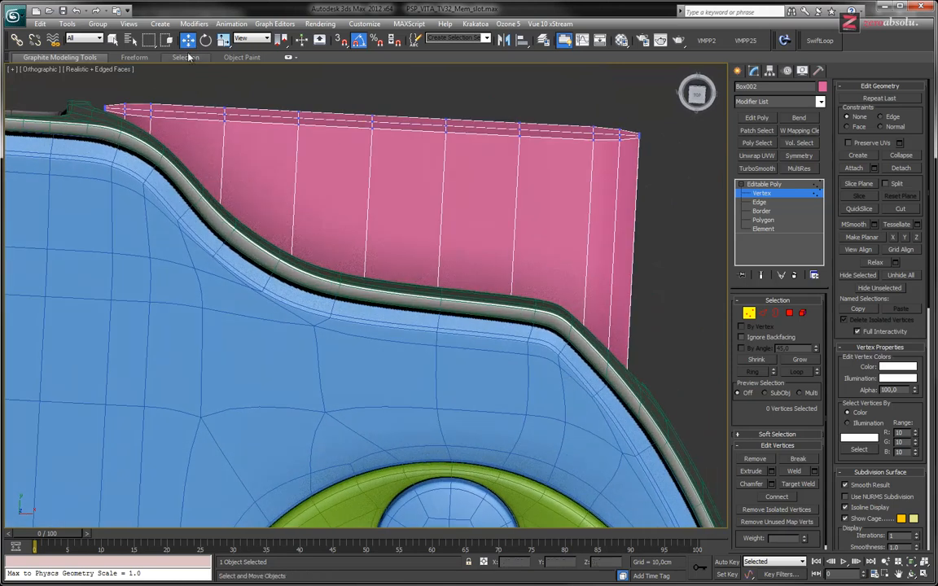
key("t")
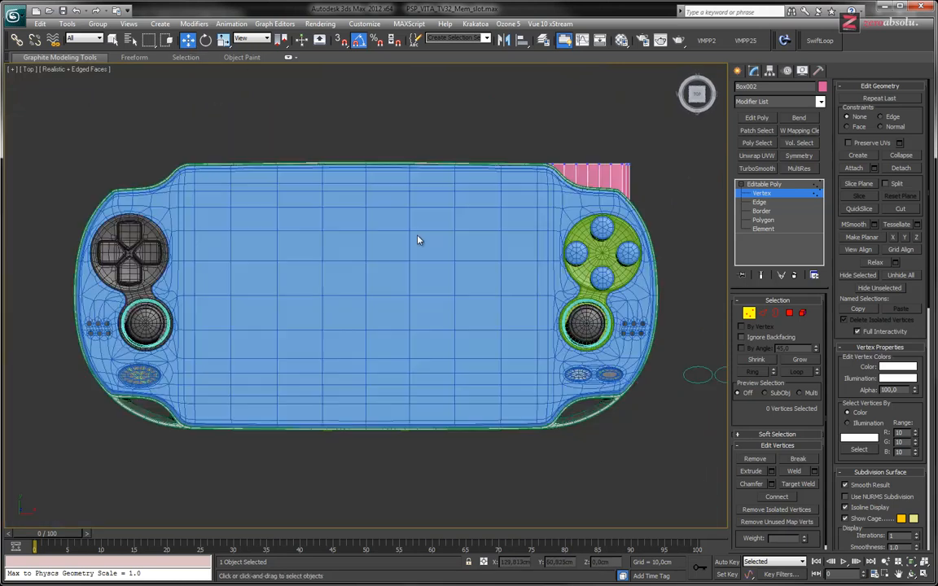
scroll(373, 253, "up", 5)
scroll(358, 193, "up", 3)
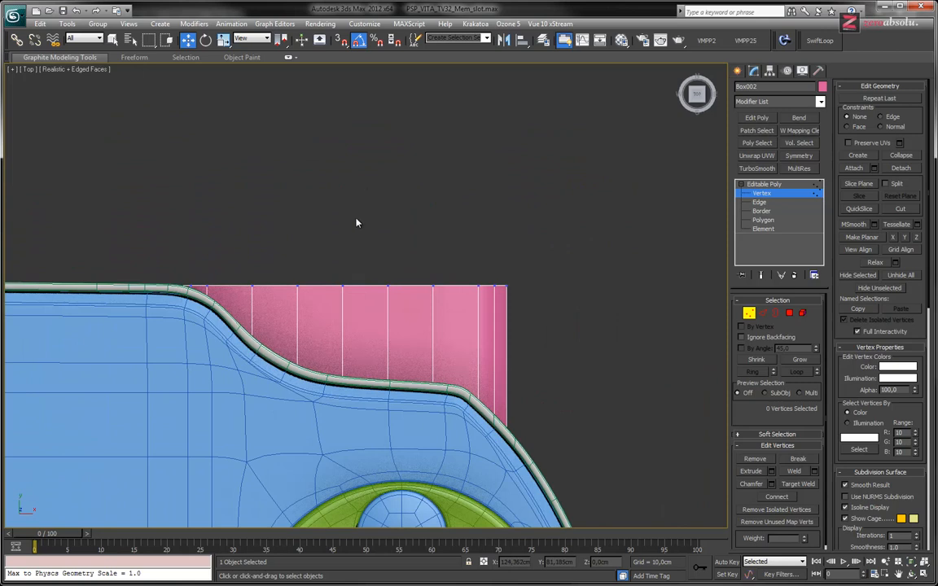
middle_click_drag(356, 220, 362, 153)
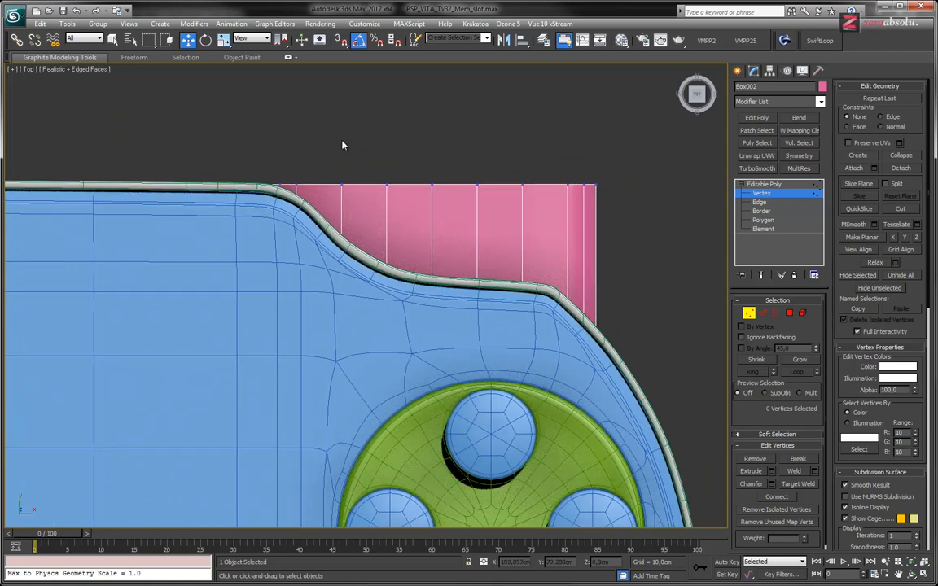
key("F3")
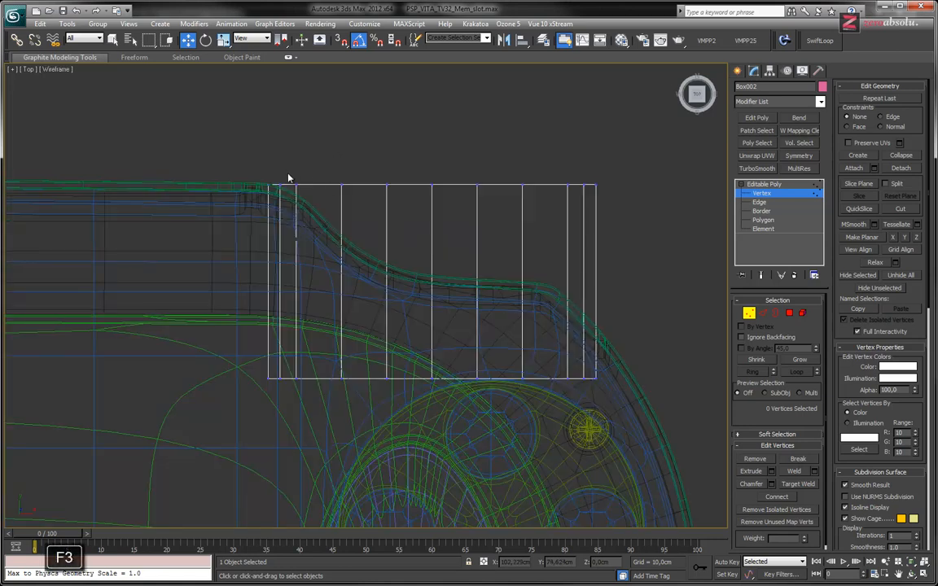
Try to shift the vertex columns at the button's outer end stepwise along Y to follow the shell's curve.
left_click_drag(291, 173, 645, 446)
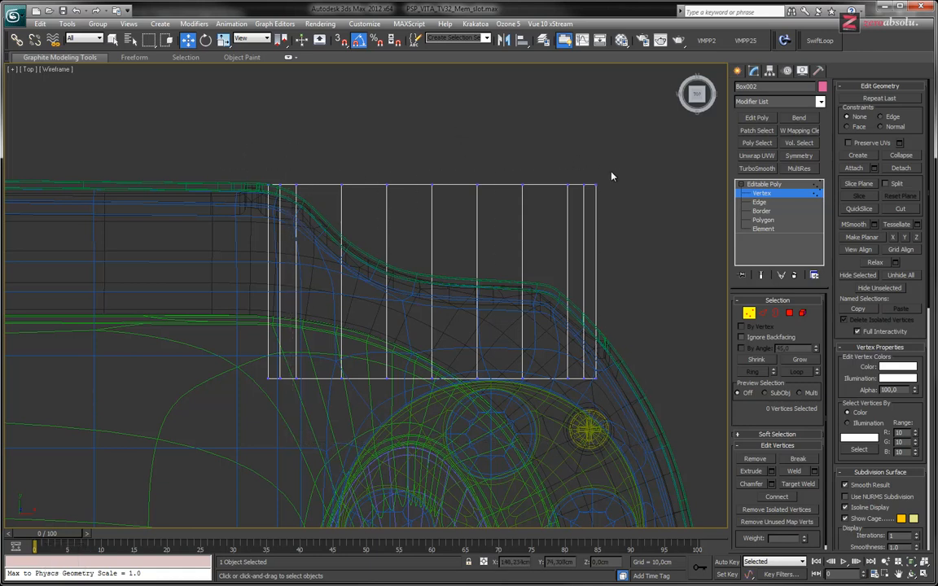
left_click_drag(661, 306, 506, 165)
left_click_drag(610, 329, 626, 419)
left_click_drag(498, 155, 631, 420)
left_click_drag(566, 226, 568, 315)
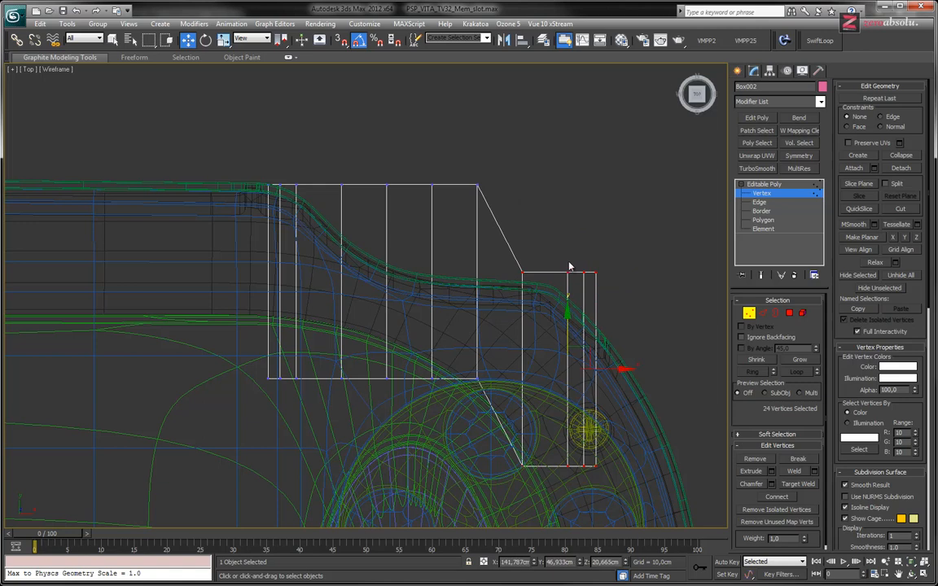
left_click_drag(557, 256, 630, 498)
left_click_drag(583, 325, 583, 338)
left_click_drag(577, 274, 623, 497)
left_click_drag(591, 348, 590, 357)
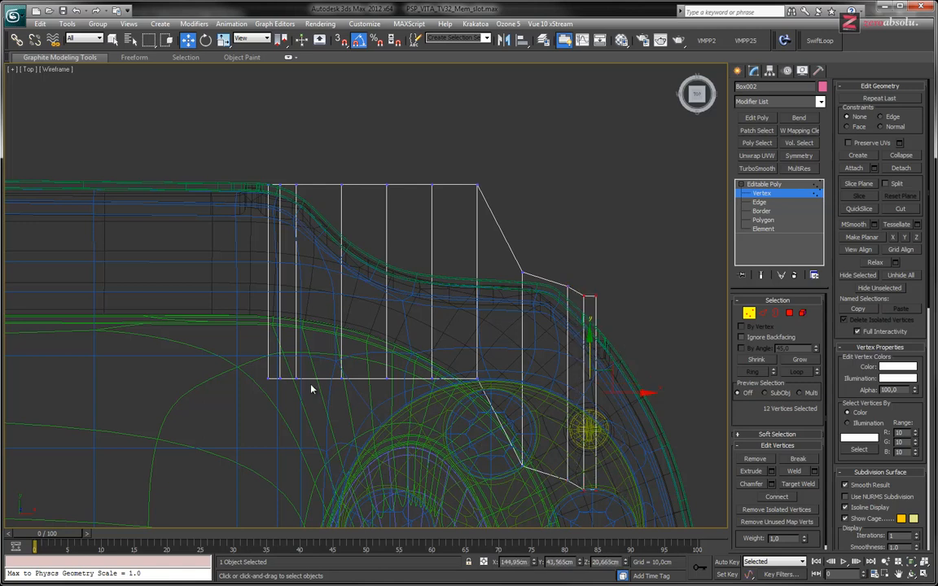
Undo the stepwise Y moves of the outer-end vertex columns.
key("ctrl+z")
key("ctrl+z")
key("ctrl+z")
key("ctrl+z")
key("ctrl+z")
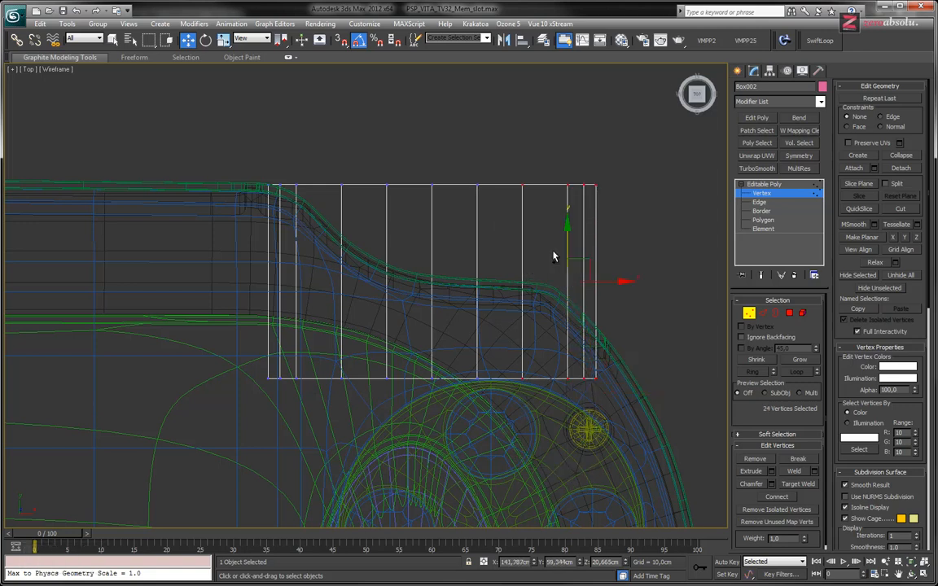
Move the outer-face vertices of the button's three end columns down along Y, placing the outermost column on the shell's outline.
left_click_drag(642, 434, 639, 431)
left_click_drag(434, 331, 434, 370)
left_click_drag(561, 176, 604, 195)
left_click_drag(585, 146, 604, 307)
left_click_drag(597, 262, 598, 290)
scroll(598, 288, "up", 5)
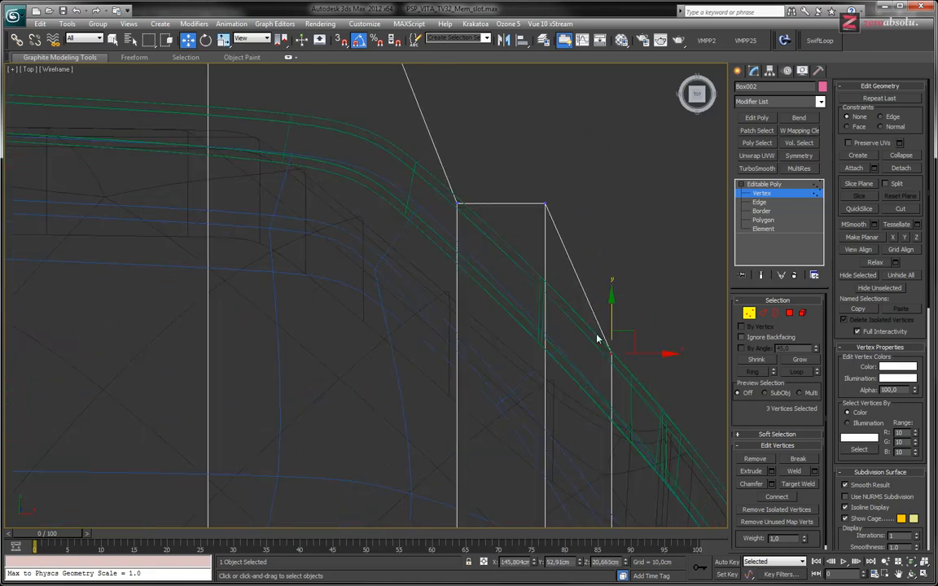
left_click_drag(611, 321, 611, 320)
Lower the outer-face vertices of the second and third columns from the button's outer end onto the shell's curved outline.
left_click_drag(542, 175, 583, 250)
left_click_drag(546, 162, 546, 240)
middle_click_drag(476, 185, 560, 283)
left_click_drag(560, 283, 528, 341)
left_click_drag(541, 265, 542, 259)
middle_click_drag(487, 213, 517, 260)
scroll(517, 260, "down", 8)
Select the fourth column's outer-face vertices and show the button in Top wireframe view over the console's front reference image.
left_click_drag(494, 120, 456, 157)
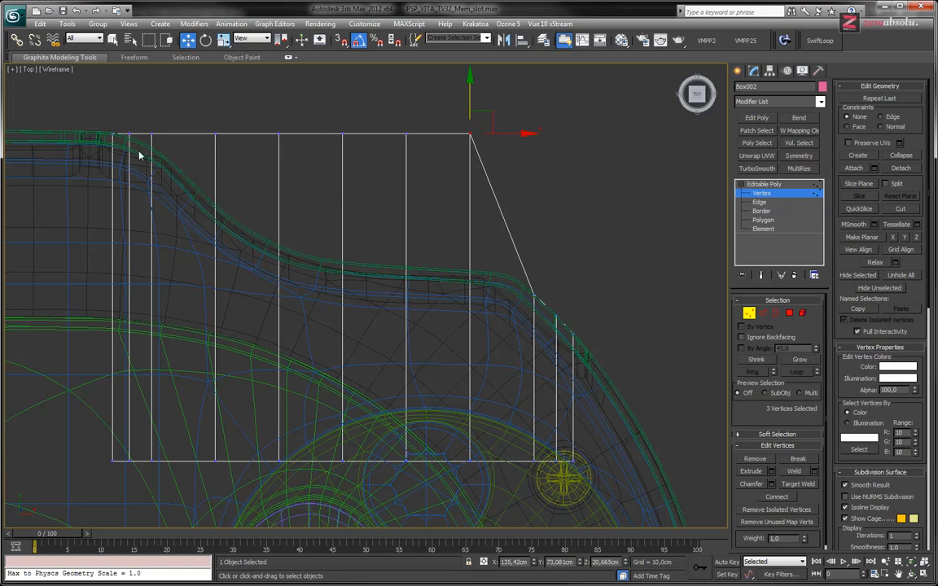
middle_click_drag(419, 181, 490, 201)
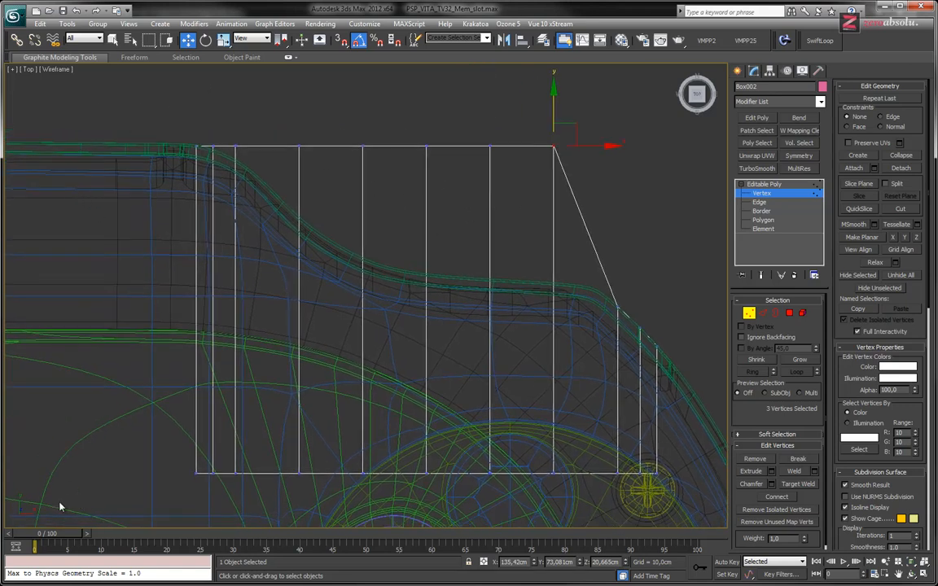
key("alt+w")
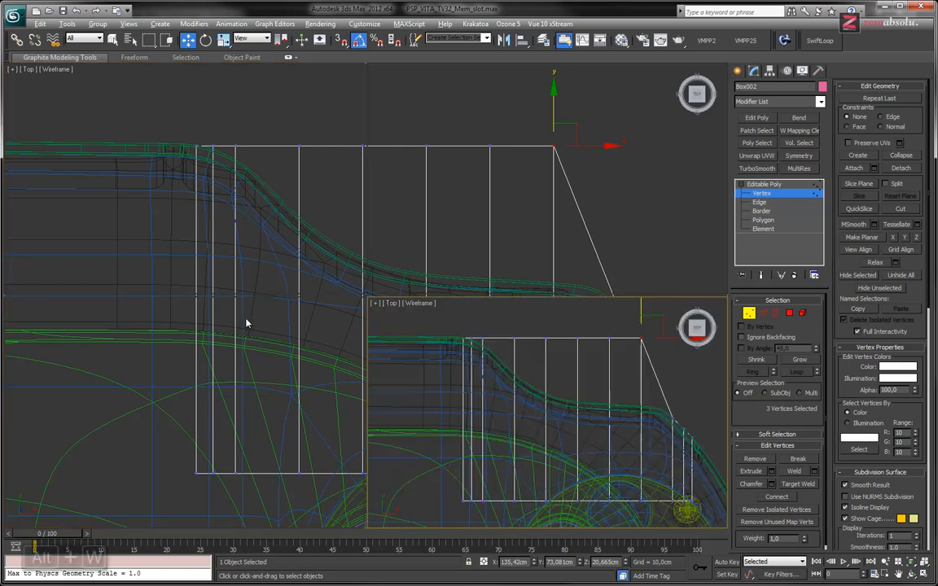
middle_click(216, 211)
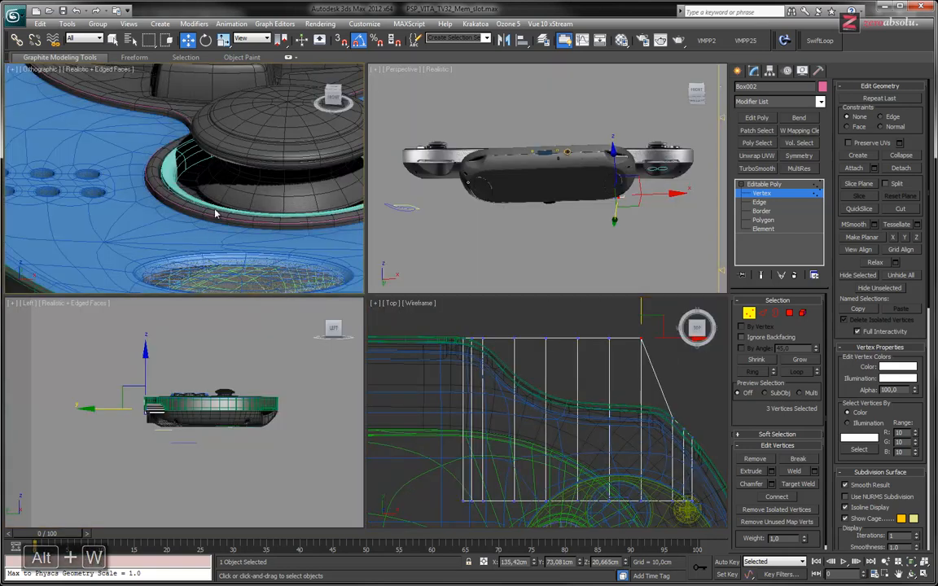
key("alt+w")
middle_click_drag(585, 250, 415, 286)
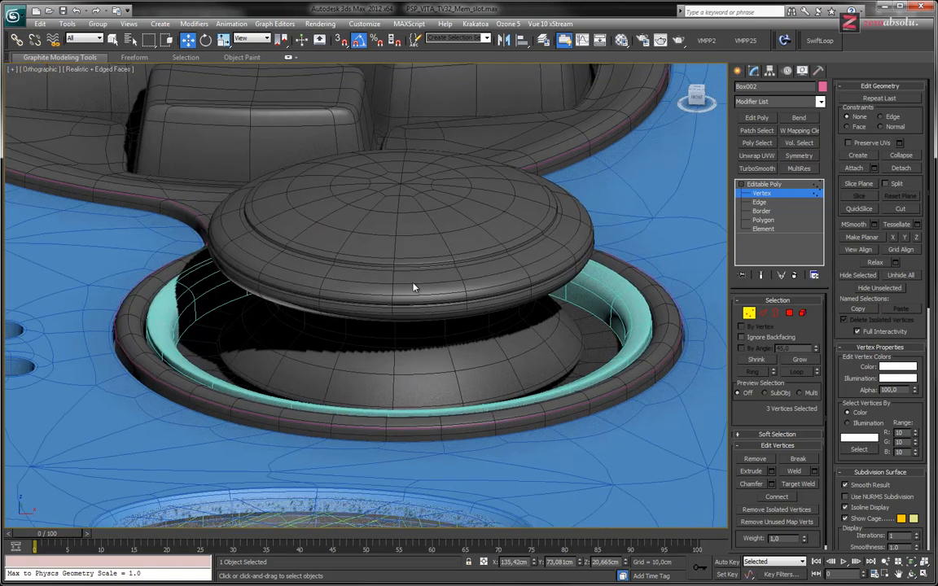
scroll(414, 277, "down", 8)
middle_click_drag(545, 267, 294, 274)
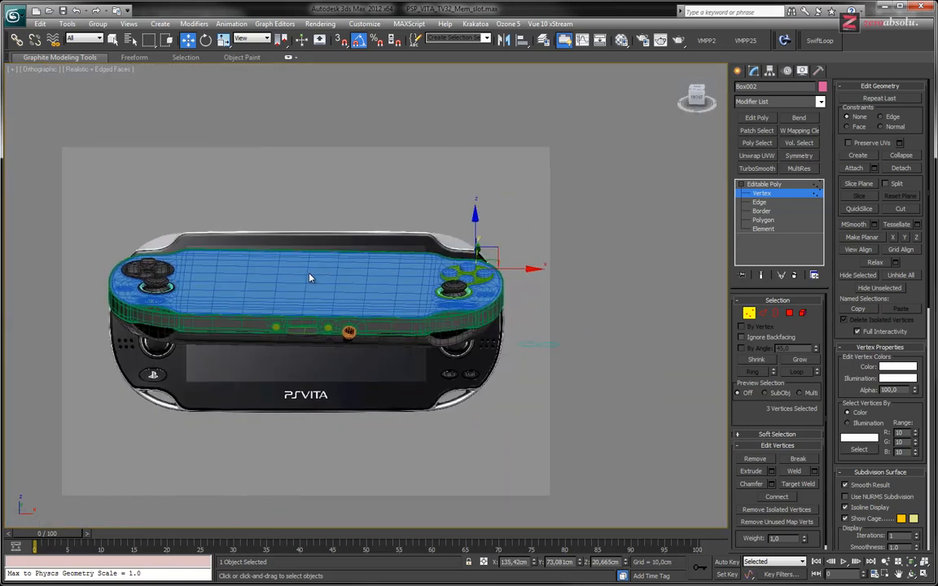
key("t")
middle_click_drag(513, 215, 496, 262)
scroll(383, 259, "up", 5)
key("F3")
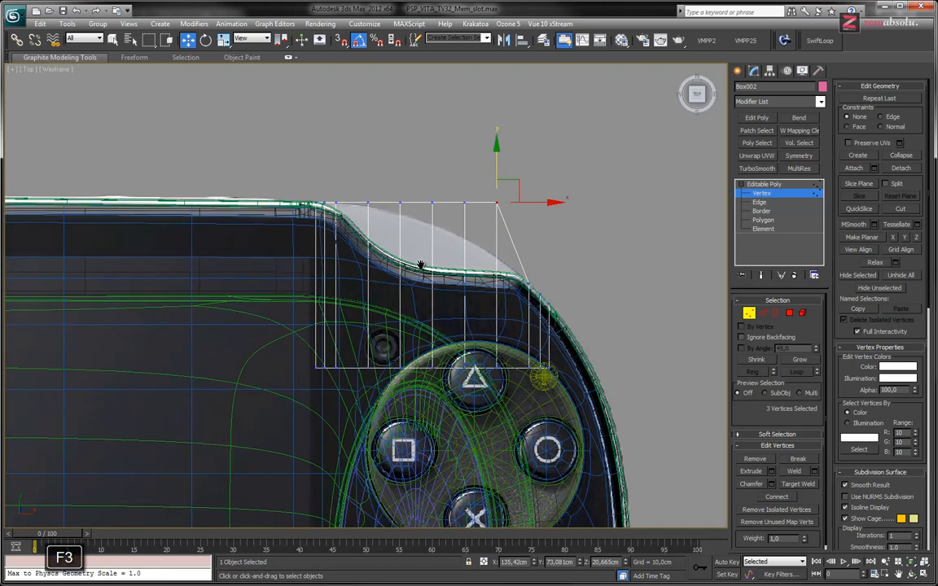
scroll(388, 253, "up", 3)
middle_click_drag(393, 256, 474, 243)
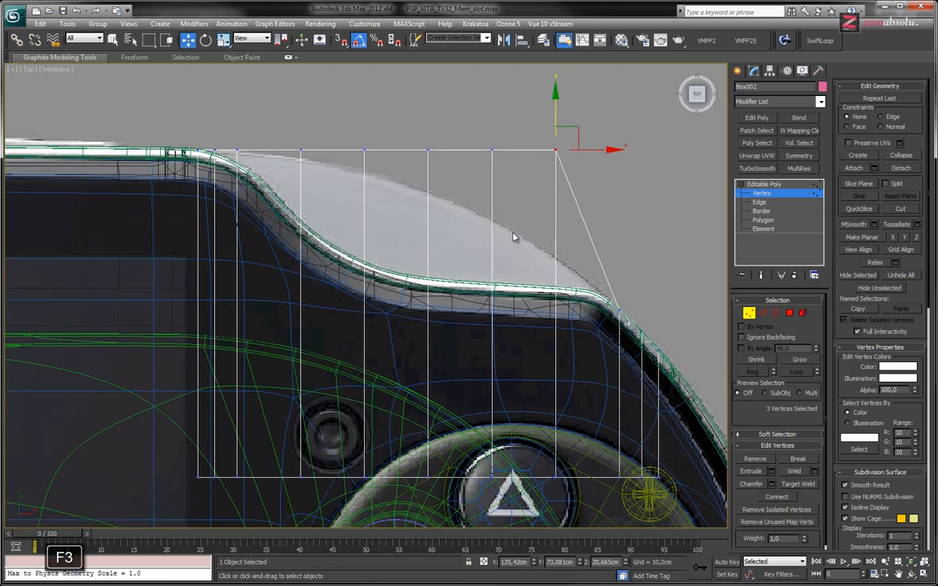
Lower the outer-face vertices of the next four columns along Y to match the shoulder button's curve in the reference image.
left_click_drag(555, 104, 553, 213)
left_click_drag(471, 123, 493, 191)
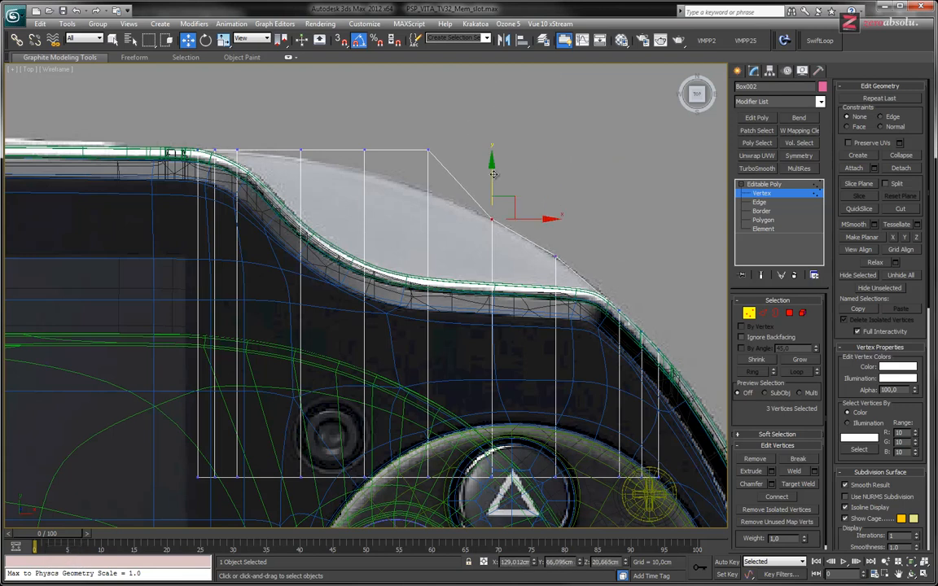
left_click_drag(440, 171, 440, 171)
left_click_drag(430, 105, 430, 147)
left_click_drag(342, 115, 387, 163)
left_click_drag(365, 104, 340, 118)
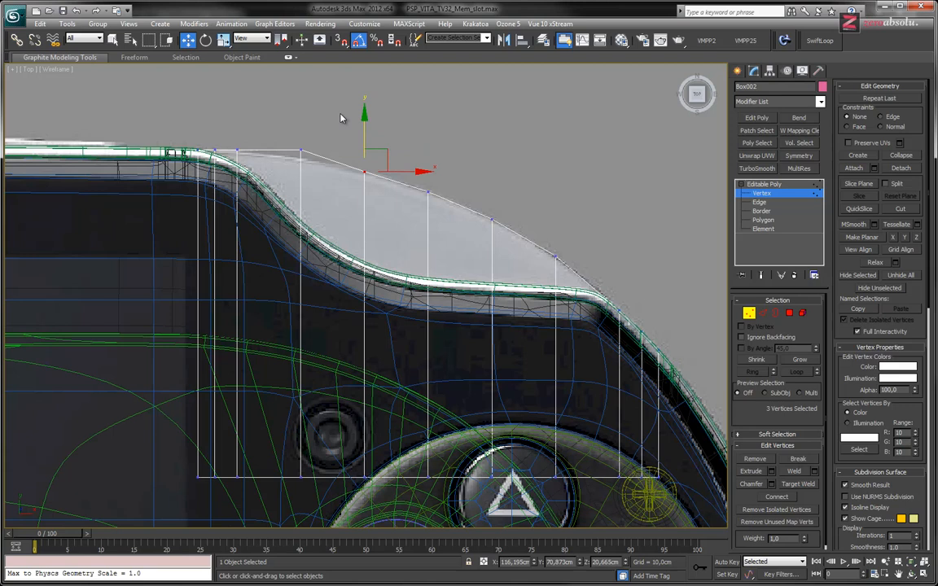
Fine-tune the outer-face vertices of the columns near the button's inner end along Y to finish the reference curve.
scroll(346, 134, "up", 4)
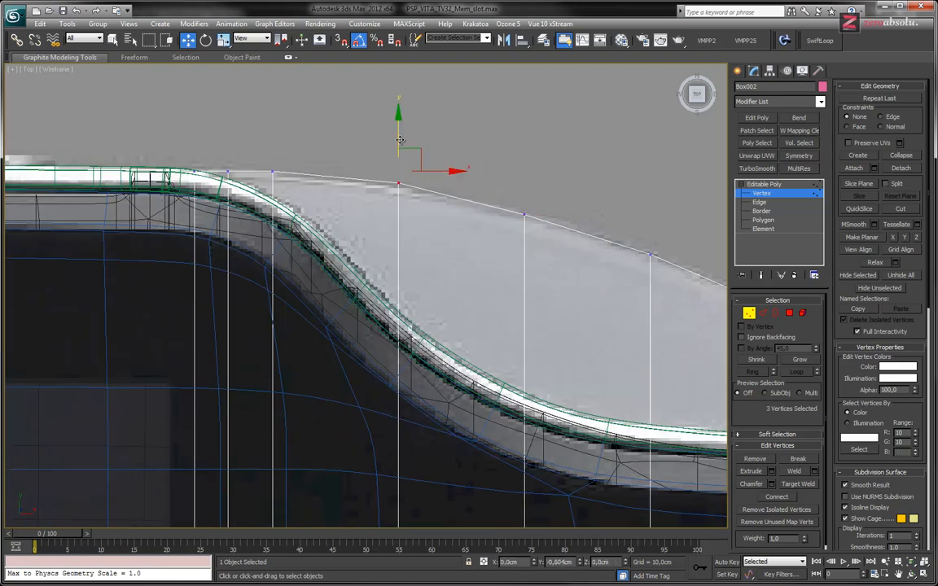
left_click(272, 171)
left_click_drag(272, 130, 273, 134)
middle_click_drag(273, 133, 399, 225)
middle_click_drag(552, 368, 515, 237)
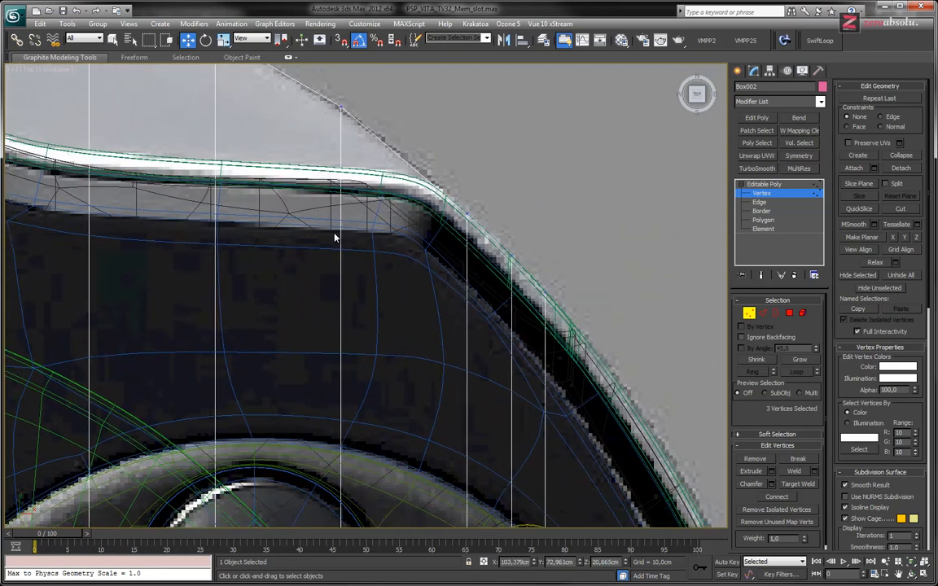
Show the curved button shaded with edged faces from an angled view of the shell opening.
scroll(334, 237, "down", 5)
middle_click_drag(310, 243, 430, 257)
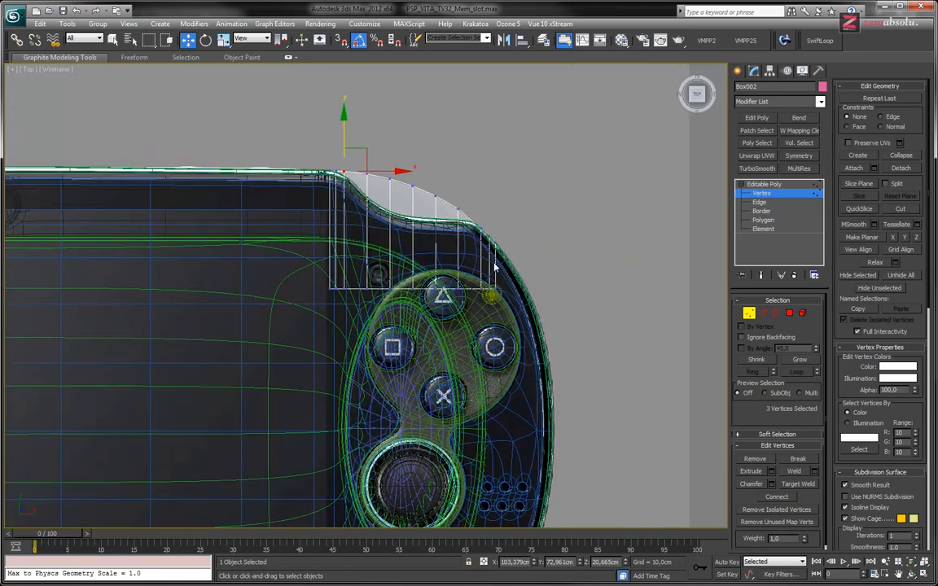
key("alt+w")
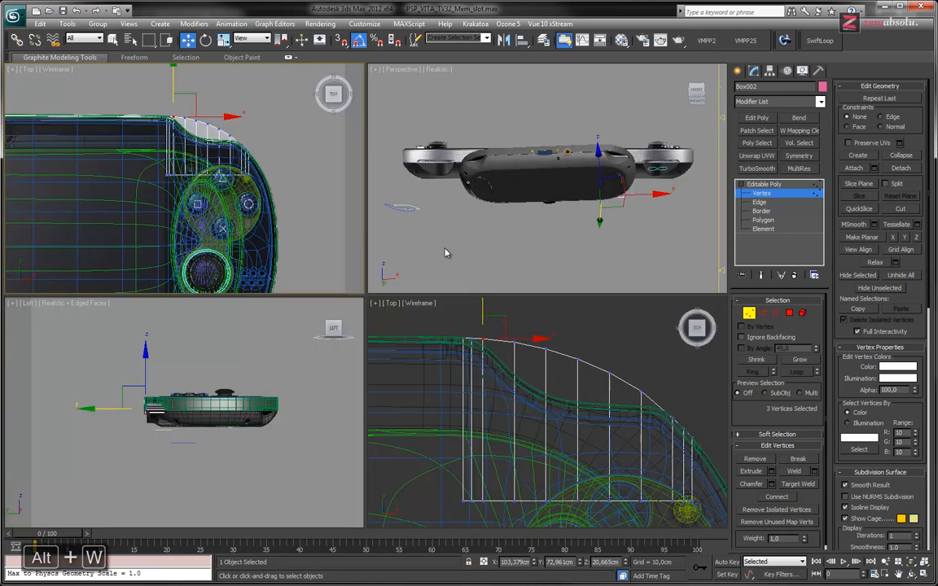
key("alt+w")
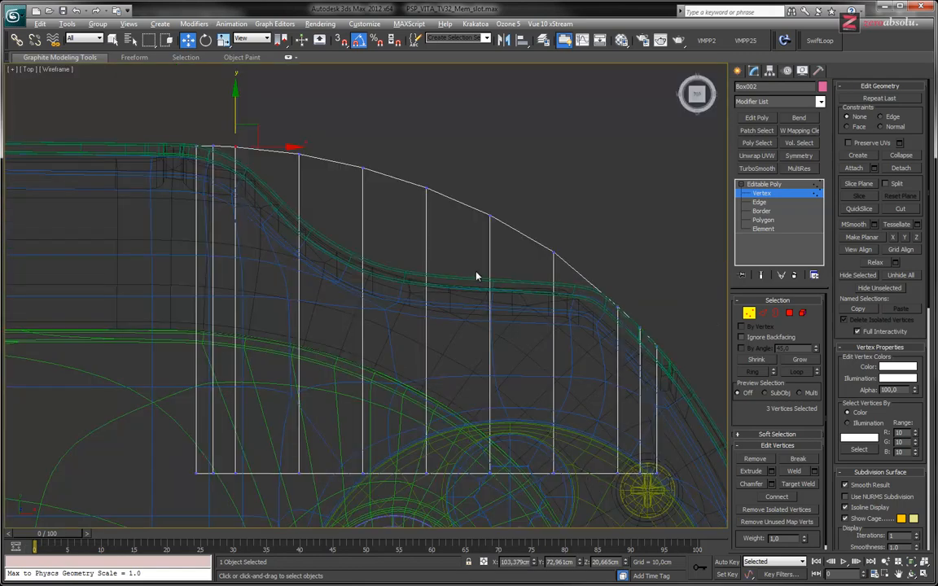
mouse_move(486, 281)
middle_mouse_down("alt")
mouse_move(348, 226)
mouse_move(337, 193)
mouse_move(302, 197)
mouse_move(604, 247)
mouse_move(435, 241)
mouse_move(397, 264)
mouse_move(410, 326)
mouse_move(426, 329)
mouse_move(434, 355)
mouse_move(417, 266)
middle_mouse_up("alt")
key("F3")
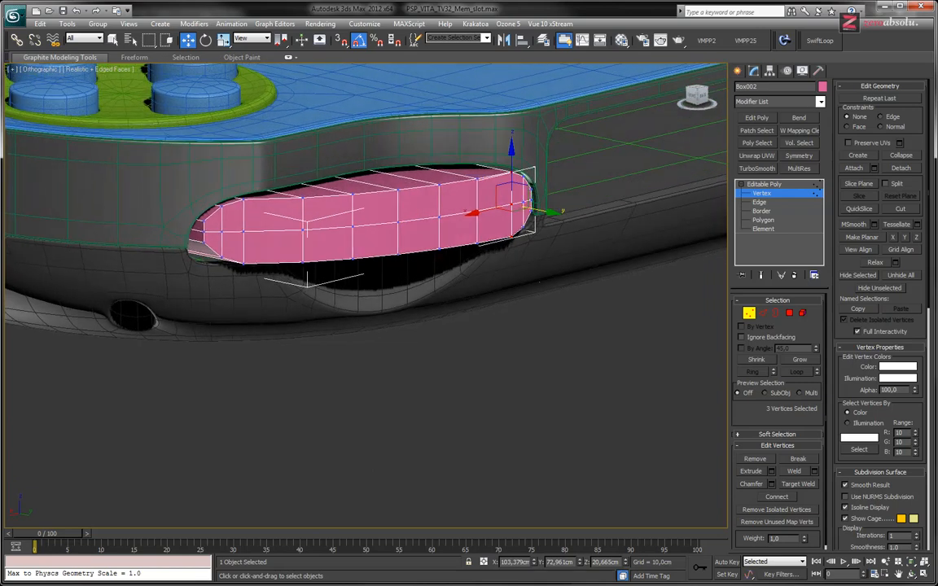
Switch to Pale Moon and examine the shoulder button in psvita_front.jpg, 1228263-ps-vita-4-.jpg and ps-vita-2.jpg.
key("alt+Tab")
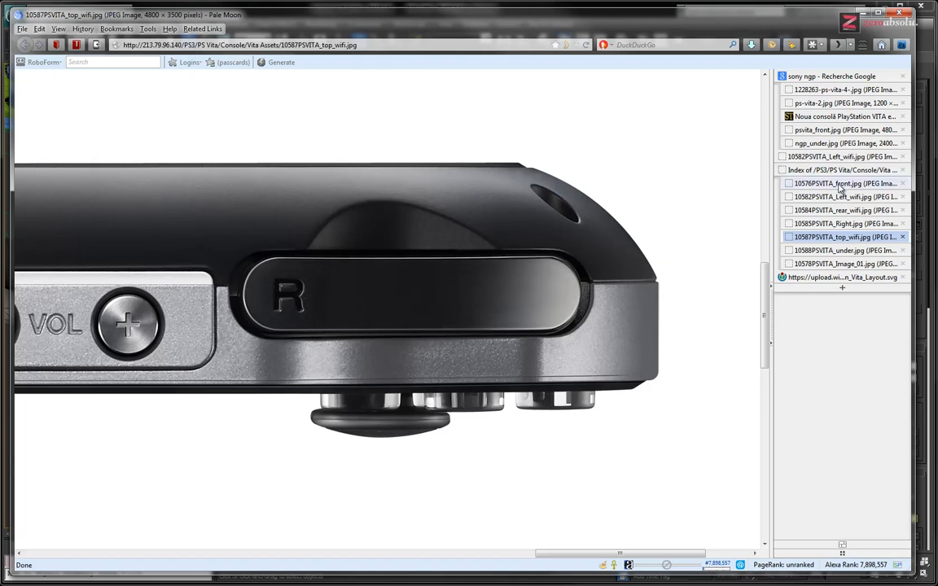
left_click(822, 143)
left_click(820, 132)
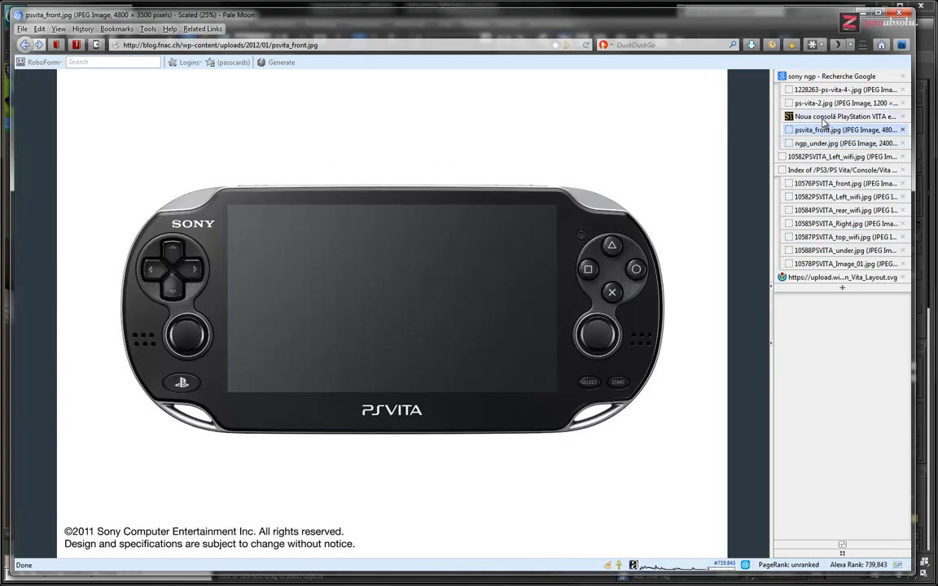
left_click(825, 91)
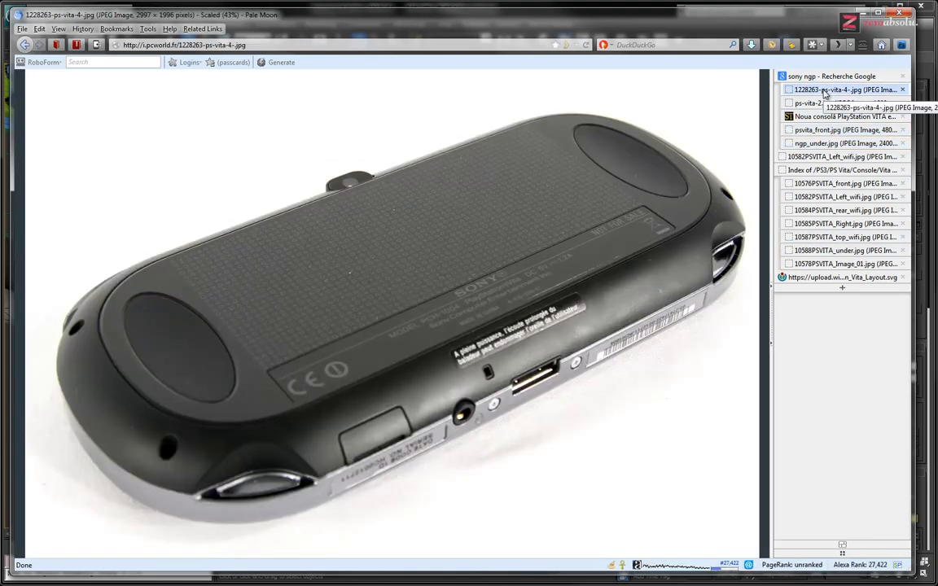
left_click(828, 102)
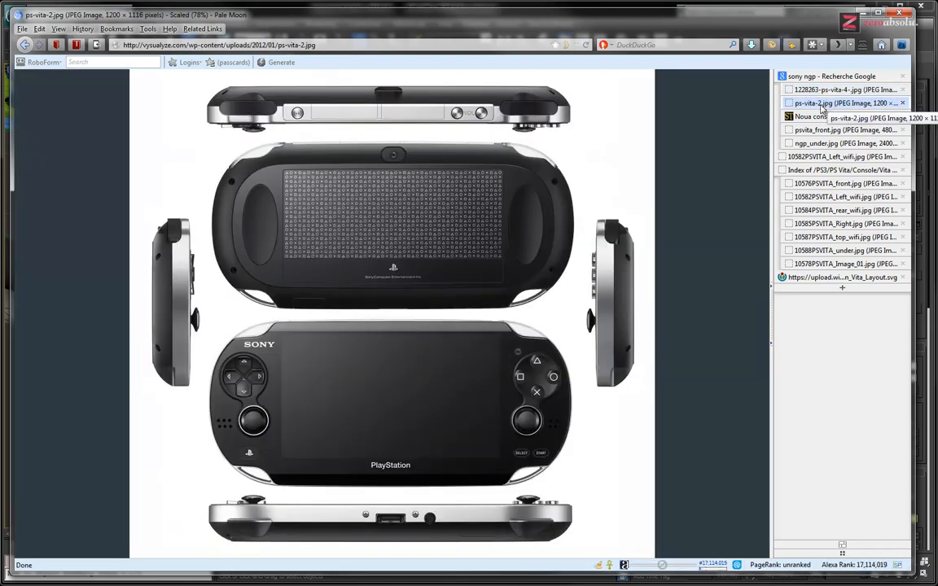
left_click(174, 228)
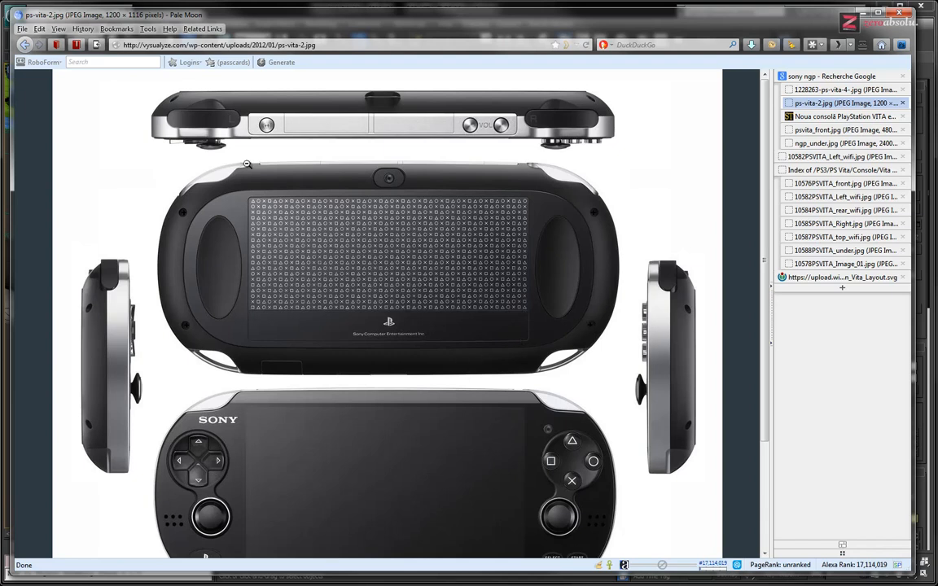
left_click(221, 149)
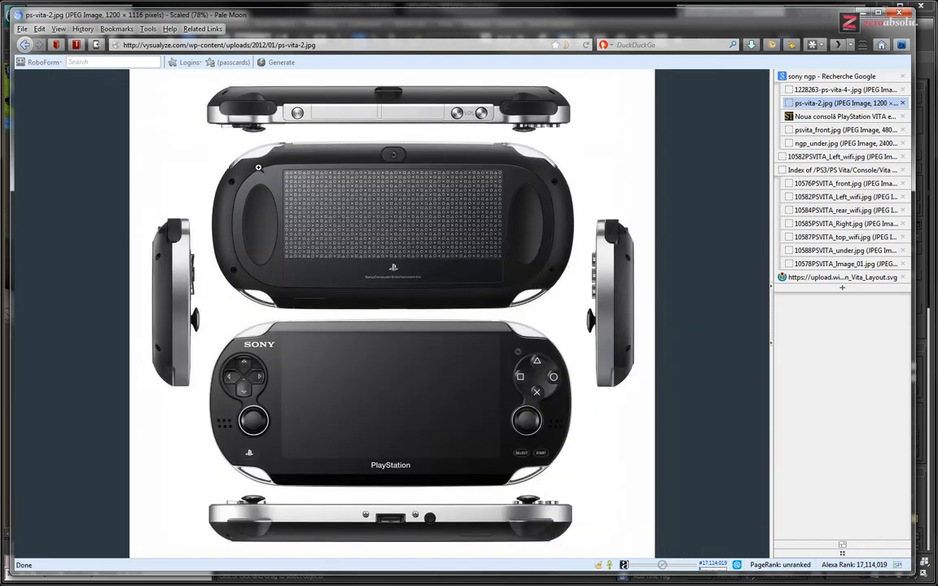
Examine the shoulder button's ends in the underside, front, left and rear reference images, then return to 3ds Max.
left_click(838, 130)
left_click(831, 144)
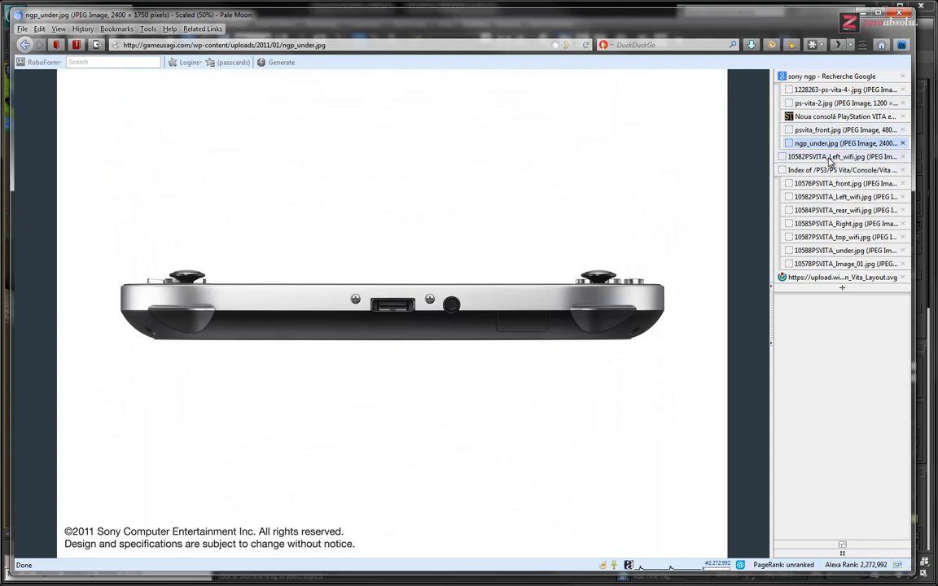
left_click(826, 156)
left_click(818, 186)
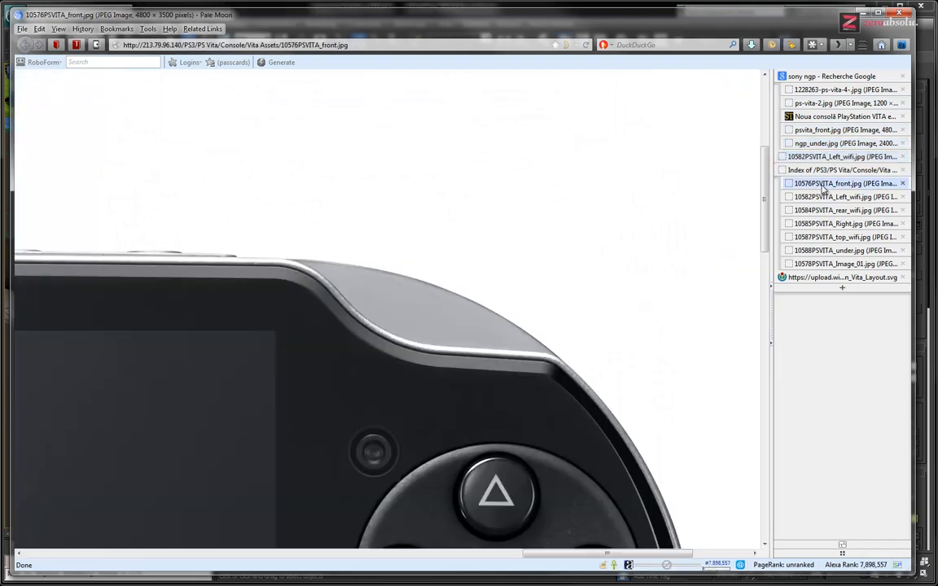
left_click(837, 197)
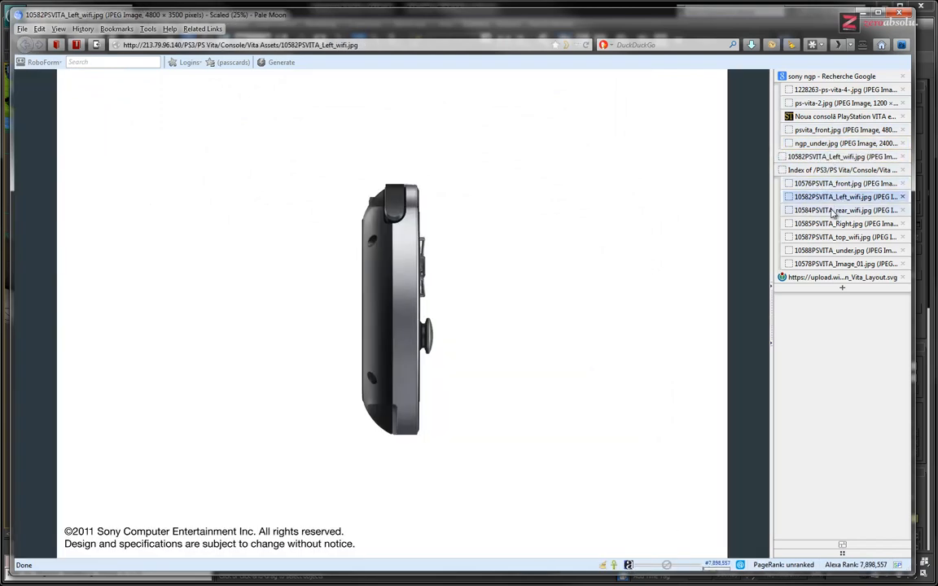
left_click(833, 212)
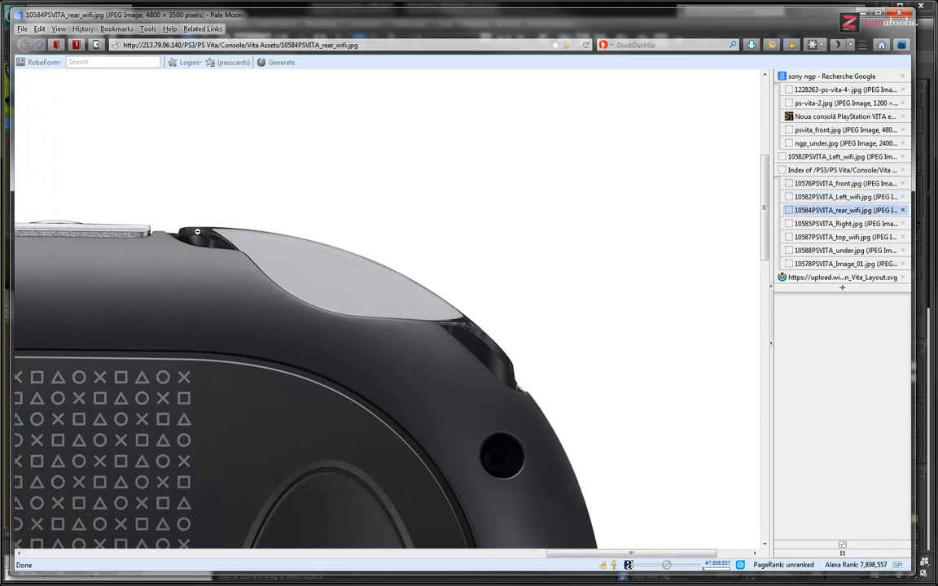
left_click(484, 337)
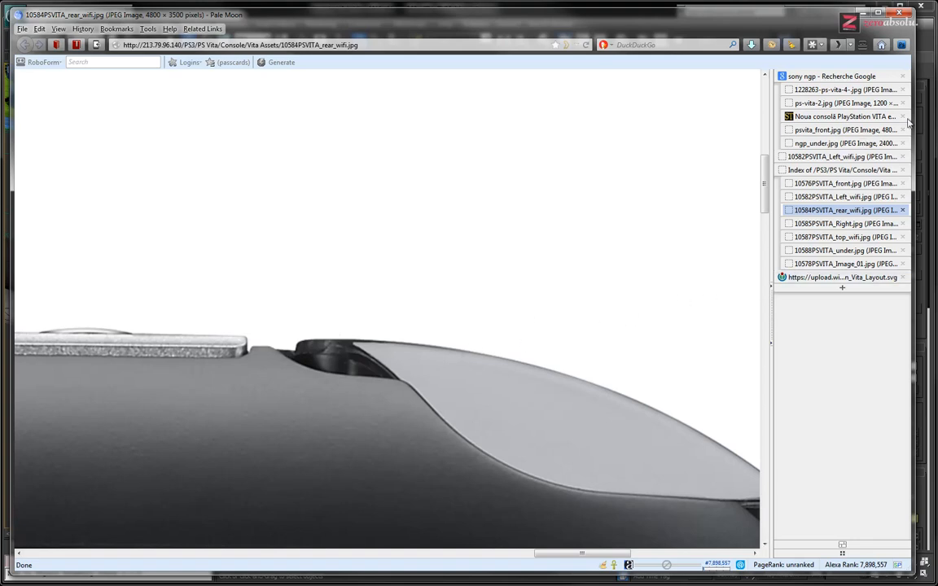
left_click(933, 50)
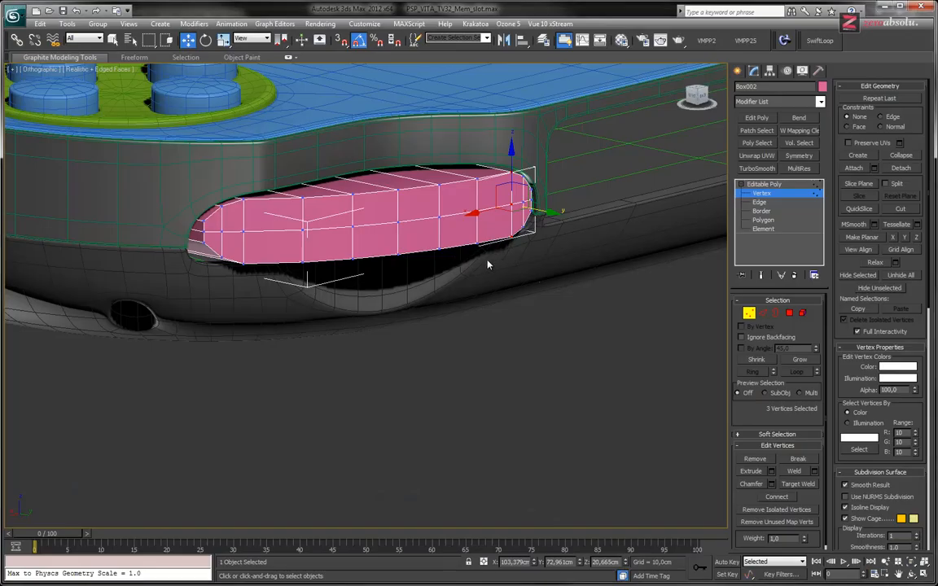
Leave vertex editing and apply a MeshSmooth modifier to the button with 2 iterations and 2 render iterations.
middle_click_drag(436, 266, 433, 291, "alt")
left_click(765, 185)
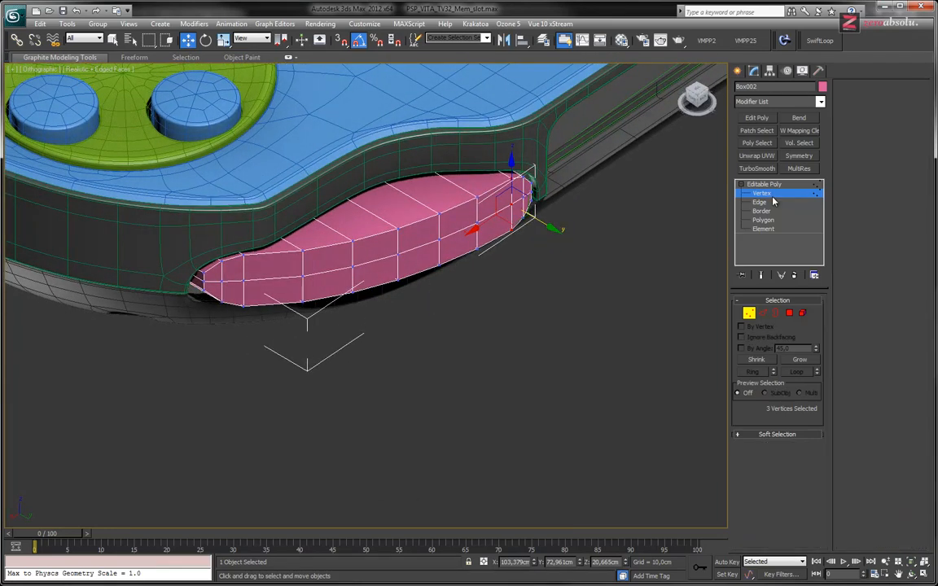
left_click(741, 185)
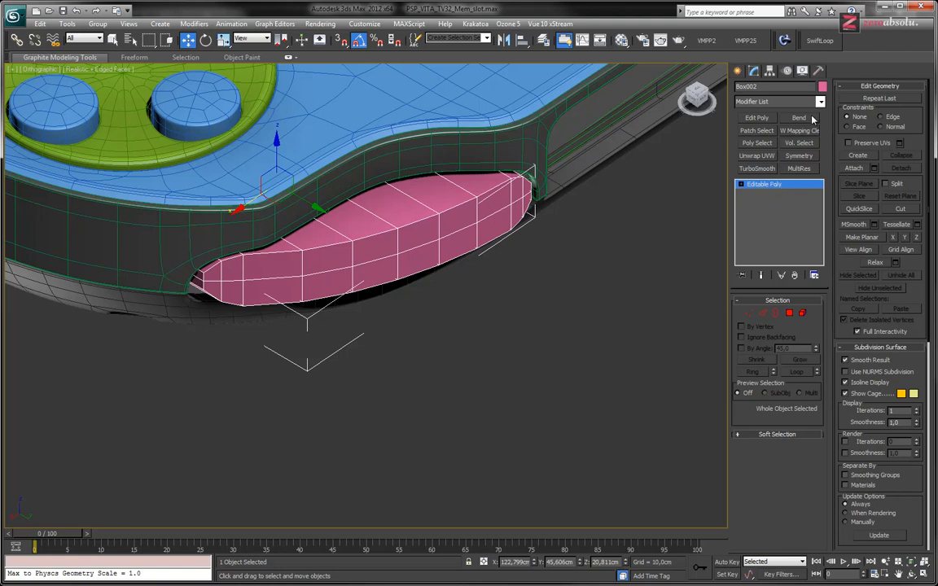
left_click(740, 101)
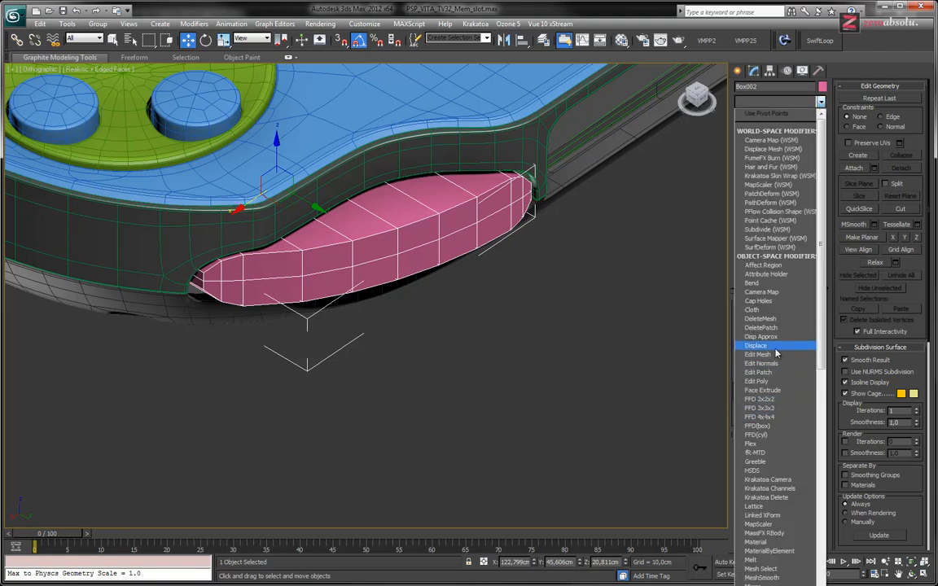
left_click(764, 578)
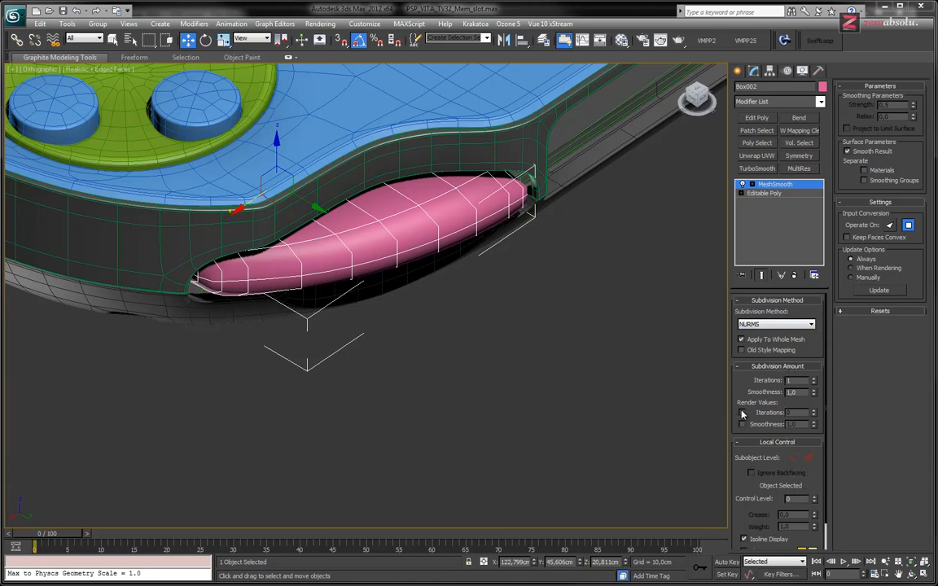
double_click(801, 380)
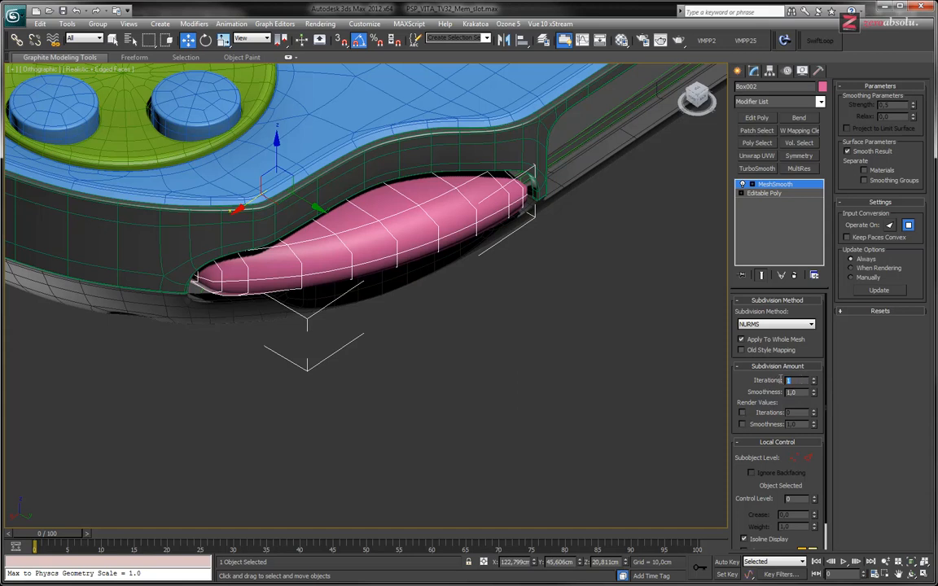
left_click(811, 380)
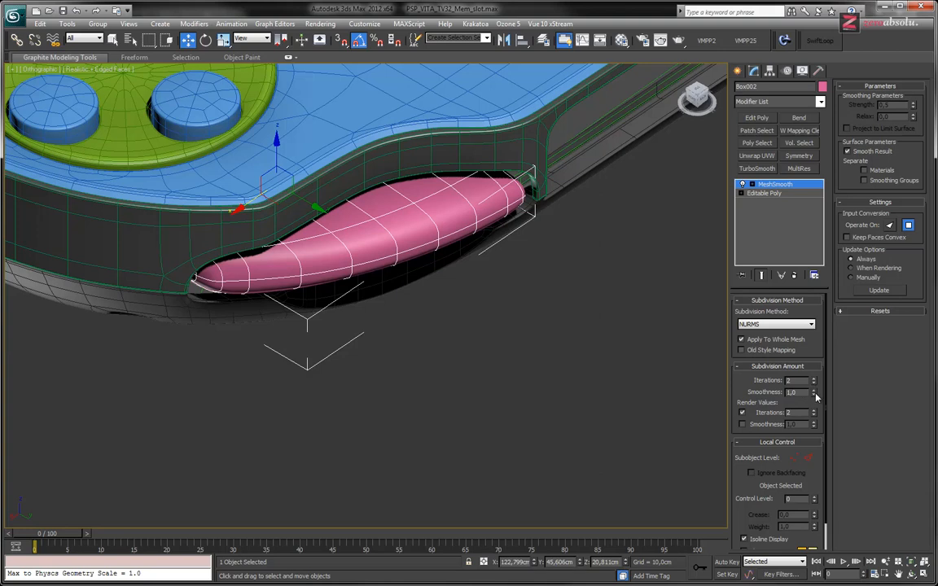
Review the MeshSmooth subdivision and display settings, comparing input conversion on faces with input conversion on polygons.
mouse_move(813, 394)
left_mouse_down()
mouse_move(813, 414)
mouse_move(813, 391)
left_mouse_up()
scroll(767, 459, "down", 1)
left_click_drag(773, 363, 772, 392)
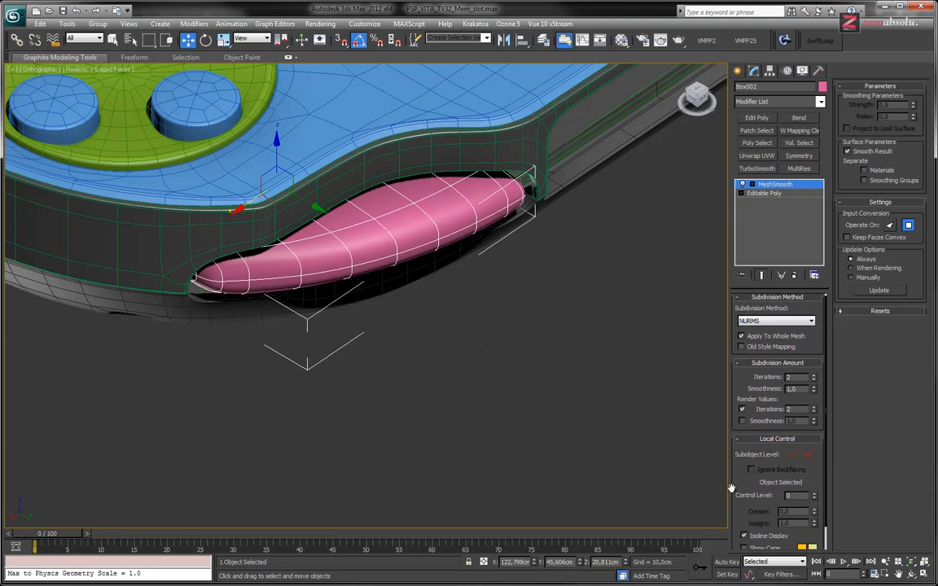
scroll(773, 456, "down", 1)
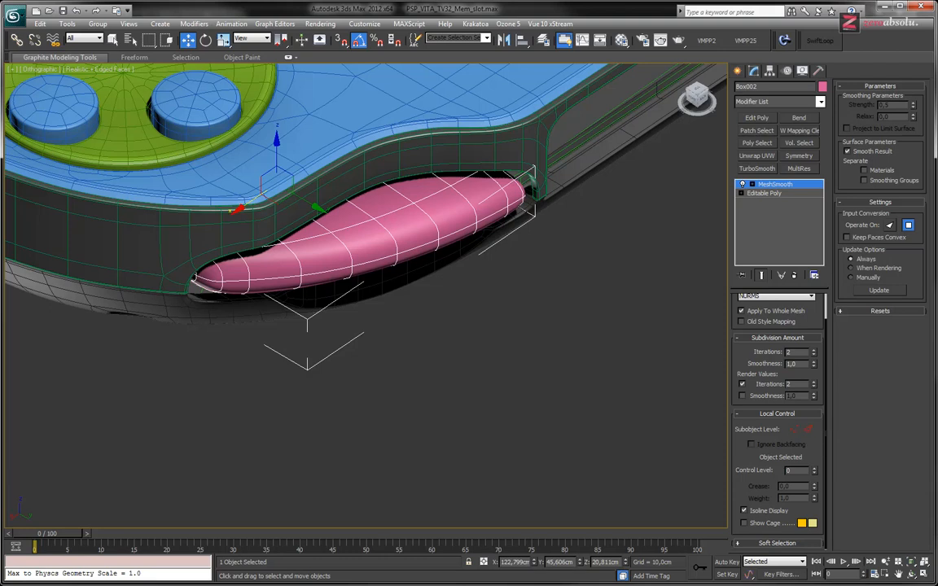
left_click(889, 227)
left_click(903, 224)
middle_click_drag(419, 234, 446, 283)
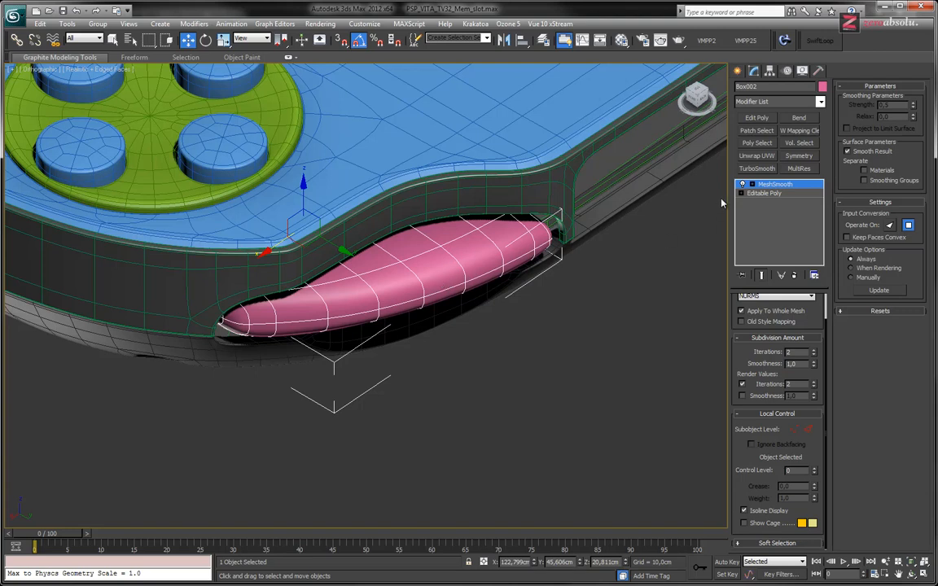
Toggle the MeshSmooth modifier to compare the button's smoothed and unsmoothed shapes, leaving the modifier disabled.
left_click(742, 186)
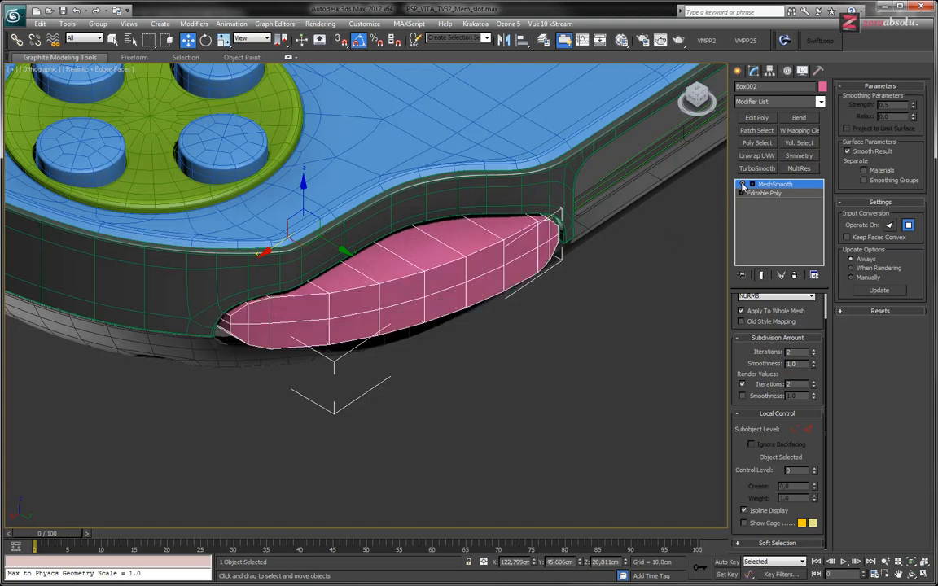
left_click(742, 186)
left_click(743, 185)
left_click(743, 186)
left_click(742, 186)
left_click(743, 186)
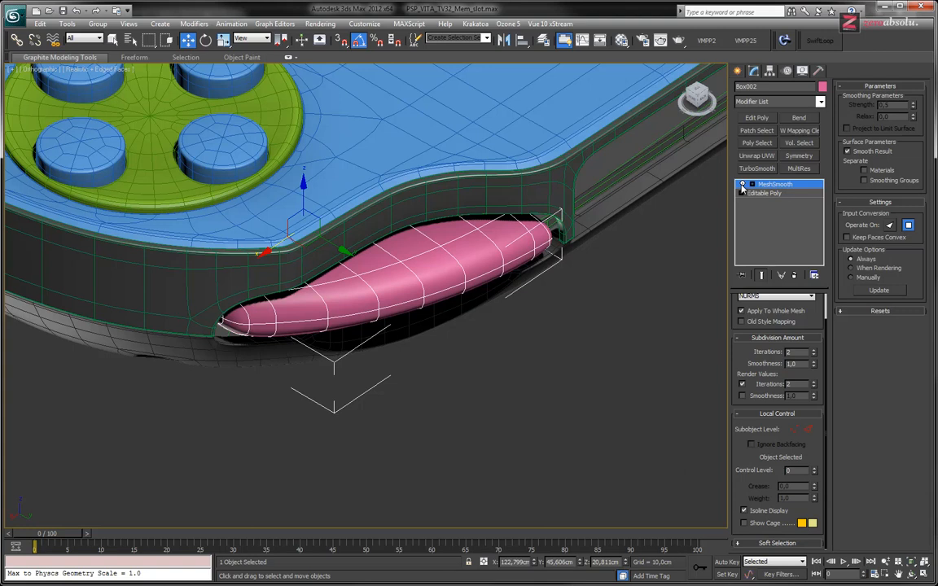
left_click(743, 186)
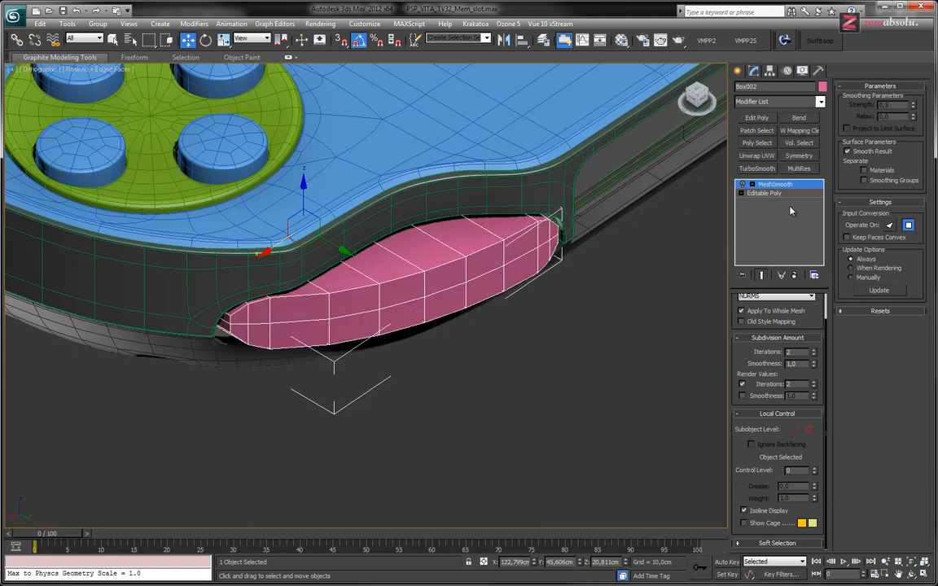
left_click(742, 185)
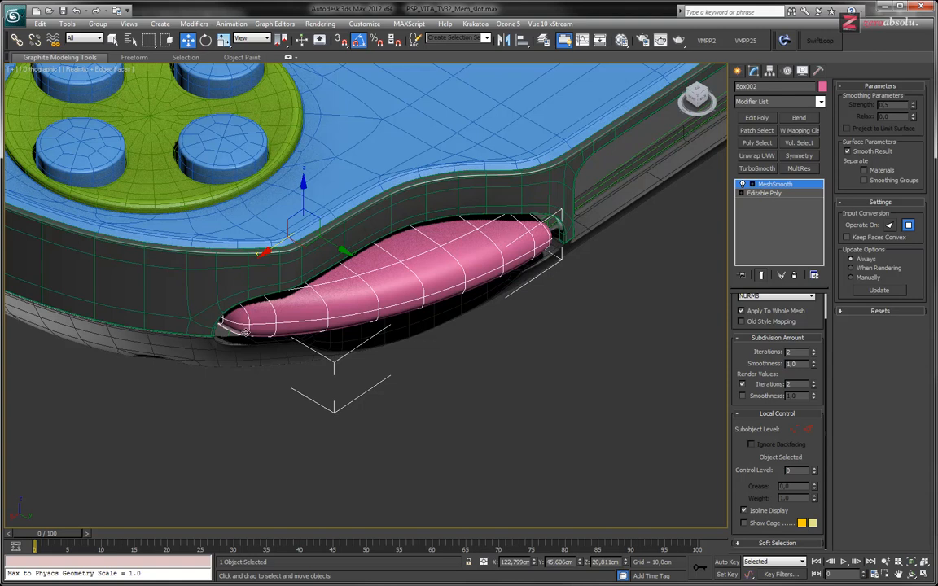
left_click(743, 186)
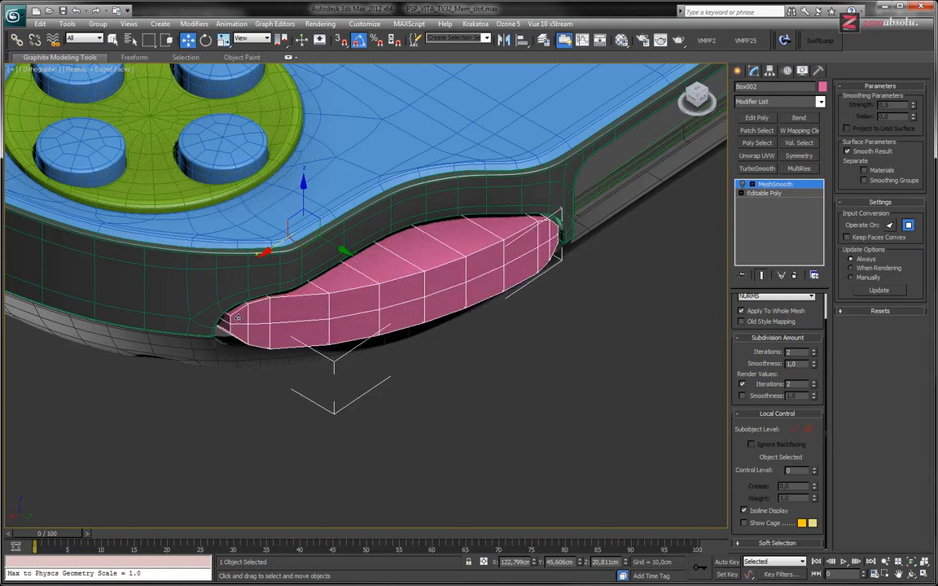
middle_click_drag(408, 303, 445, 329)
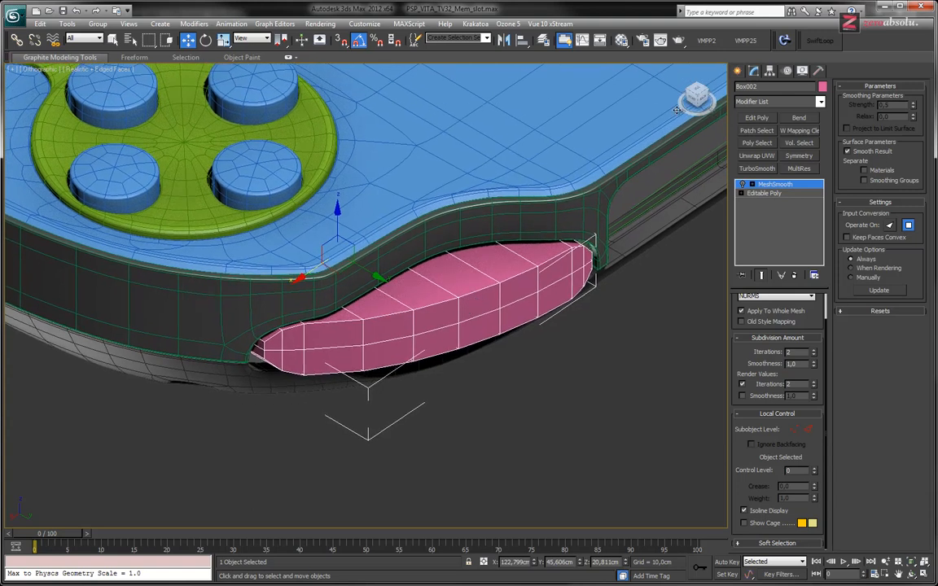
Try positioning a SwiftLoop edge loop along the button's outer rim at the Editable Poly level.
left_click(751, 194)
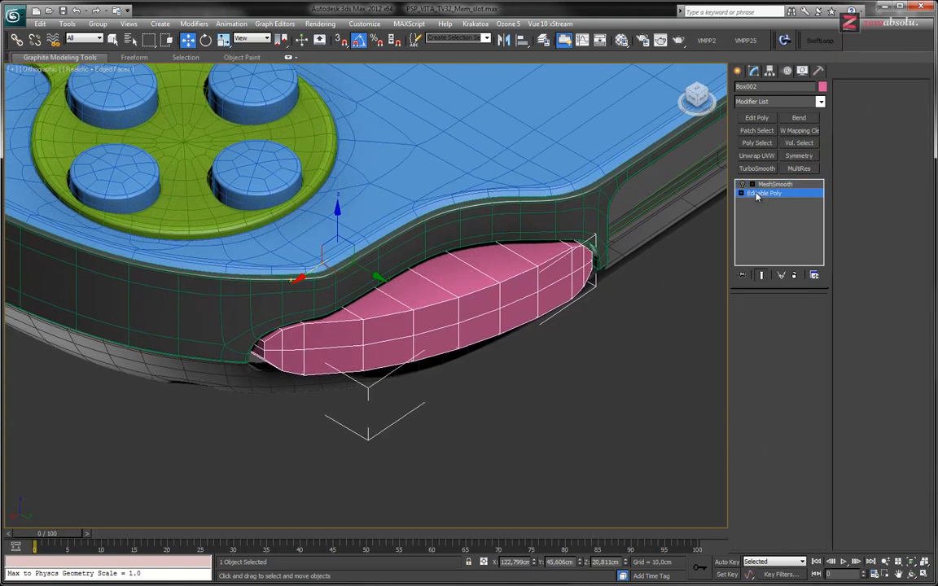
left_click(819, 42)
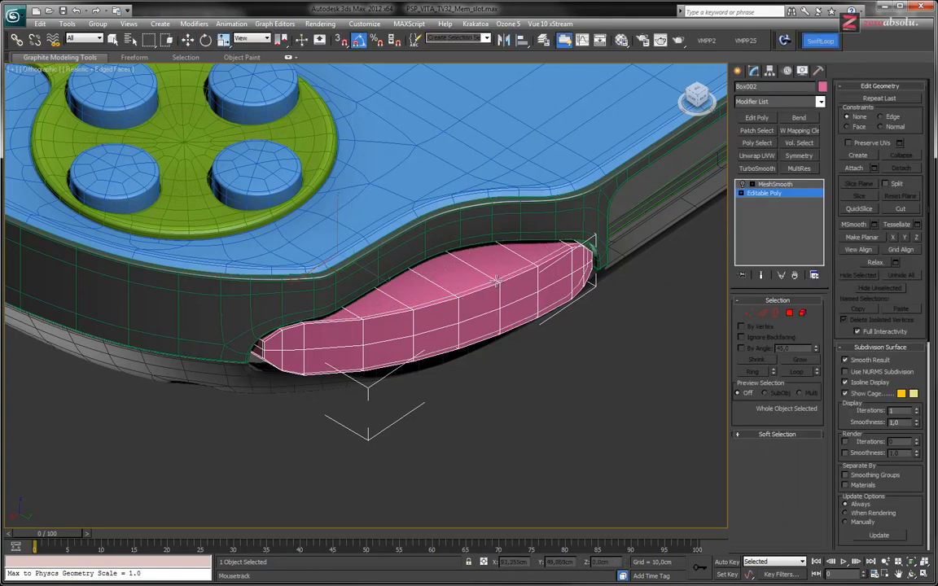
middle_click_drag(496, 281, 493, 304, "alt")
scroll(493, 304, "up", 5)
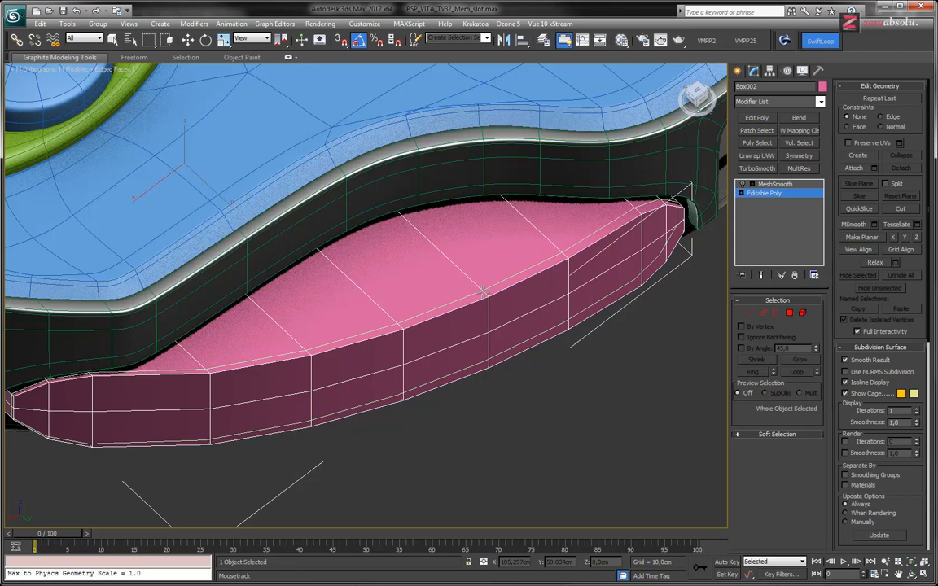
middle_click_drag(483, 292, 725, 241)
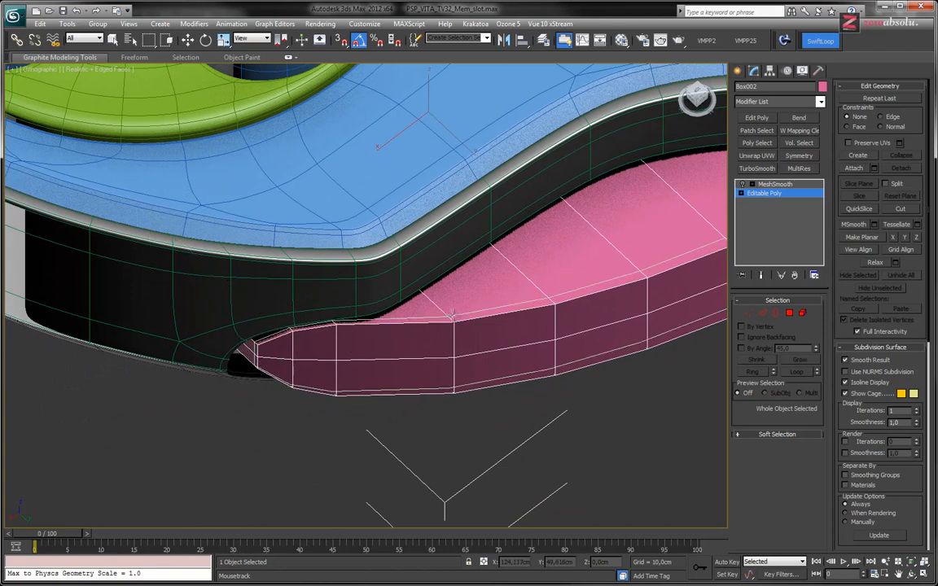
middle_click_drag(447, 320, 205, 360)
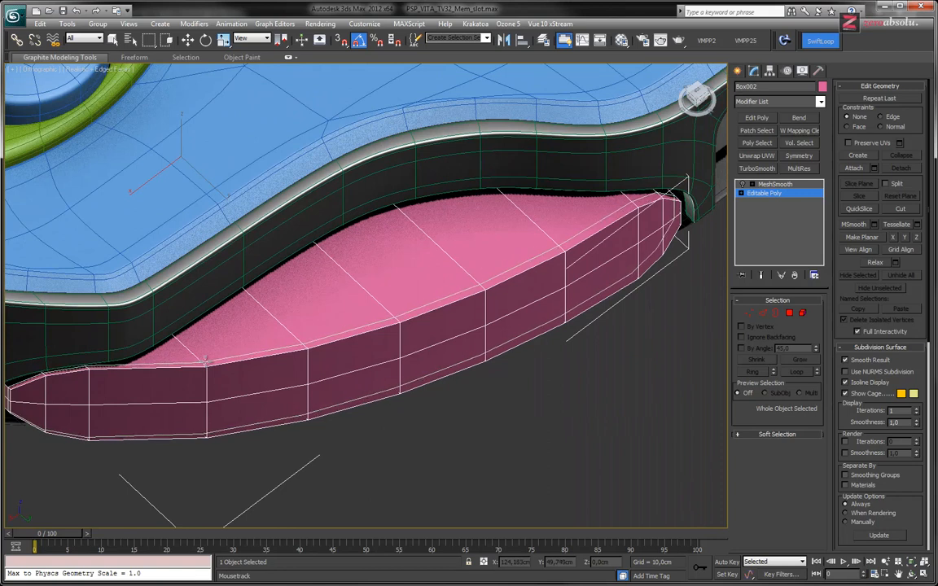
middle_click_drag(205, 359, 263, 350)
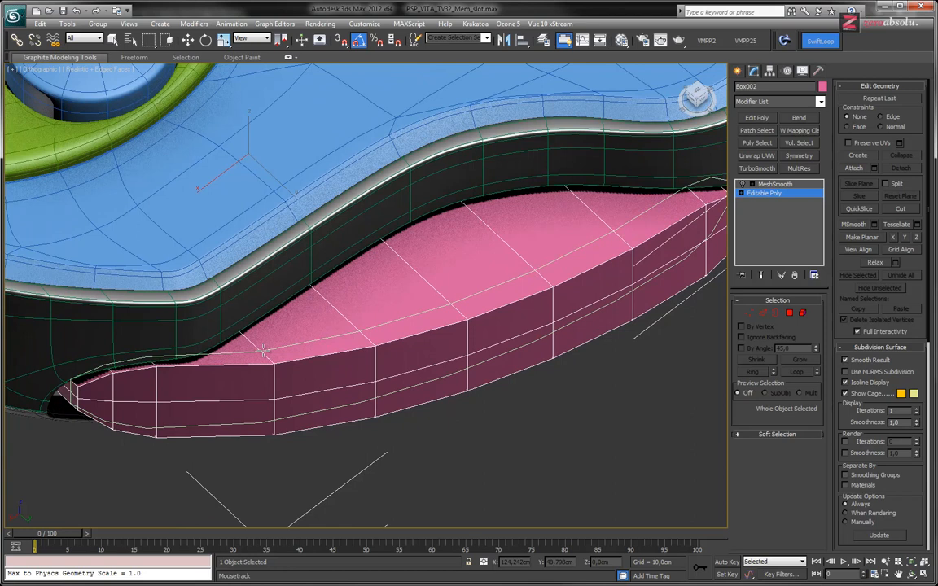
Try inserting the SwiftLoop edge loop near the button's rim in wireframe display, and leave the tool.
key("F3")
right_click(134, 376)
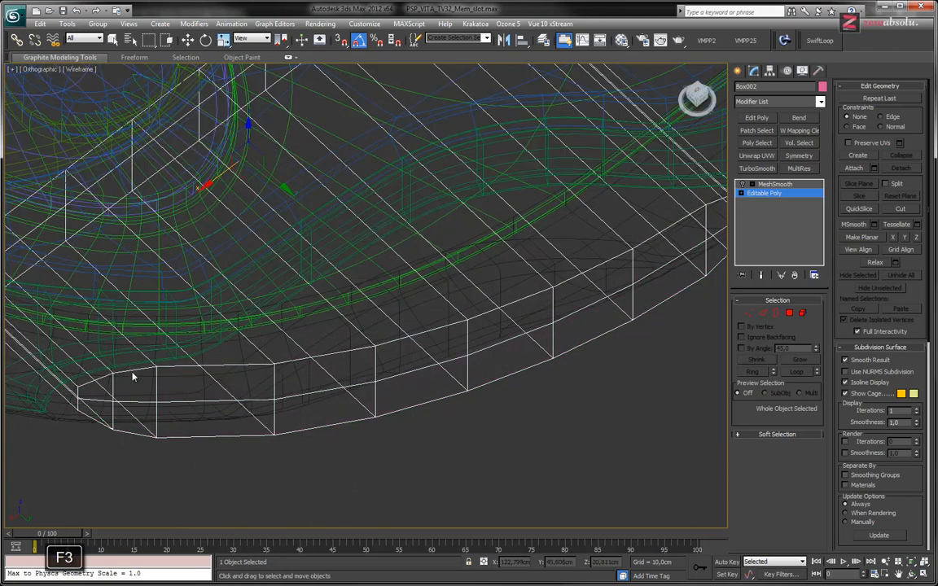
middle_click_drag(528, 257, 564, 301)
left_click(819, 41)
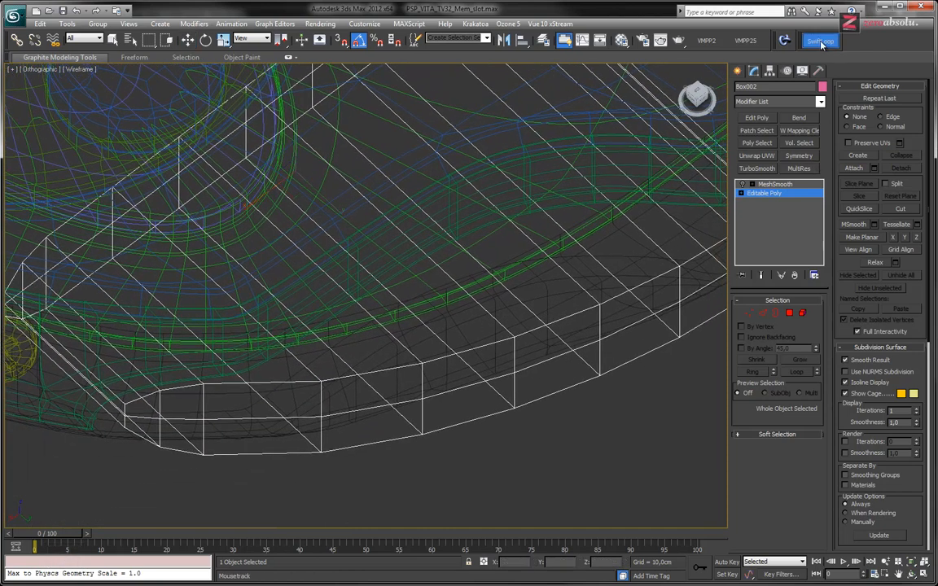
middle_click_drag(589, 301, 505, 299)
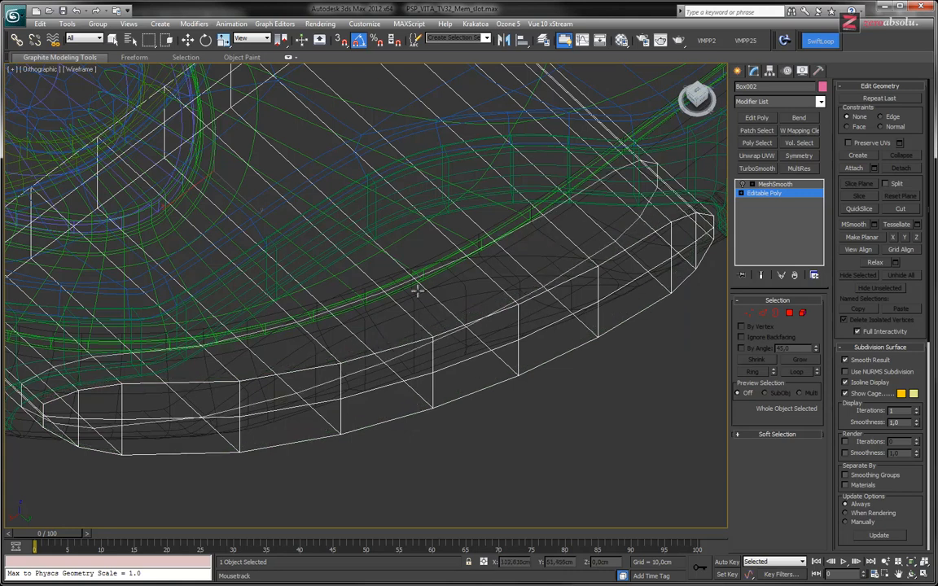
left_click(74, 389)
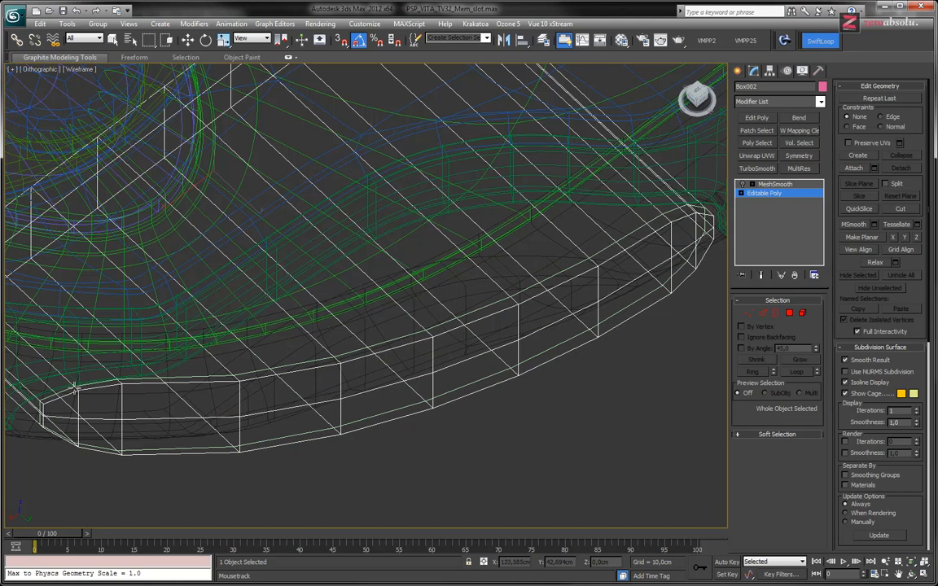
key("w")
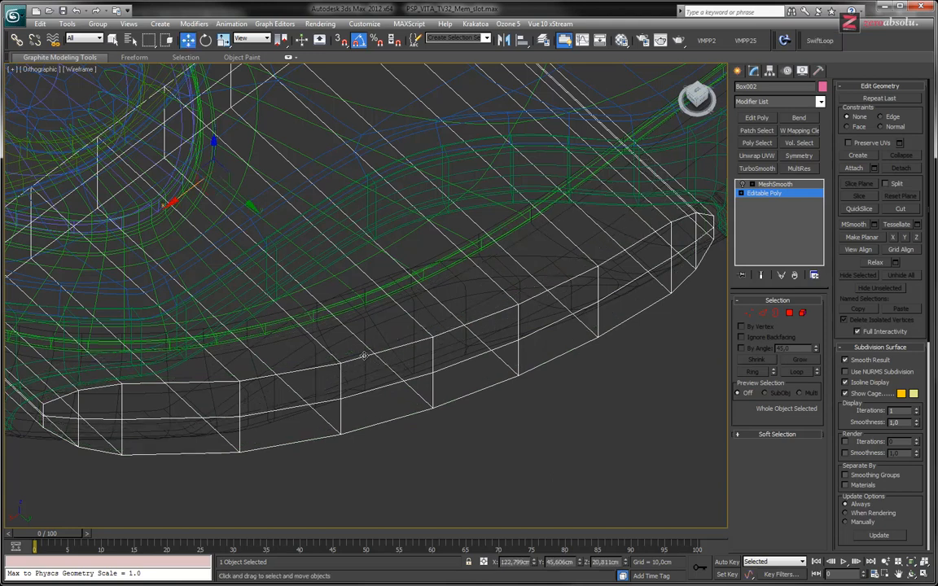
Select the complete upper and lower edge loops of the button's outer face in edge mode.
left_click(741, 193)
left_click(773, 211)
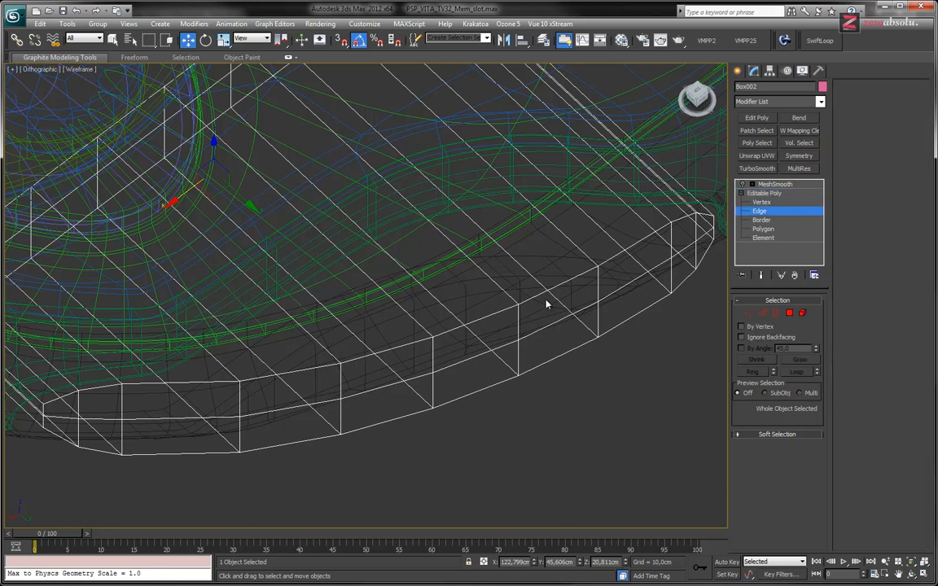
left_click(369, 357)
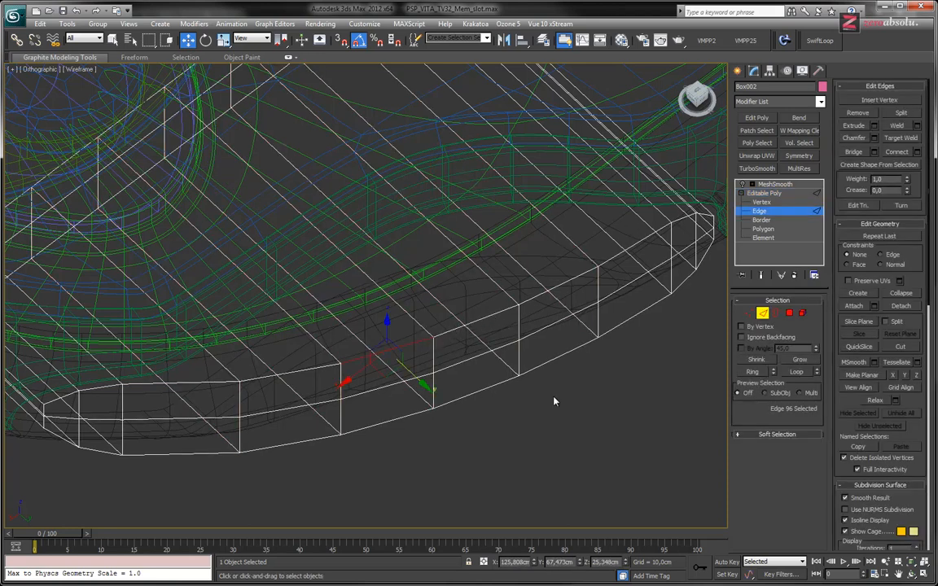
left_click(802, 372)
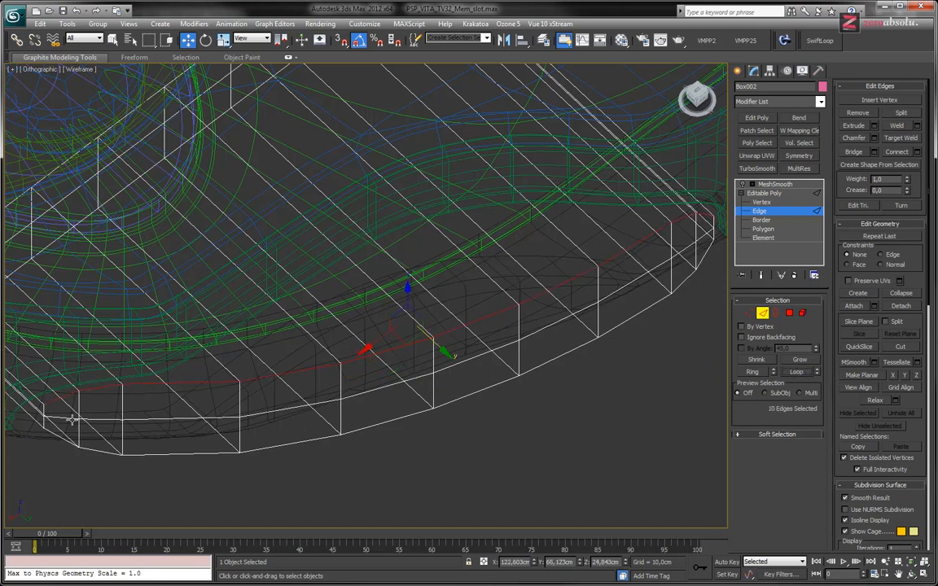
left_click(179, 455, "ctrl")
left_click(802, 372)
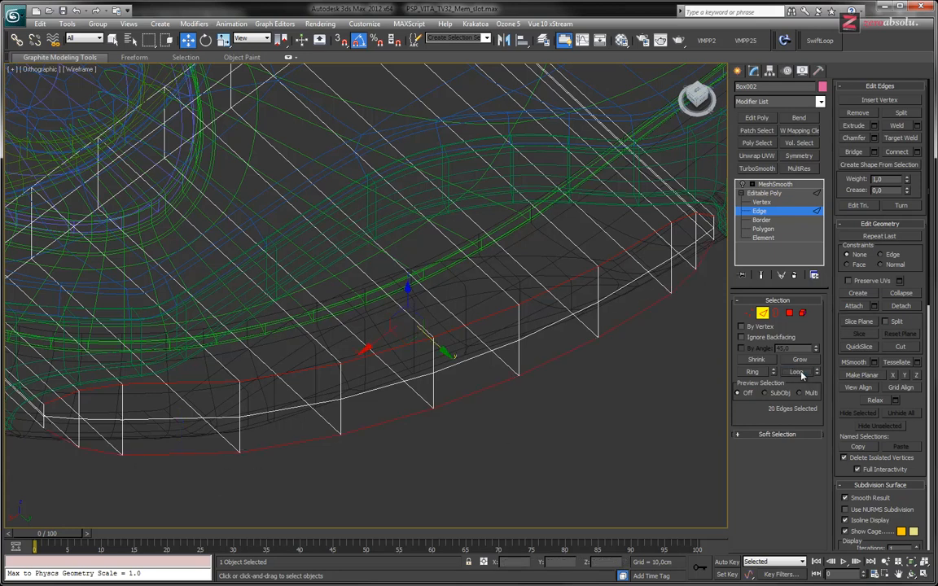
Add the short vertical edges at both ends of the outer face to the selection and restore shaded display.
scroll(158, 379, "up", 5)
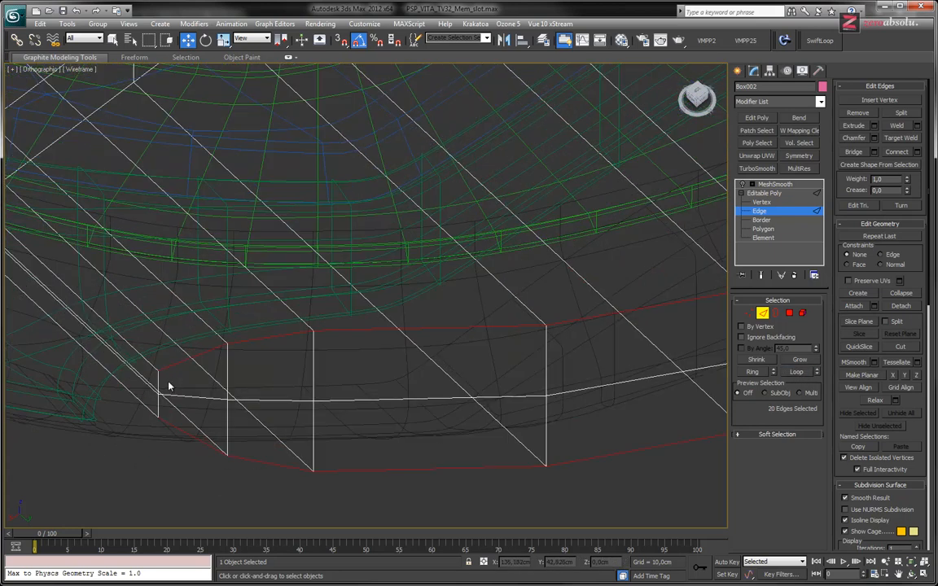
left_click(158, 392, "ctrl")
middle_click_drag(419, 379, 237, 383)
middle_click_drag(641, 368, 322, 389)
middle_click_drag(623, 154, 562, 190)
left_click(534, 208, "ctrl")
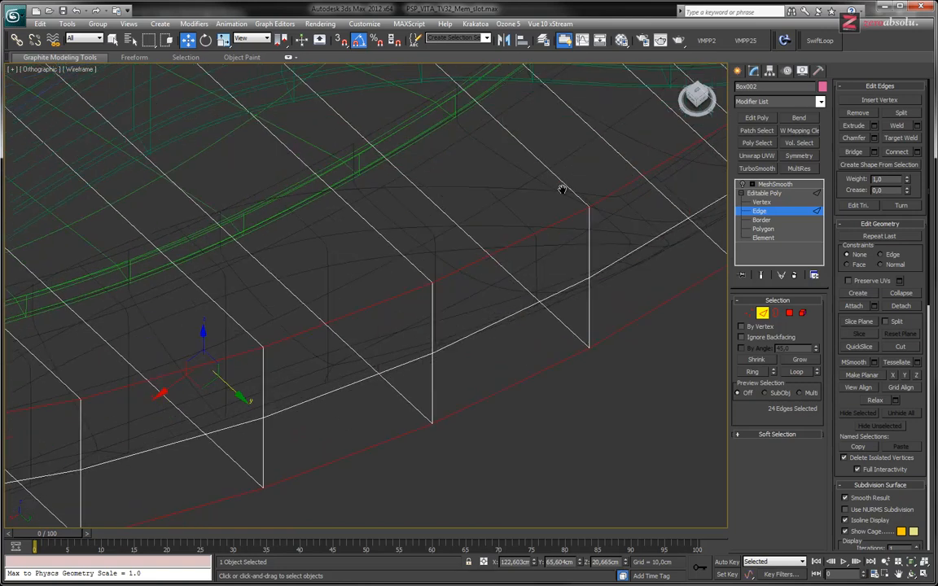
scroll(562, 190, "down", 3)
scroll(489, 232, "down", 1)
key("F3")
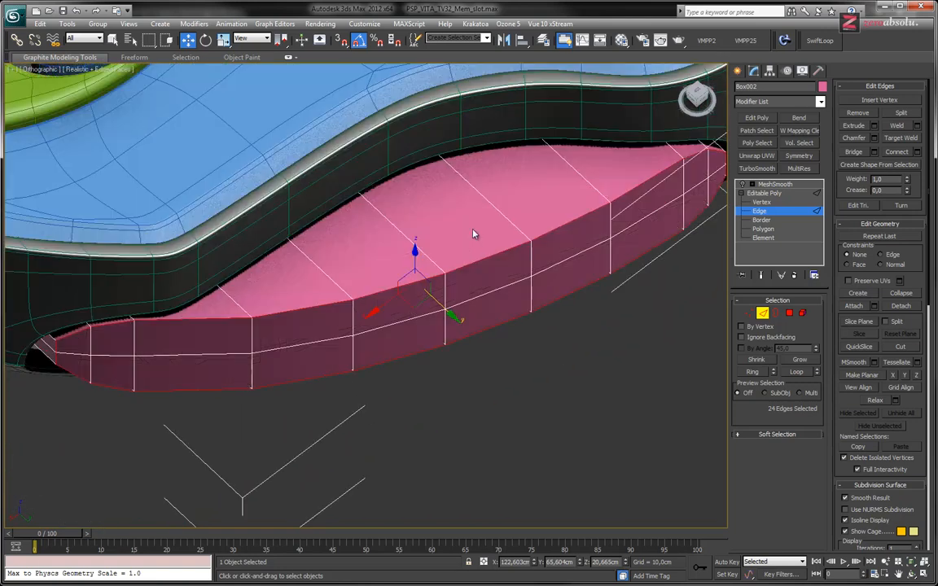
Start a chamfer on the selected outline edges of the button's outer face with 2 segments.
left_click(874, 139)
middle_click_drag(676, 287, 613, 296)
left_click_drag(555, 284, 547, 285)
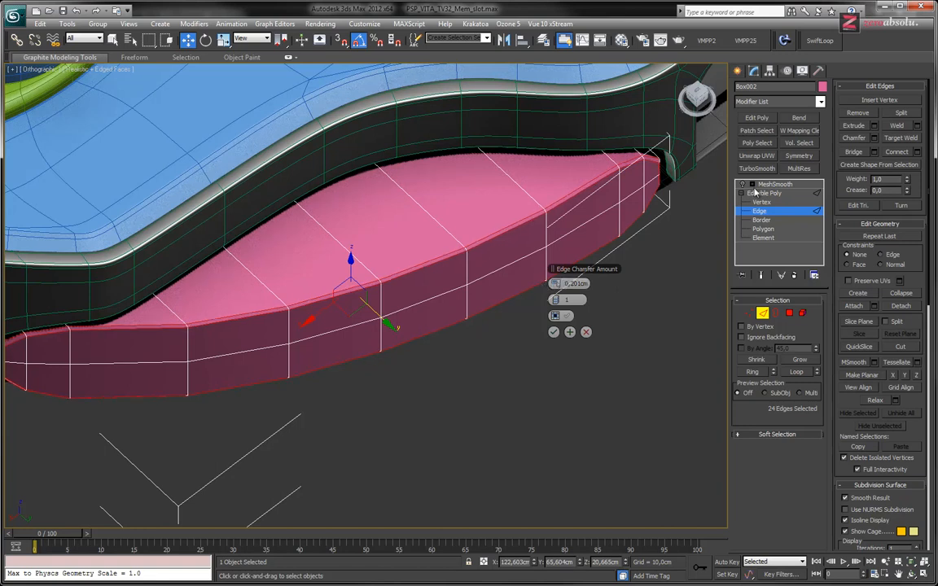
left_click(558, 302)
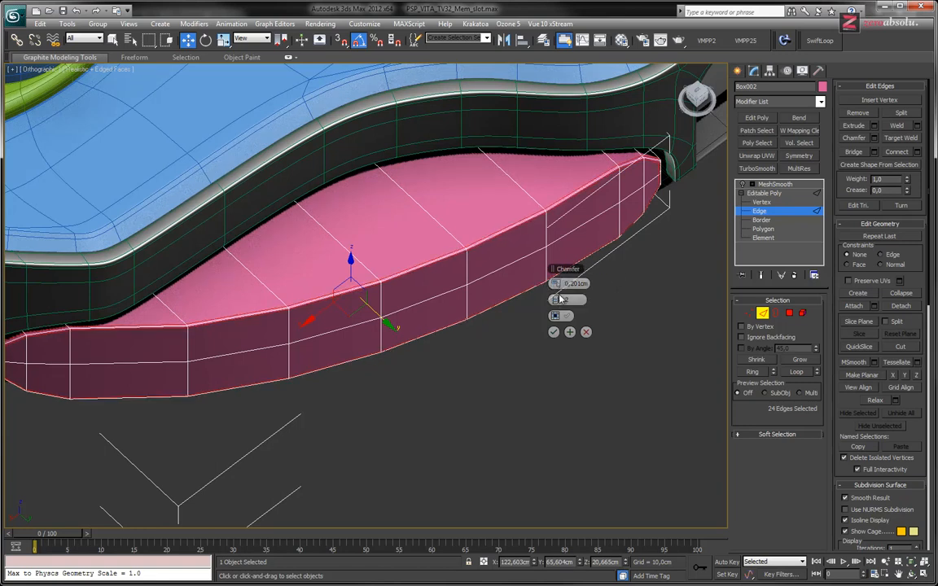
left_click_drag(558, 283, 560, 288)
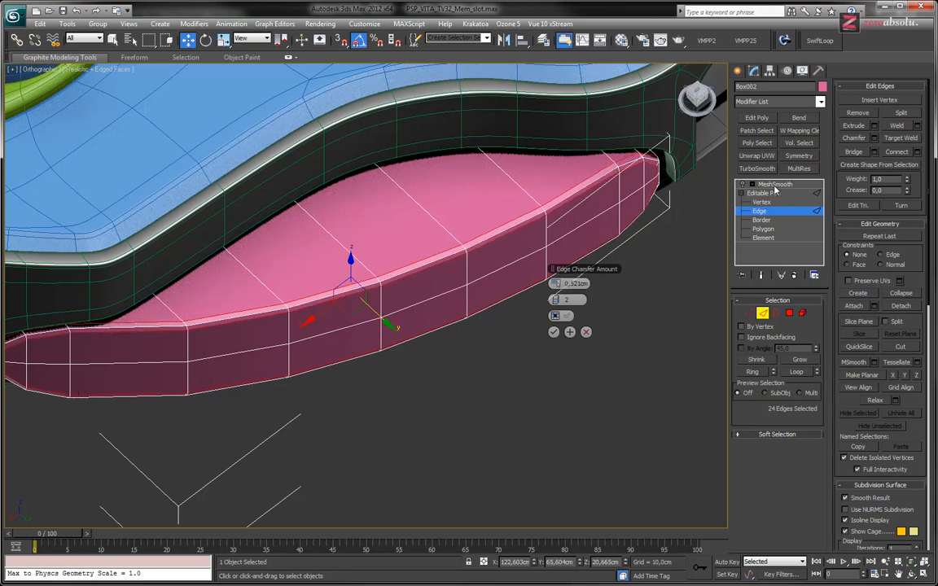
Set the chamfer amount to 0.351 cm while previewing the MeshSmooth end result without edged faces.
left_click(763, 277)
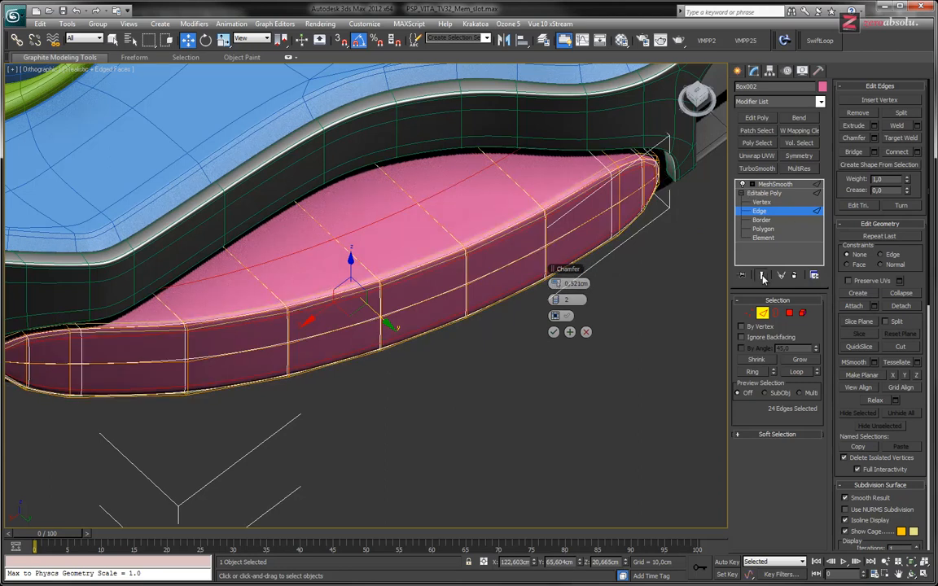
scroll(456, 251, "up", 5)
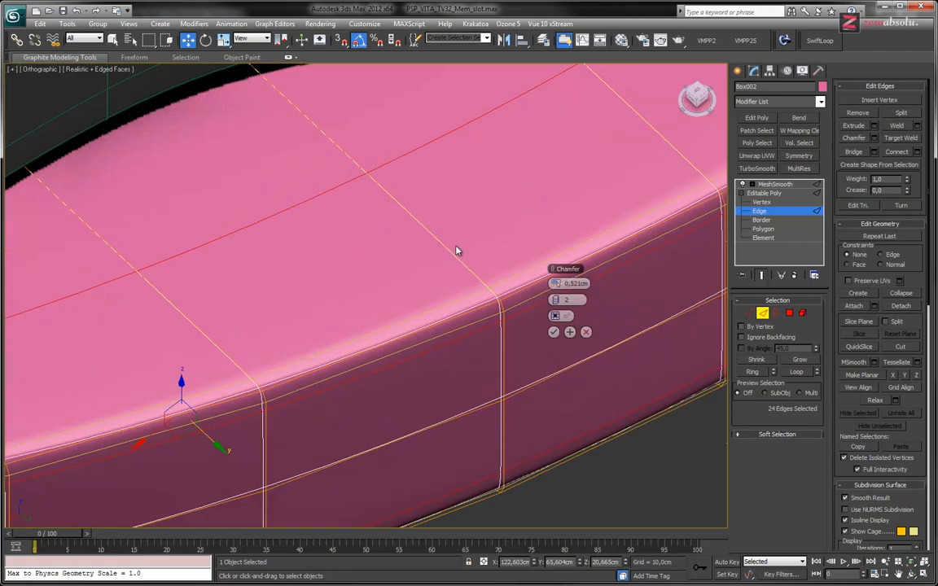
scroll(456, 250, "down", 8)
key("F4")
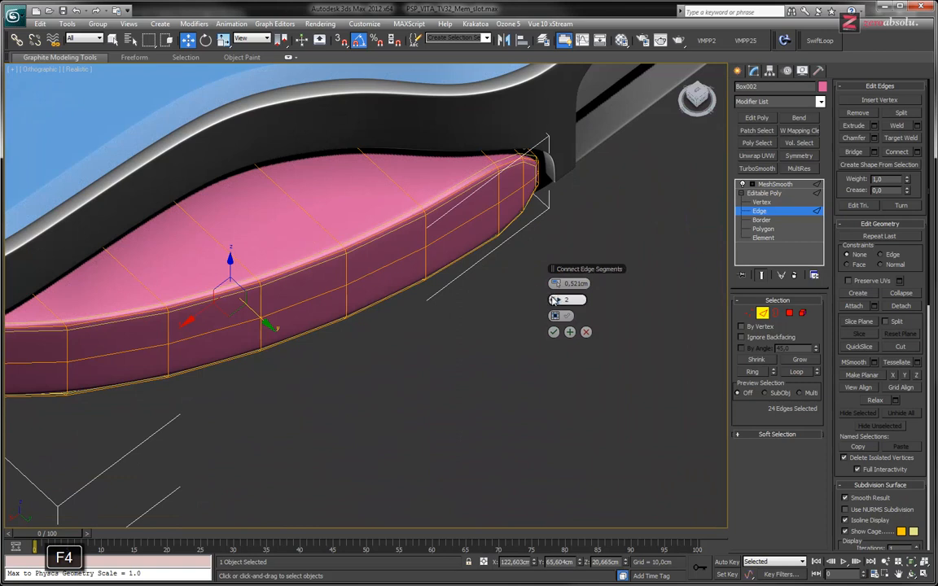
left_click_drag(554, 283, 554, 285)
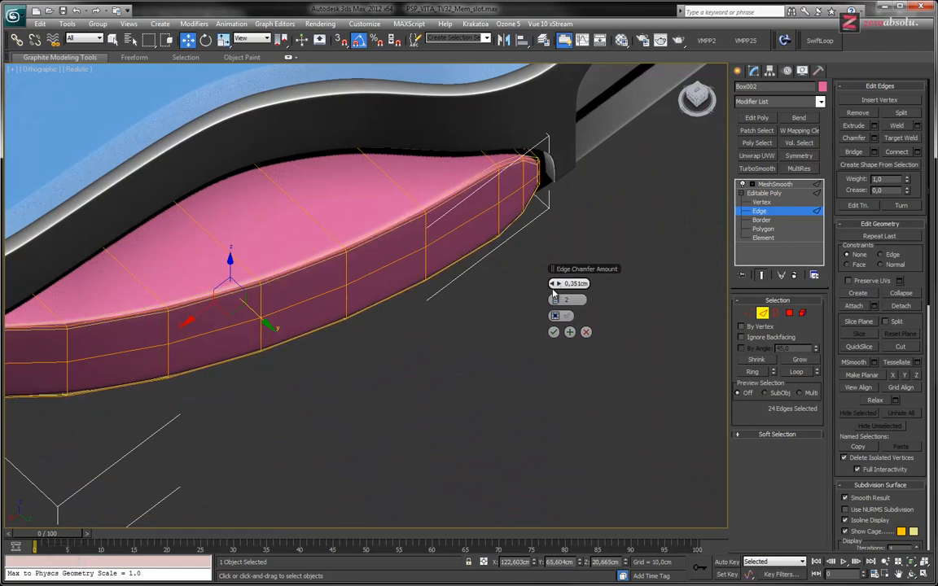
left_click(554, 332)
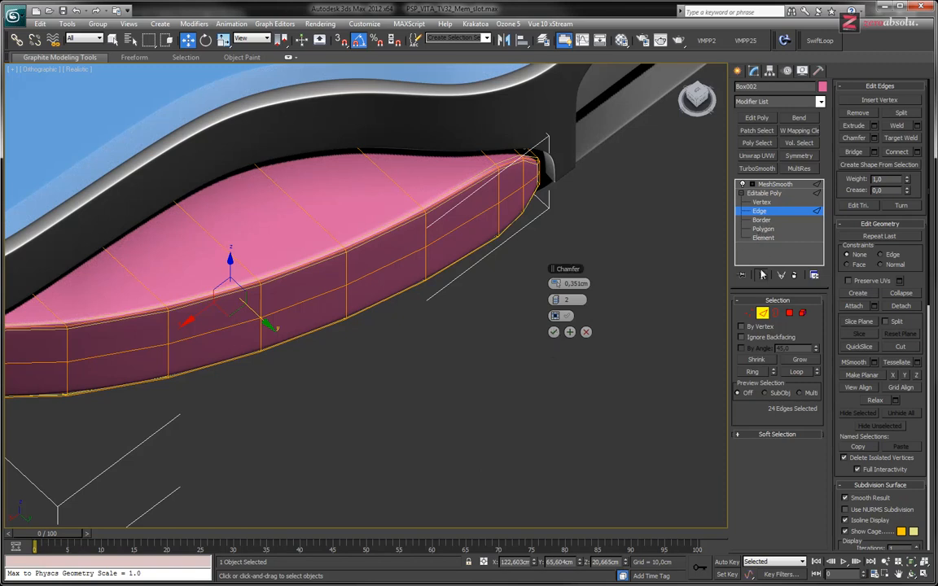
Apply the chamfer to the shoulder button's outline edges and return to the MeshSmooth level of its modifier stack.
scroll(398, 243, "up", 5)
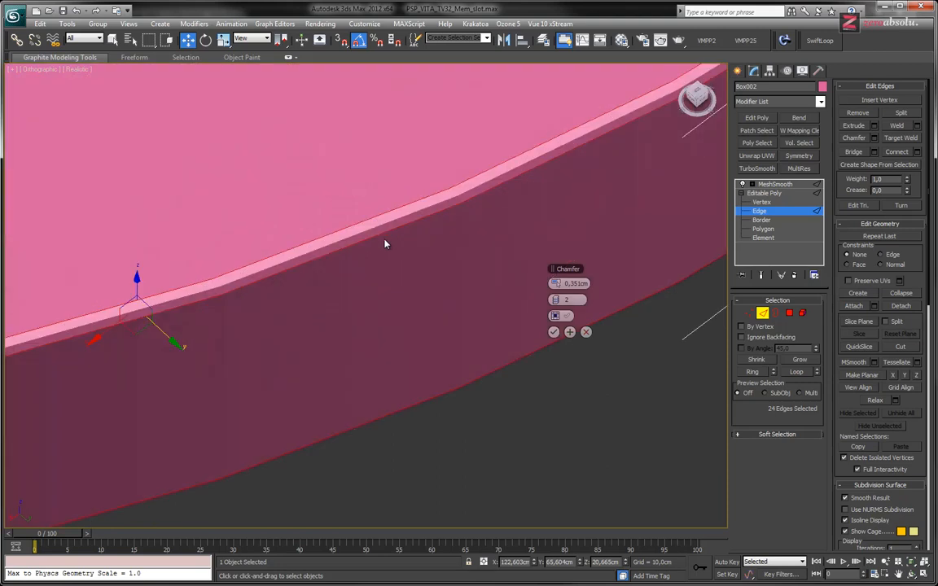
scroll(371, 236, "down", 3)
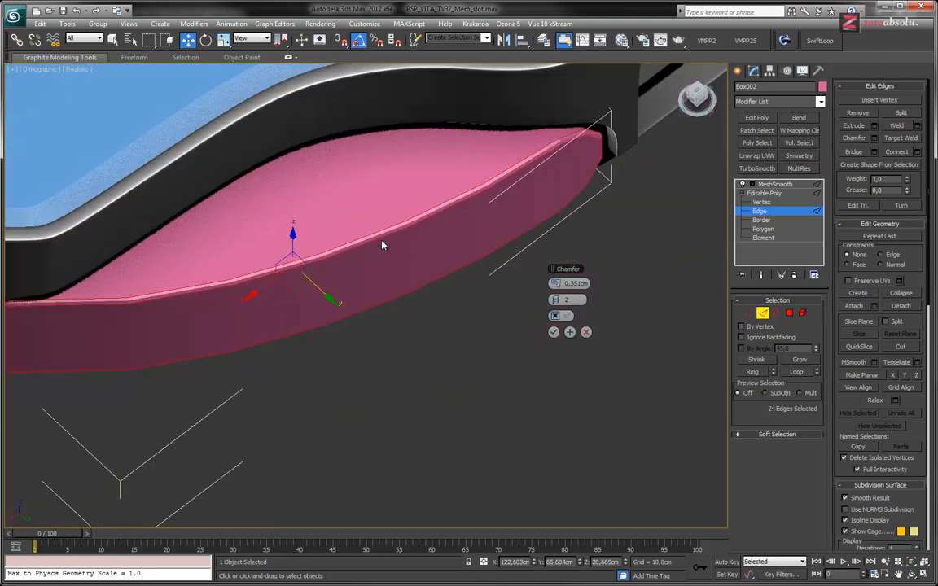
left_click(554, 332)
scroll(479, 293, "down", 4)
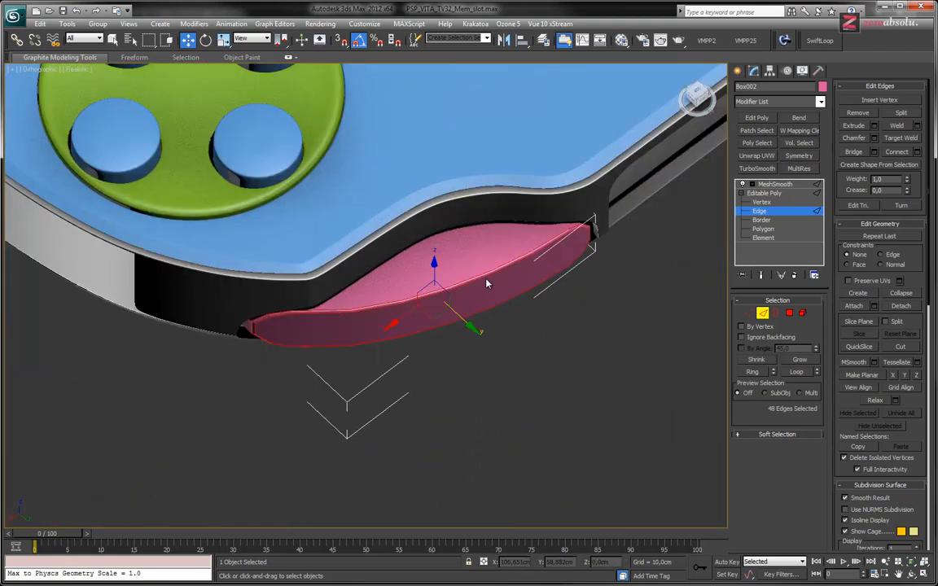
left_click(772, 187)
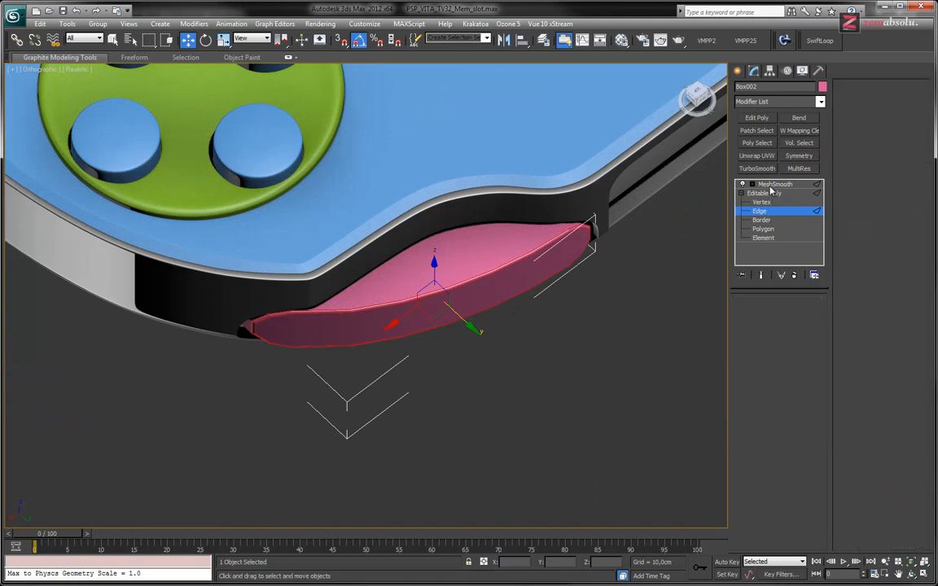
middle_click_drag(583, 297, 539, 235, "alt")
middle_click_drag(540, 219, 398, 301, "alt")
scroll(354, 261, "down", 3)
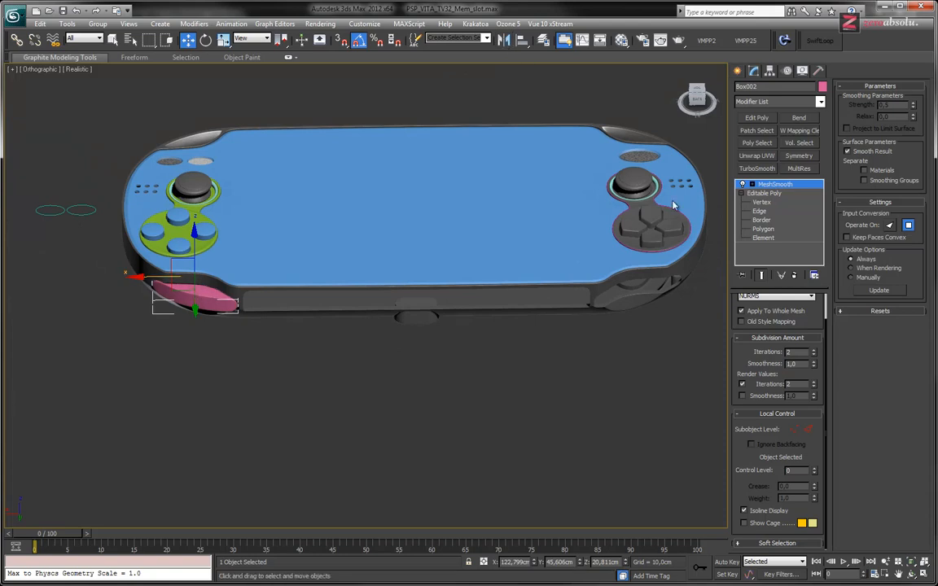
Move only the shoulder button's pivot to the console's centre by setting its X position to 0 cm.
left_click(770, 70)
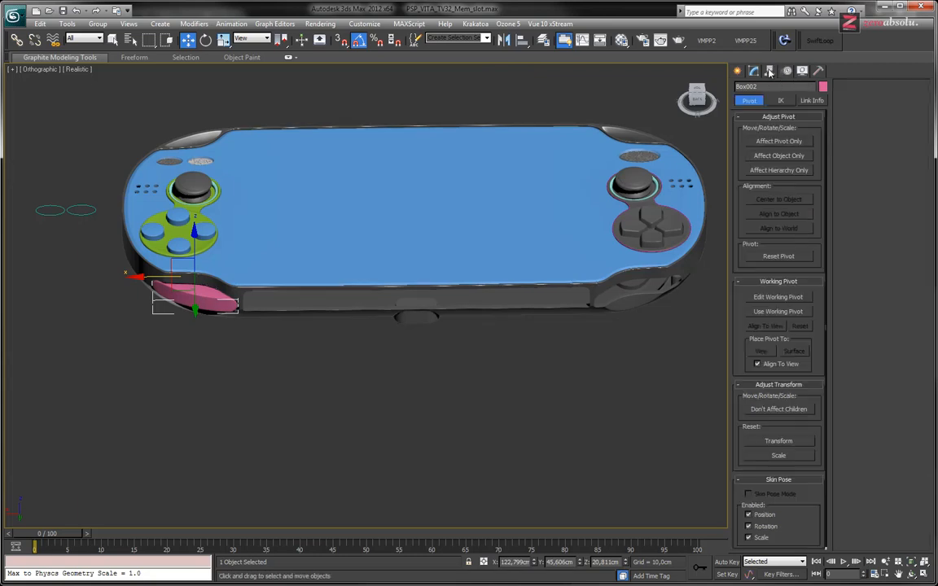
left_click(786, 143)
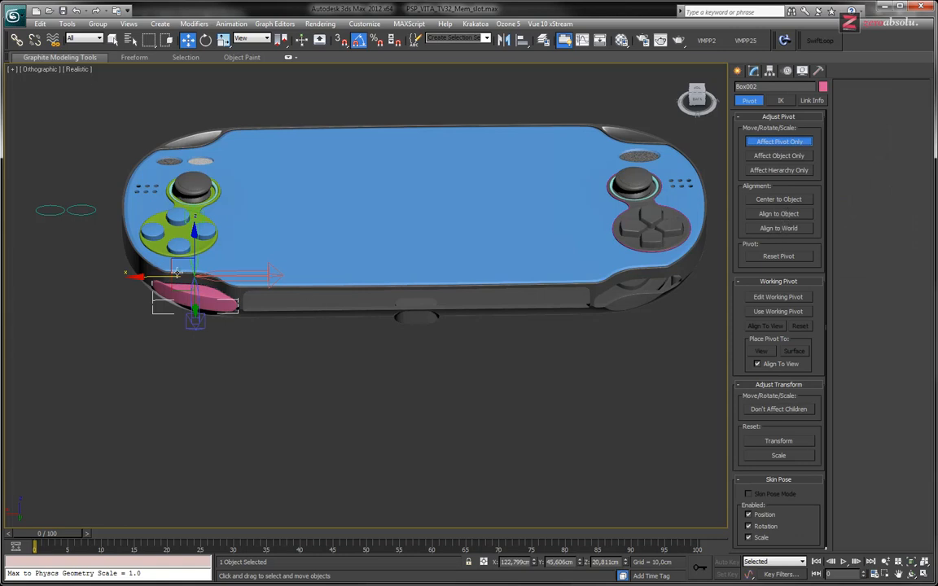
left_click_drag(158, 275, 394, 275)
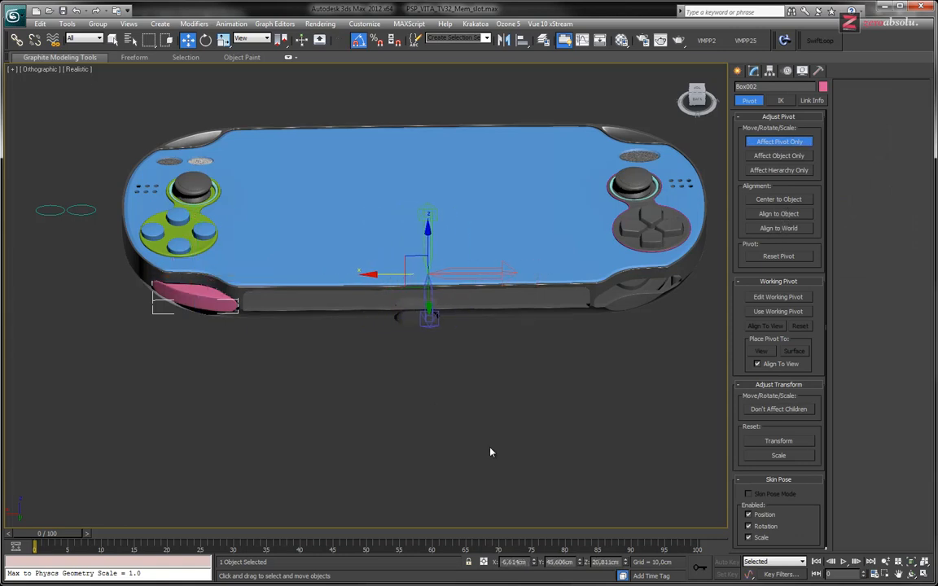
double_click(523, 562)
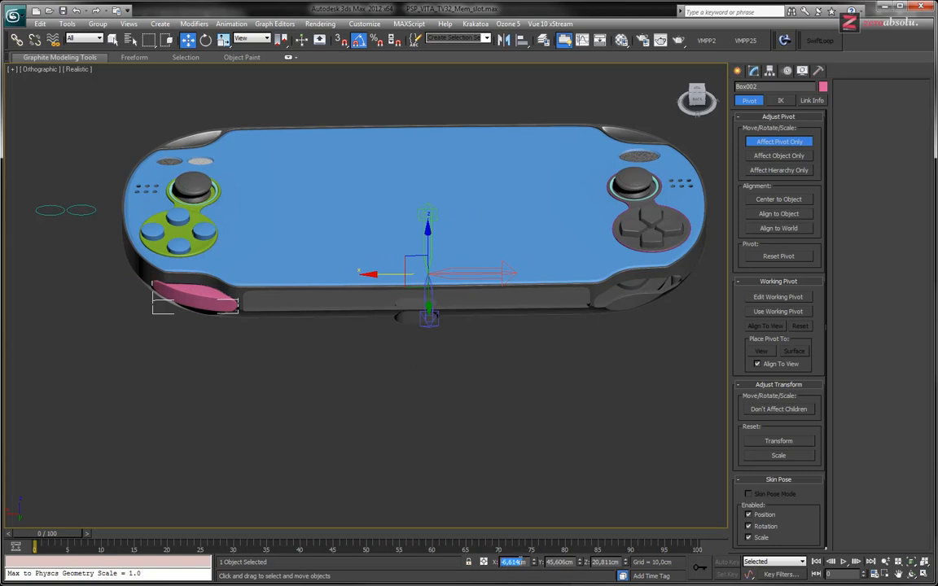
right_click(535, 565)
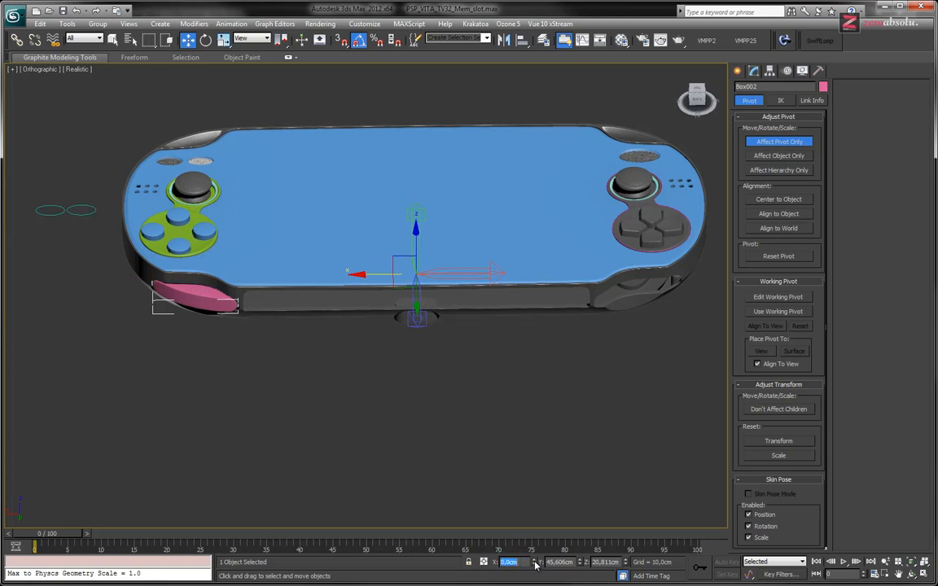
left_click(775, 143)
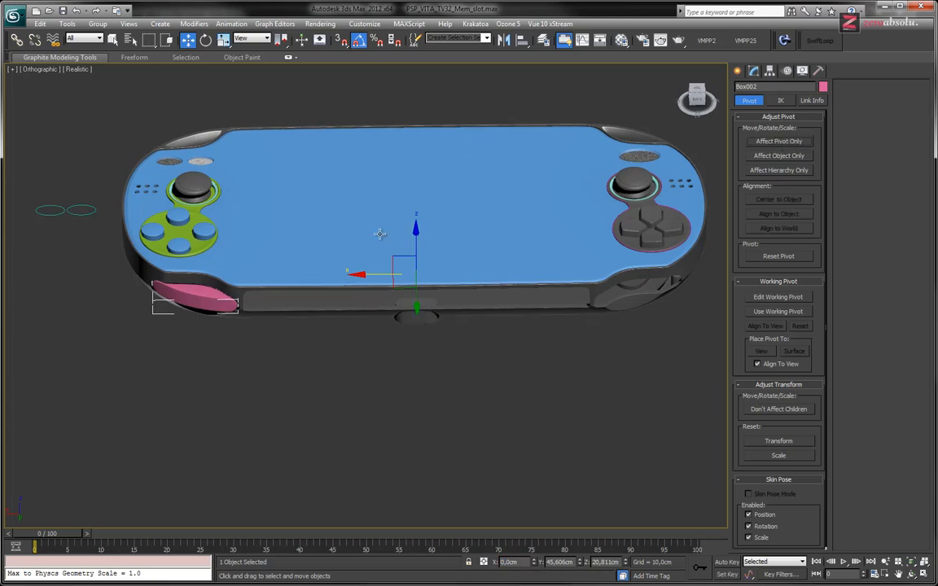
Mirror the shoulder button across the X axis as an instance with 0 cm offset.
mouse_move(395, 328)
middle_mouse_down("alt")
mouse_move(402, 257)
mouse_move(400, 320)
middle_mouse_up("alt")
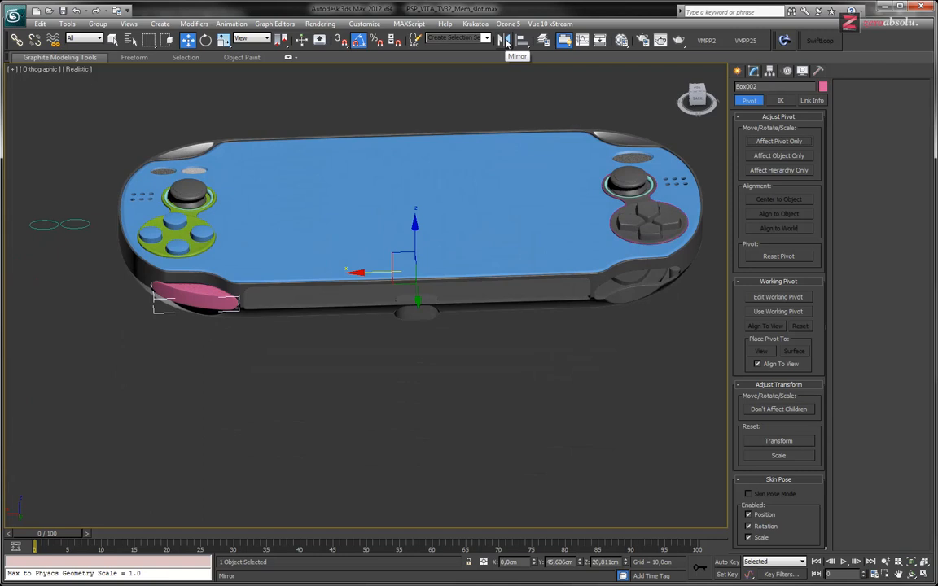
left_click(505, 40)
left_click_drag(450, 191, 390, 289)
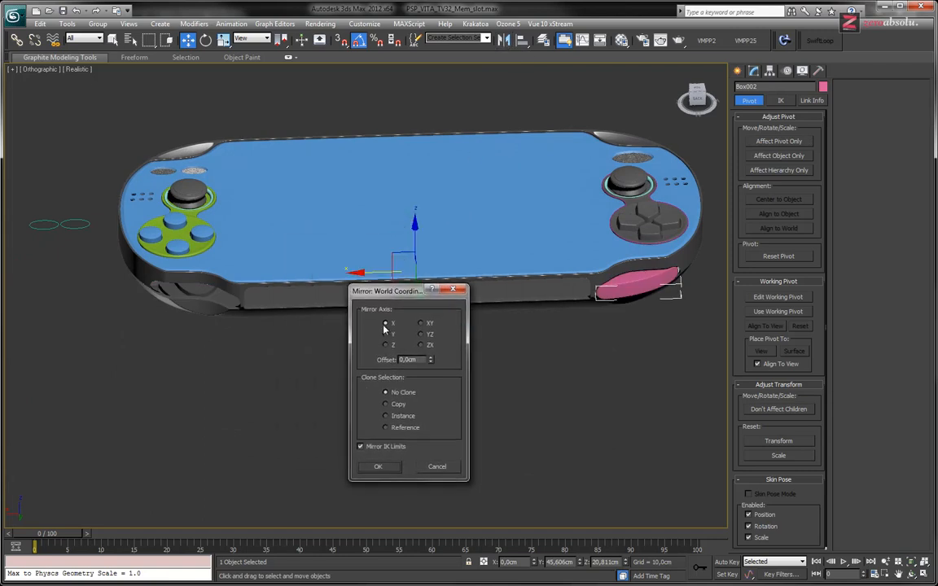
left_click(395, 419)
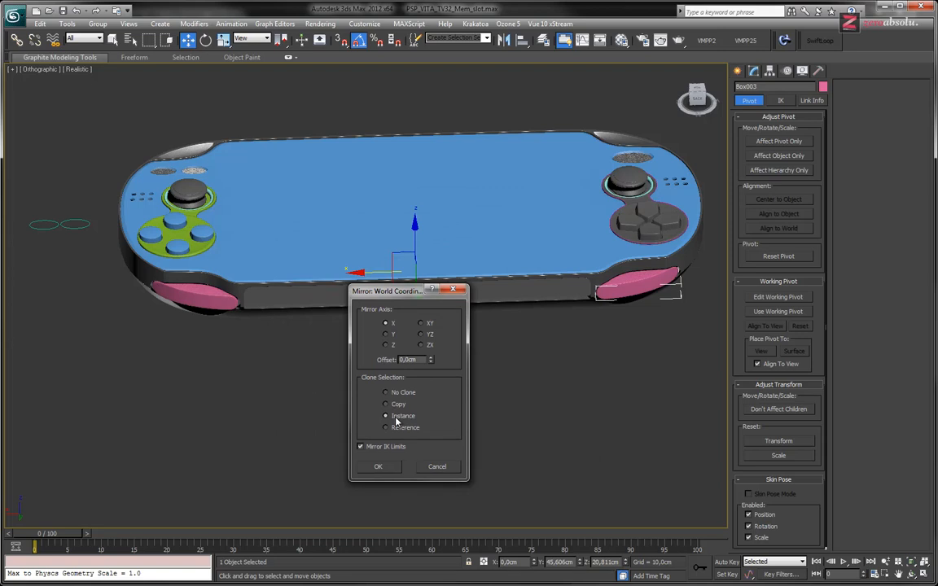
left_click(379, 468)
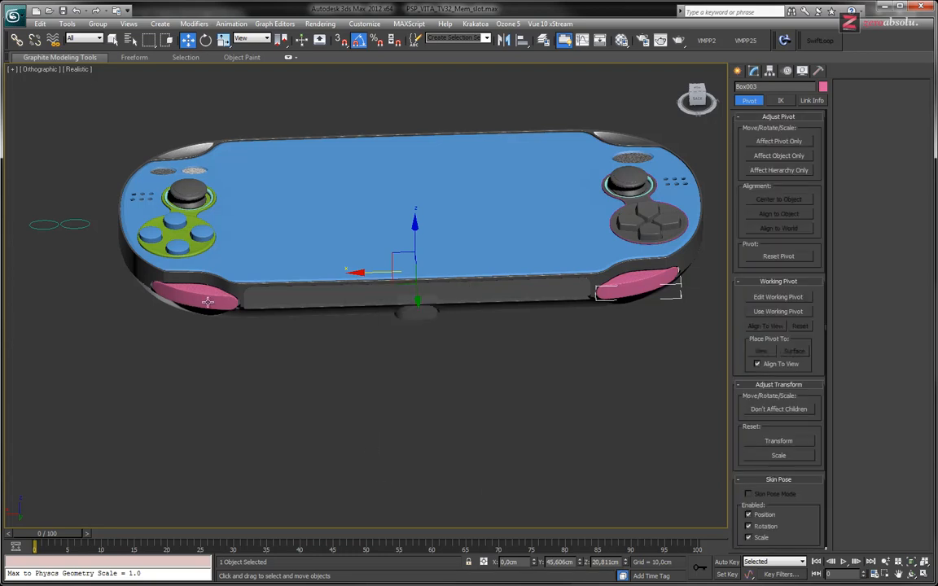
Assign the semi-transparent 02 - Default material to both shoulder buttons, then deselect them and close the Material Editor.
middle_click_drag(473, 333, 589, 180, "alt")
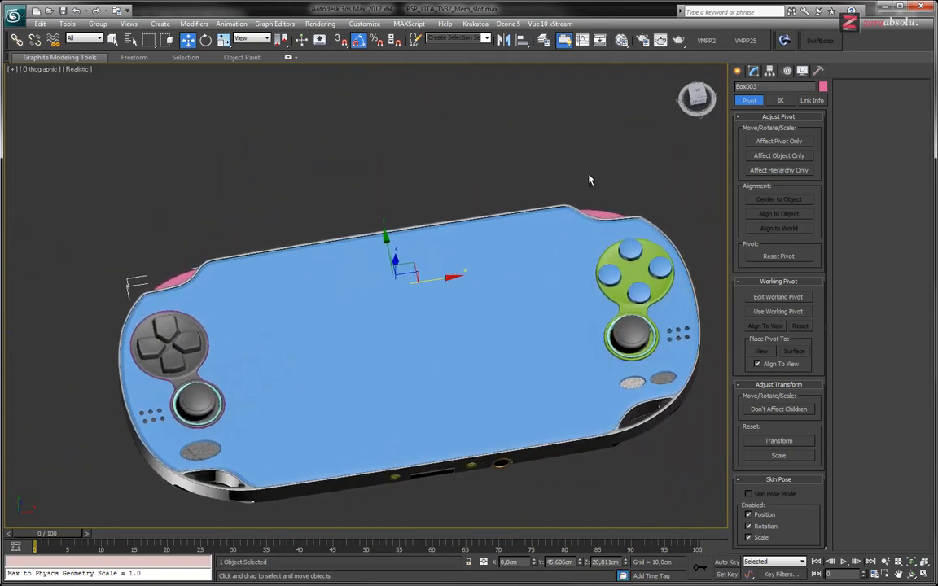
left_click(607, 220, "ctrl")
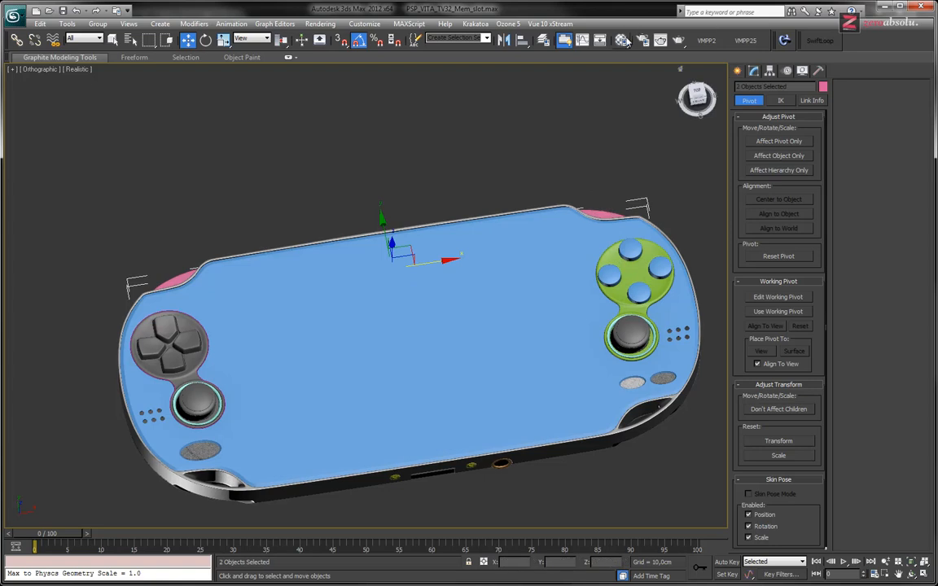
key("m")
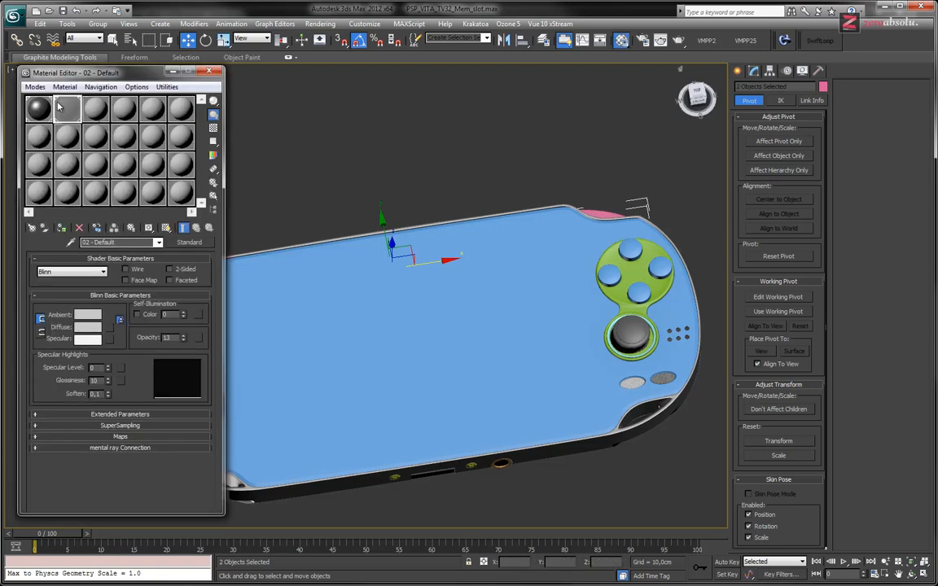
left_click(63, 229)
left_click(383, 182)
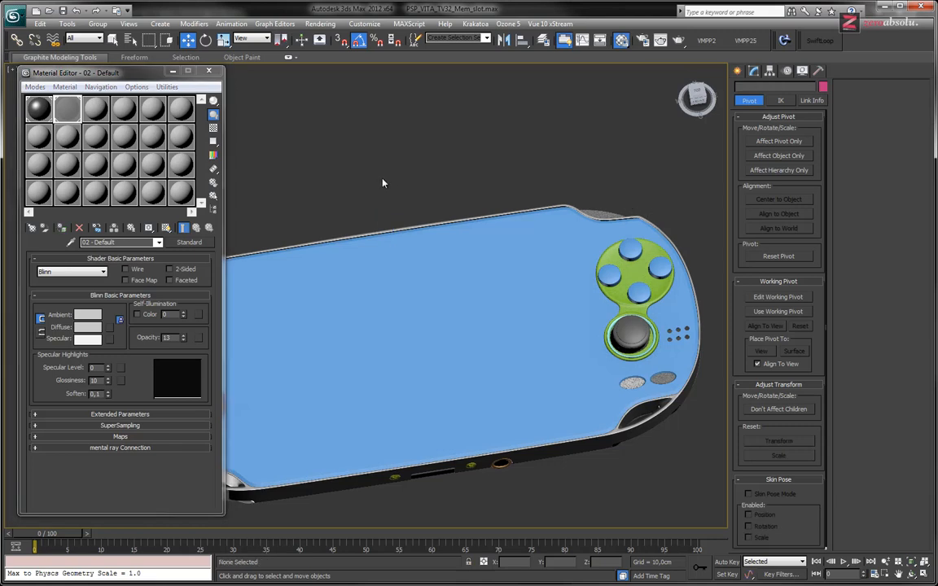
left_click(208, 71)
Select the Glass object and hide its selection brackets while checking the console's top edge and back with both shoulder buttons.
middle_click_drag(216, 92, 411, 184, "alt")
left_click(345, 283)
key("j")
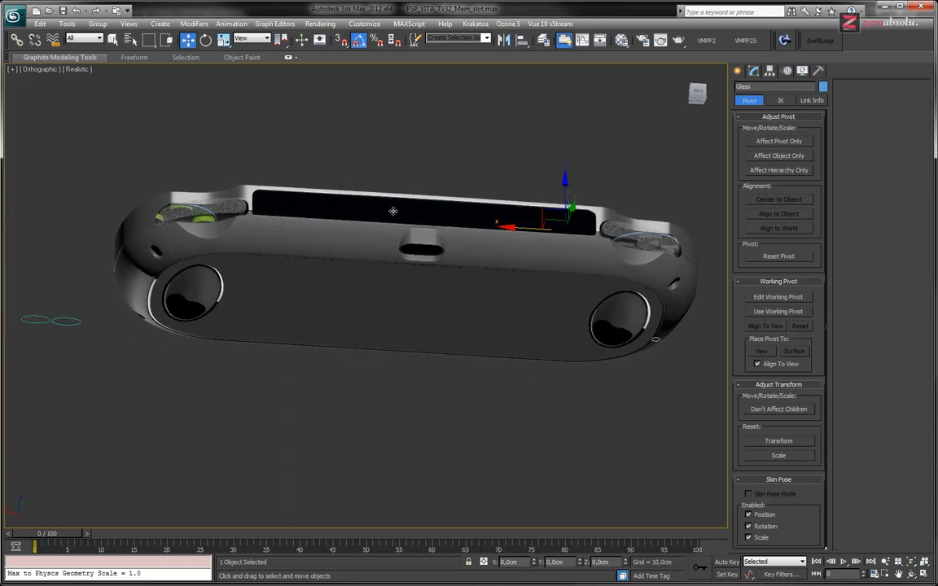
scroll(358, 189, "up", 3)
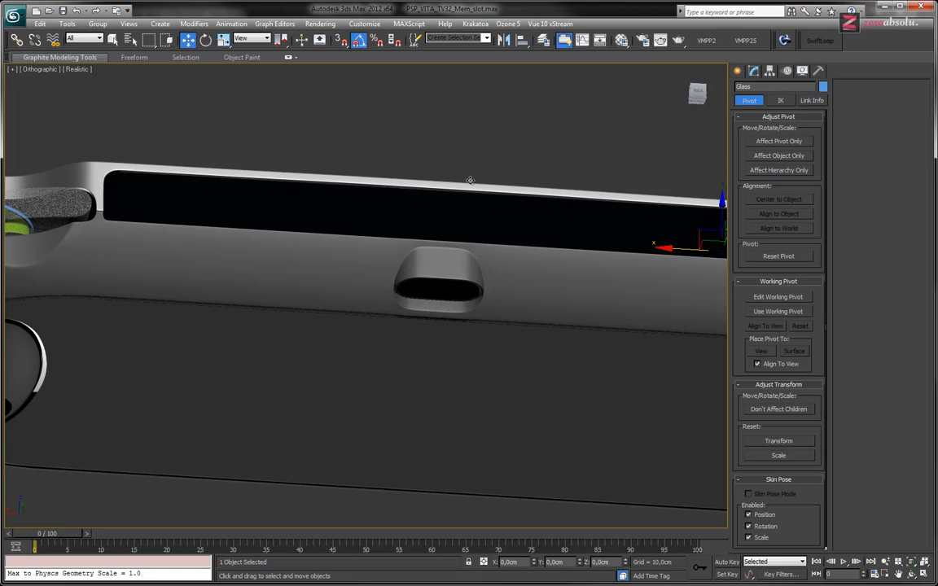
scroll(272, 186, "down", 5)
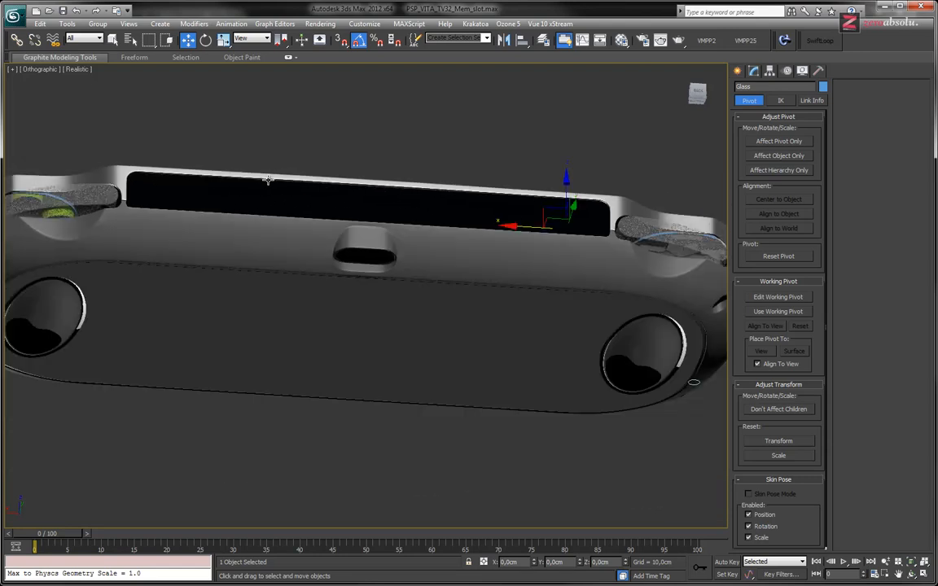
middle_click_drag(274, 210, 286, 260, "alt")
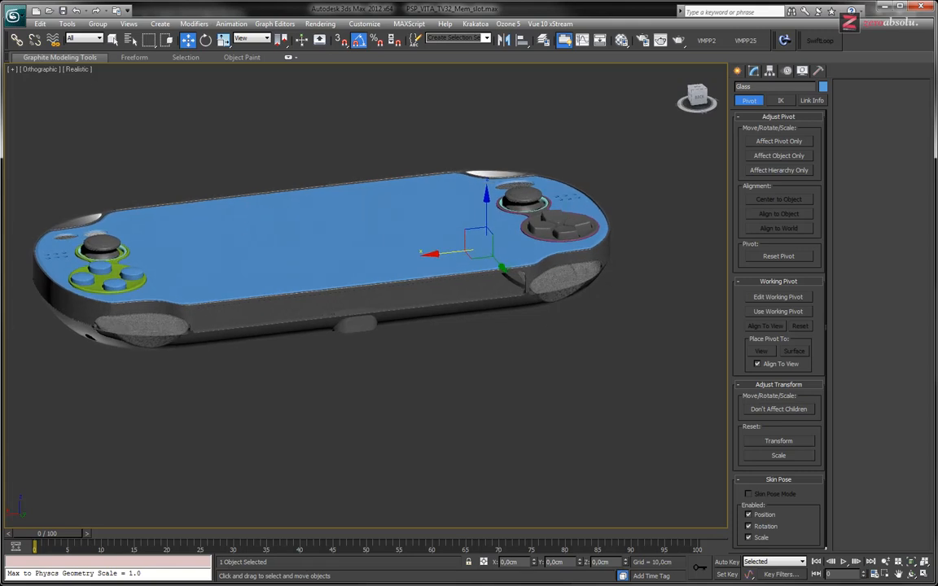